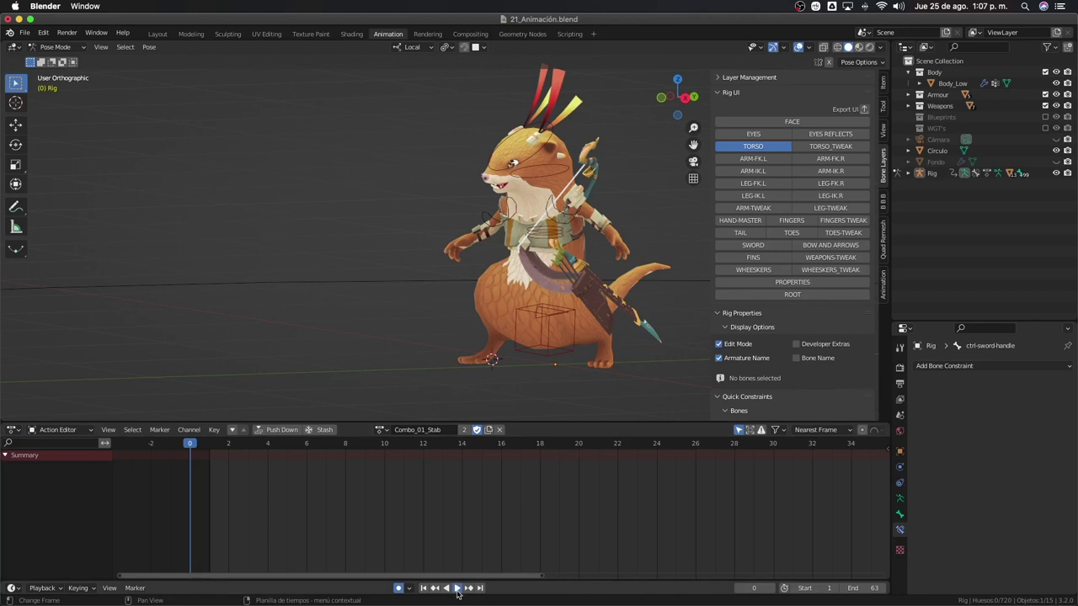
# Play back the Combo_01_Stab animation and stop it at frame 0
pyautogui.click(455, 588)
pyautogui.click(453, 589)
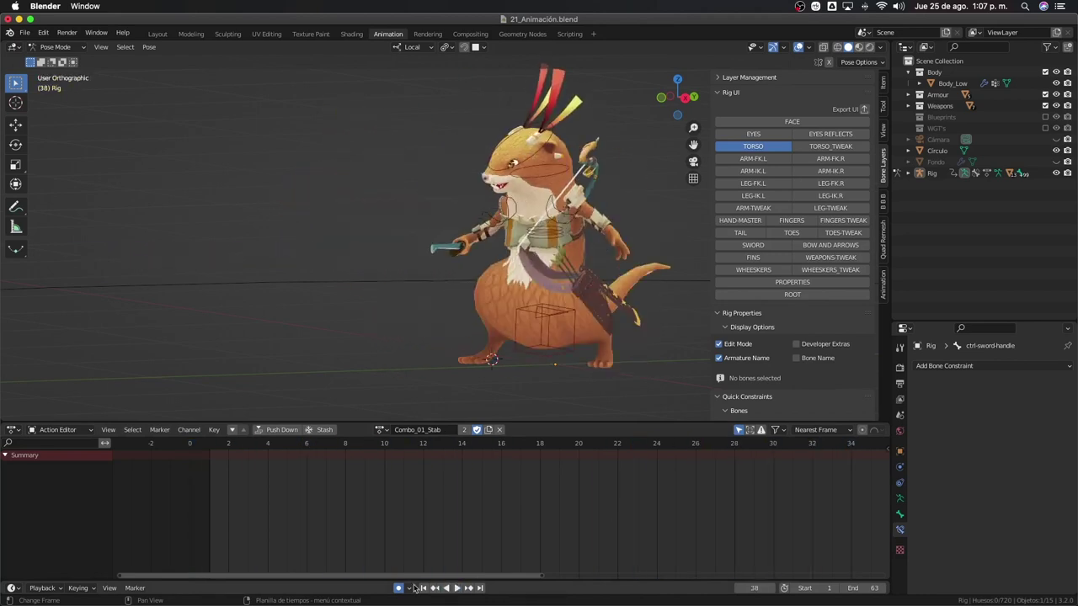
pyautogui.click(423, 588)
pyautogui.press('space')
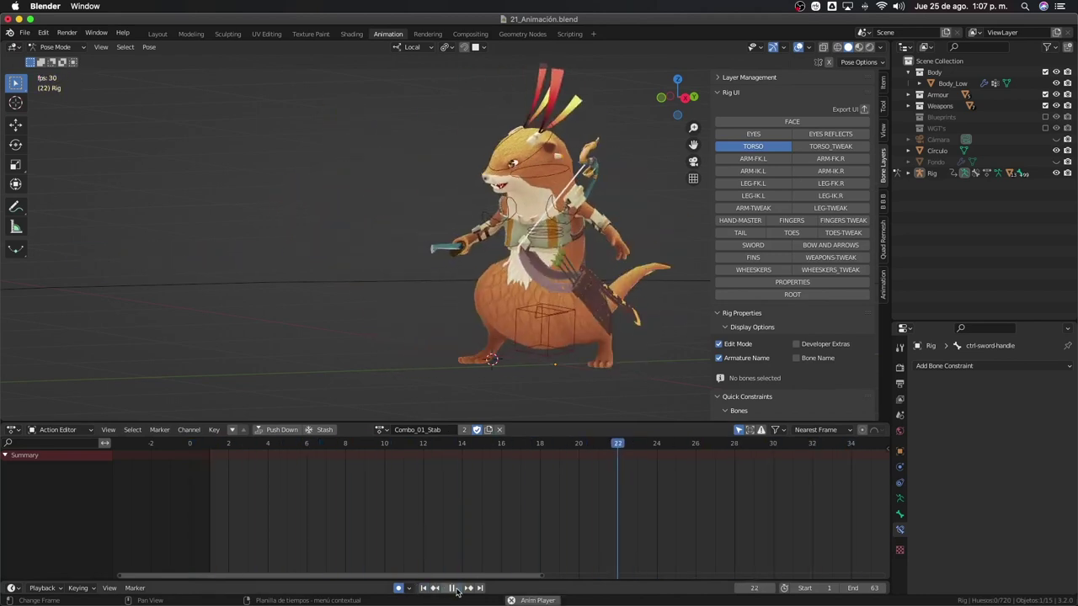
pyautogui.press('space')
pyautogui.click(200, 446)
pyautogui.press('space')
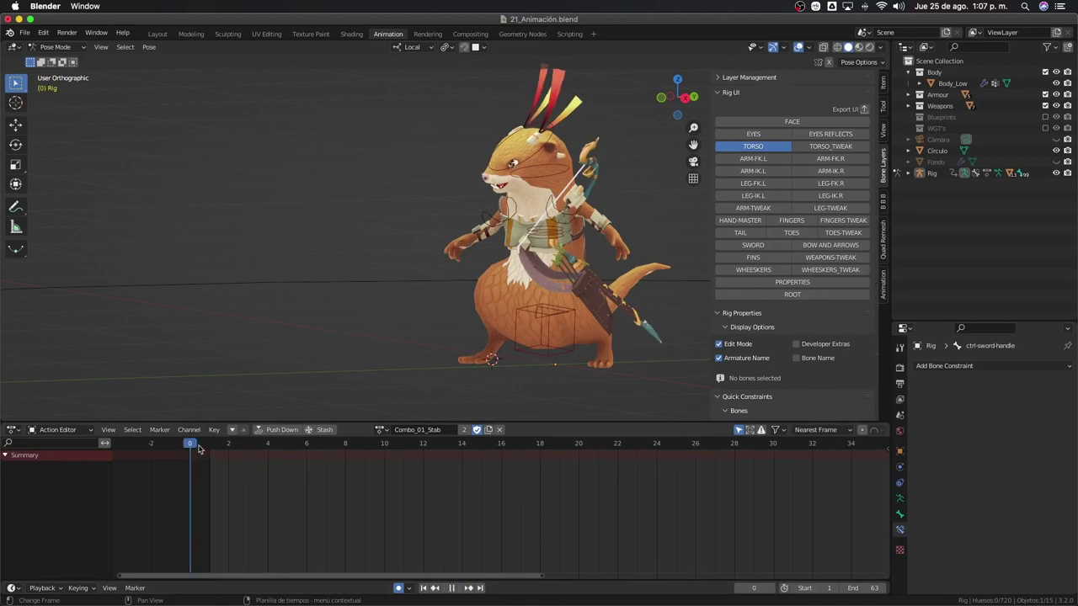
pyautogui.press('space')
# Select ctrl-torso, scrub to frame 13, and nudge the torso control under auto keying
pyautogui.click(568, 324)
pyautogui.press('g')
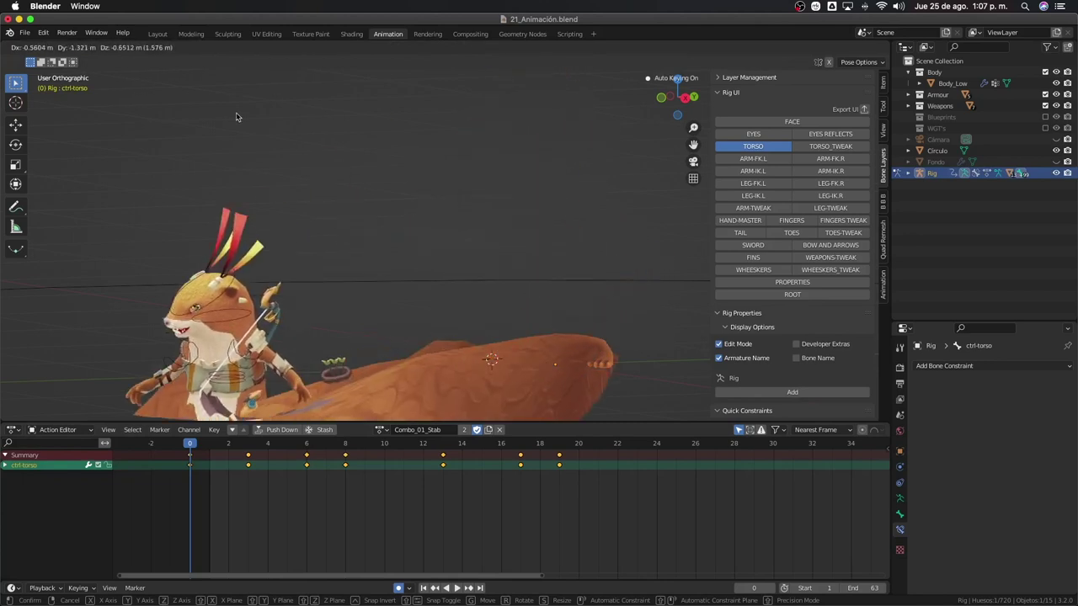
pyautogui.press('Escape')
pyautogui.moveTo(191, 443); pyautogui.dragTo(287, 470)
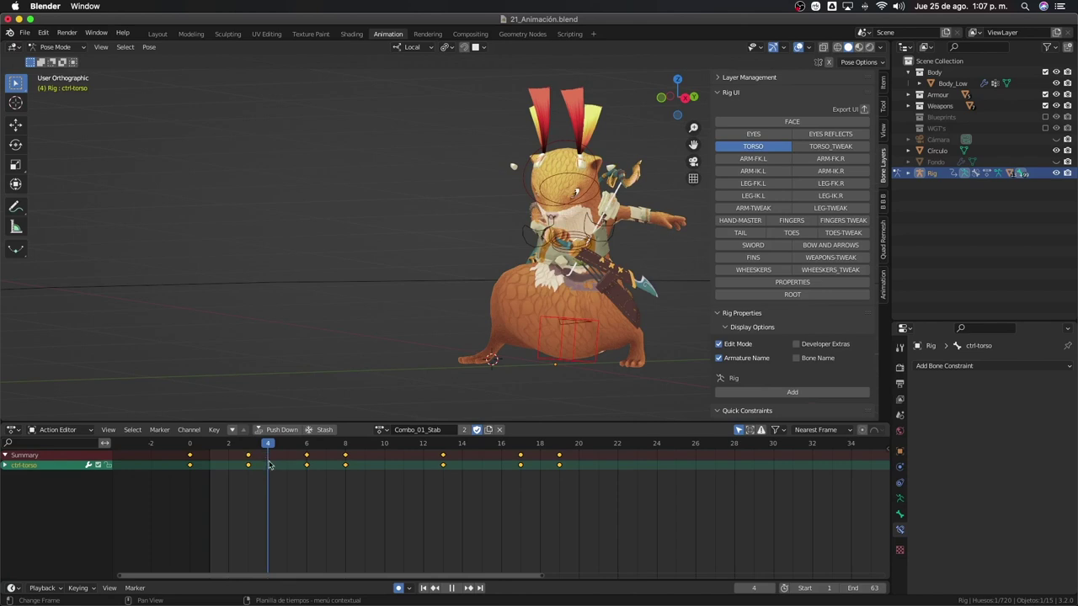
pyautogui.moveTo(287, 470); pyautogui.dragTo(443, 475)
pyautogui.press('g')
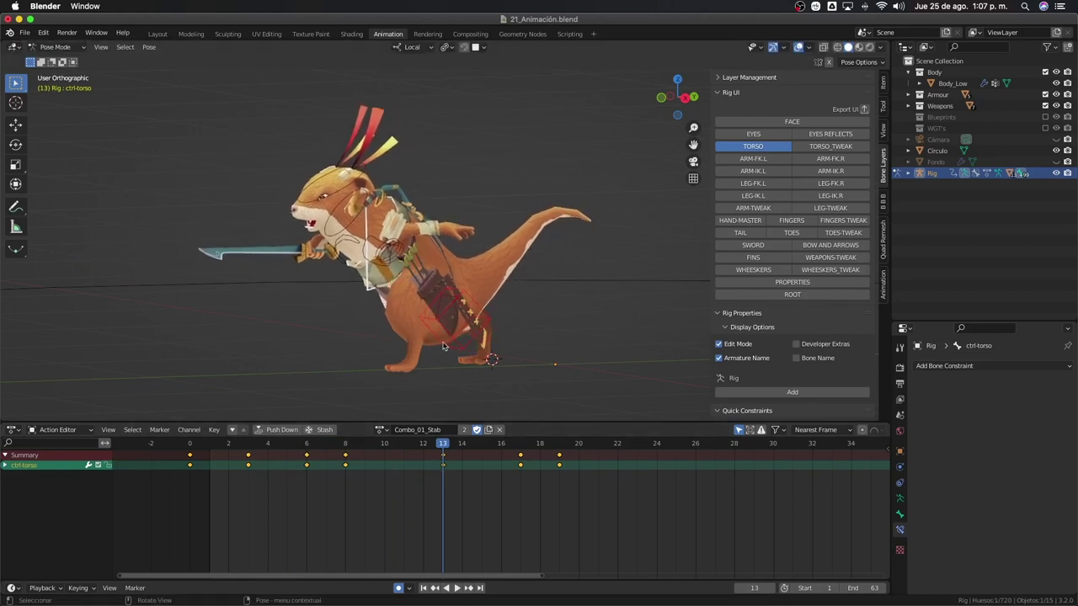
pyautogui.click(484, 375)
pyautogui.moveTo(407, 309); pyautogui.dragTo(413, 270, button='middle')
# Show the ARM-IK.L, ARM-FK.L and ARM-FK.R bone layers in the Rig UI
pyautogui.click(754, 171)
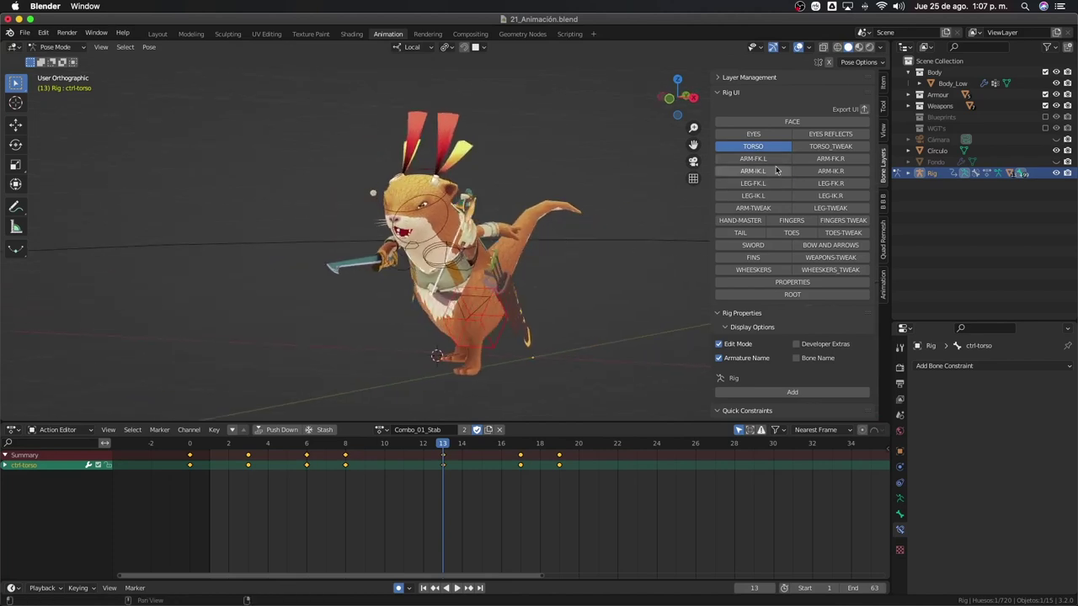
pyautogui.click(781, 161)
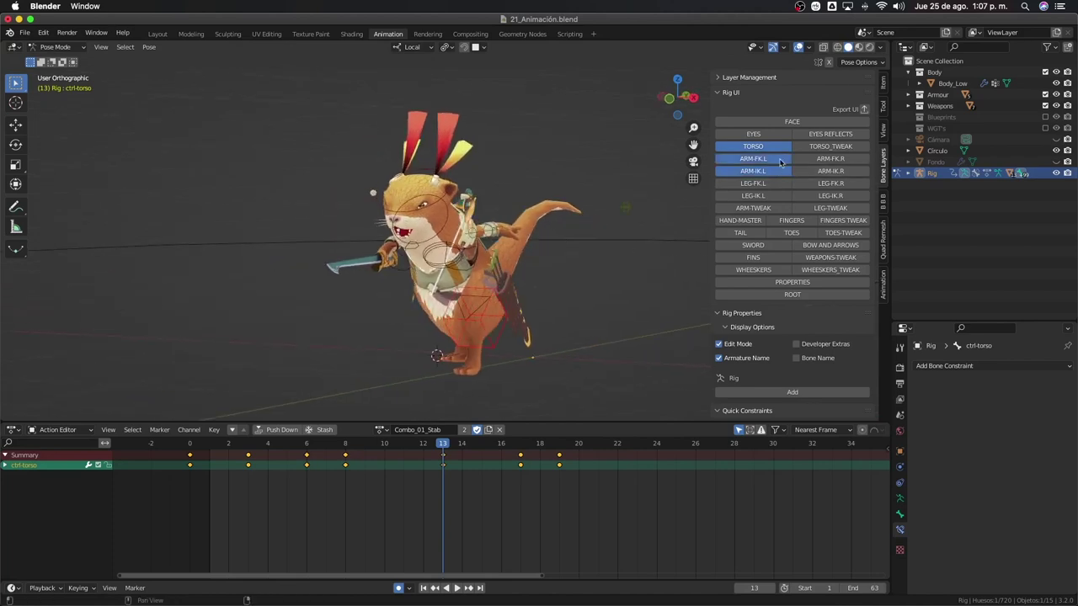
pyautogui.click(821, 163)
# Select ctrl-hand-FK.R, cancel a trial rotation, and view the otter from the side
pyautogui.click(389, 255)
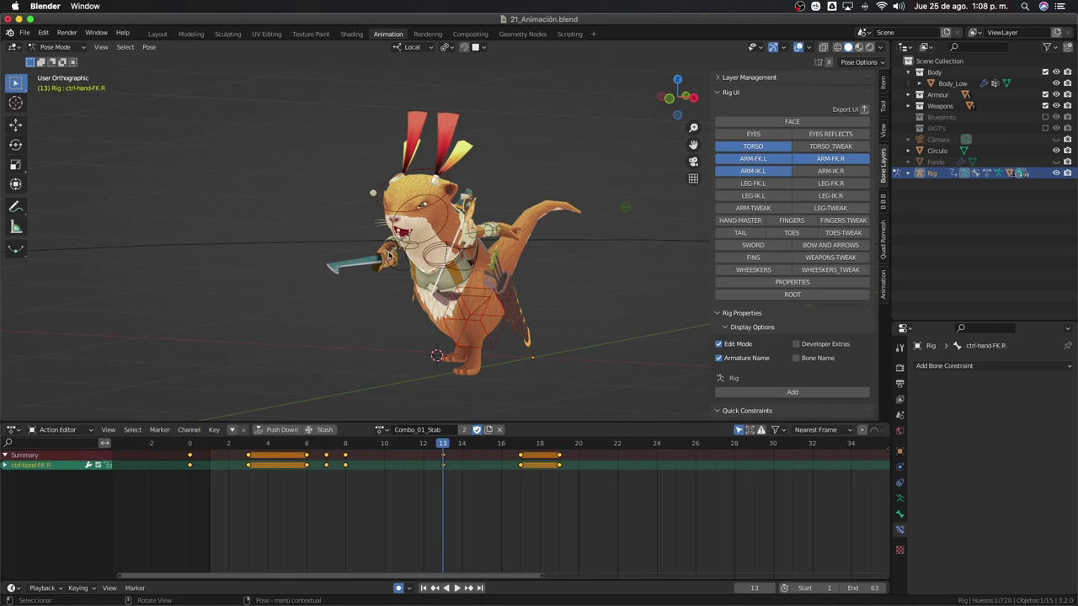
pyautogui.press('r')
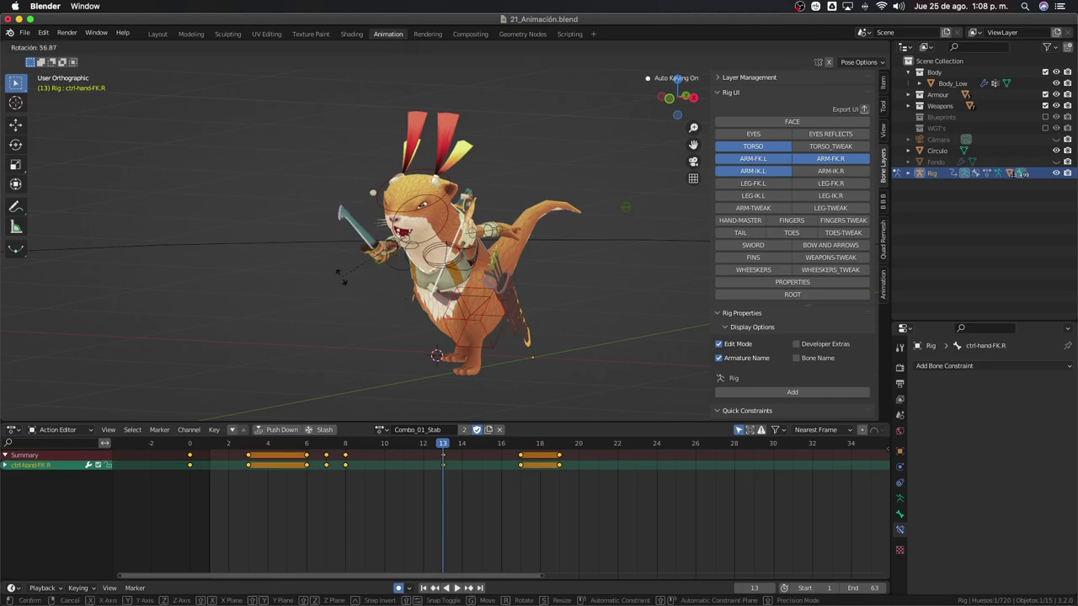
pyautogui.rightClick(418, 311)
pyautogui.moveTo(418, 311); pyautogui.dragTo(396, 305, button='middle')
pyautogui.scroll(2, 394, 304)
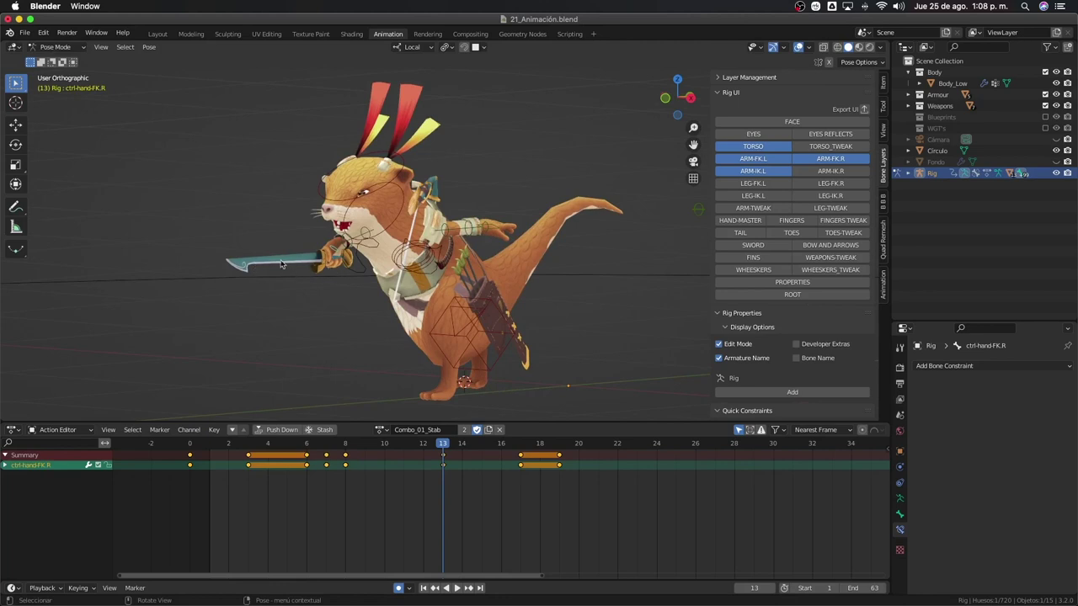
pyautogui.moveTo(337, 265)
pyautogui.mouseDown(button='middle')
pyautogui.moveTo(317, 268)
pyautogui.moveTo(400, 278)
pyautogui.mouseUp(button='middle')
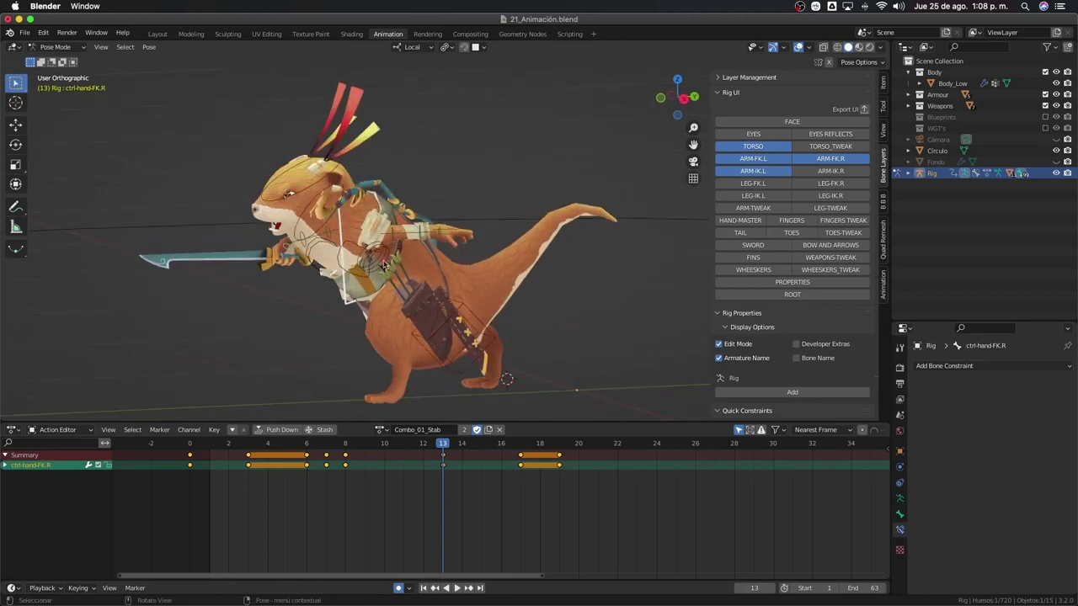
pyautogui.scroll(-1, 412, 190)
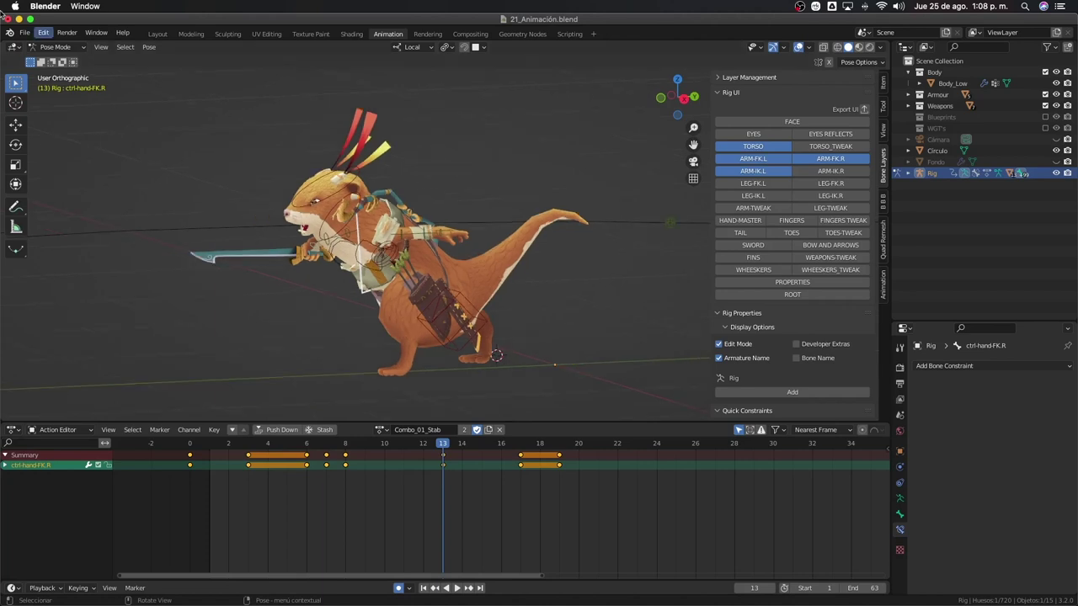
# Open the recent file 18.5_Rig_parents.blend without saving changes to 21_Animación.blend
pyautogui.click(26, 32)
pyautogui.click(27, 34)
pyautogui.click(25, 32)
pyautogui.moveTo(53, 67)
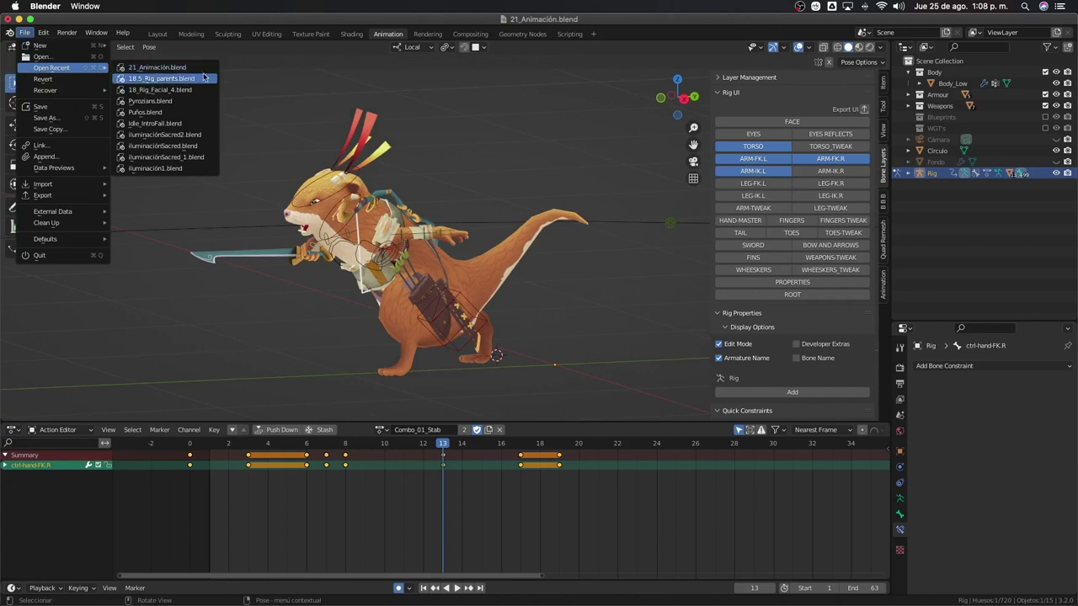
pyautogui.click(206, 78)
pyautogui.click(512, 342)
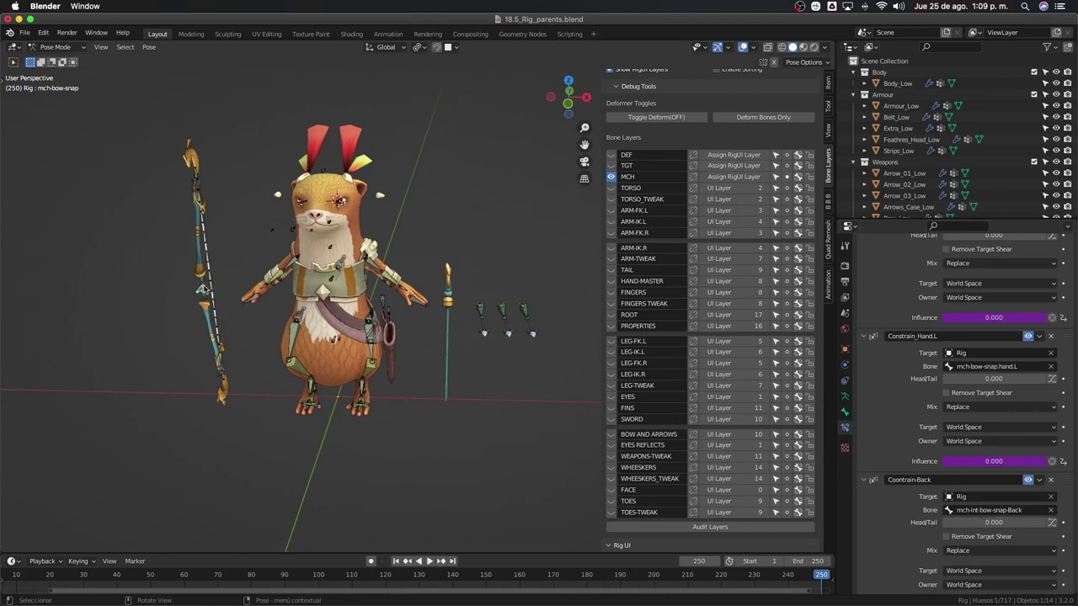
# Select the first arrow's snap bone to inspect its constraints
pyautogui.click(481, 314)
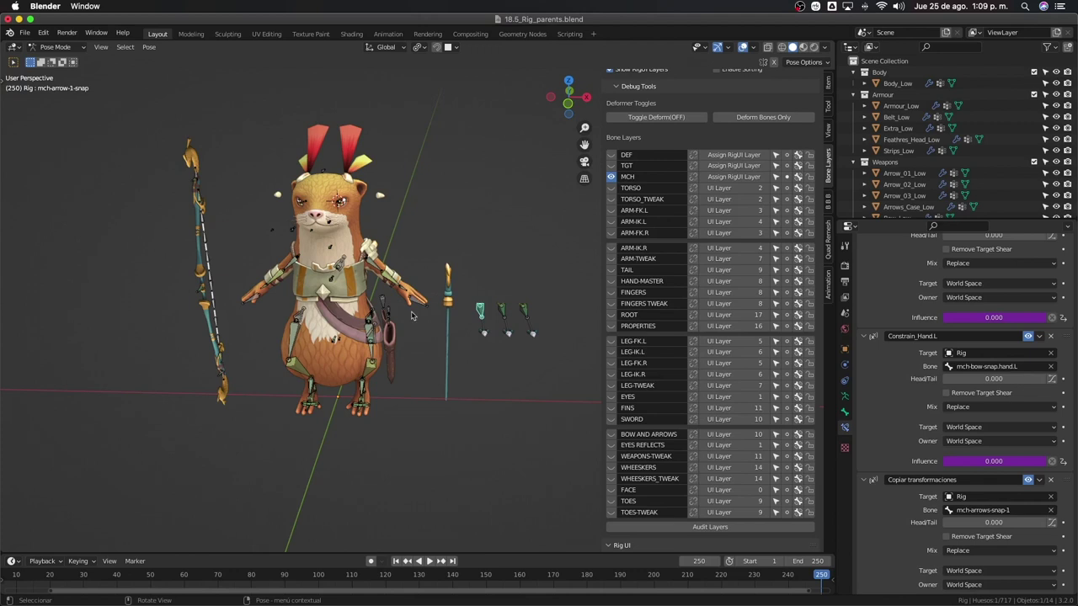
pyautogui.moveTo(412, 316); pyautogui.dragTo(172, 328, button='middle')
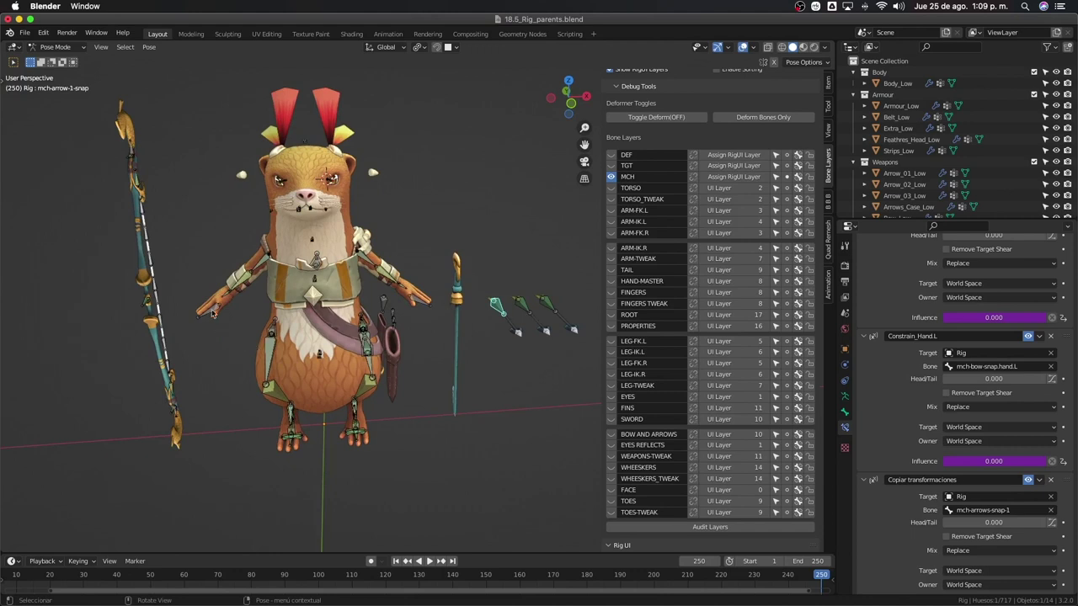
pyautogui.moveTo(228, 311)
pyautogui.mouseDown(button='middle')
pyautogui.moveTo(332, 311)
pyautogui.moveTo(336, 343)
pyautogui.moveTo(341, 289)
pyautogui.mouseUp(button='middle')
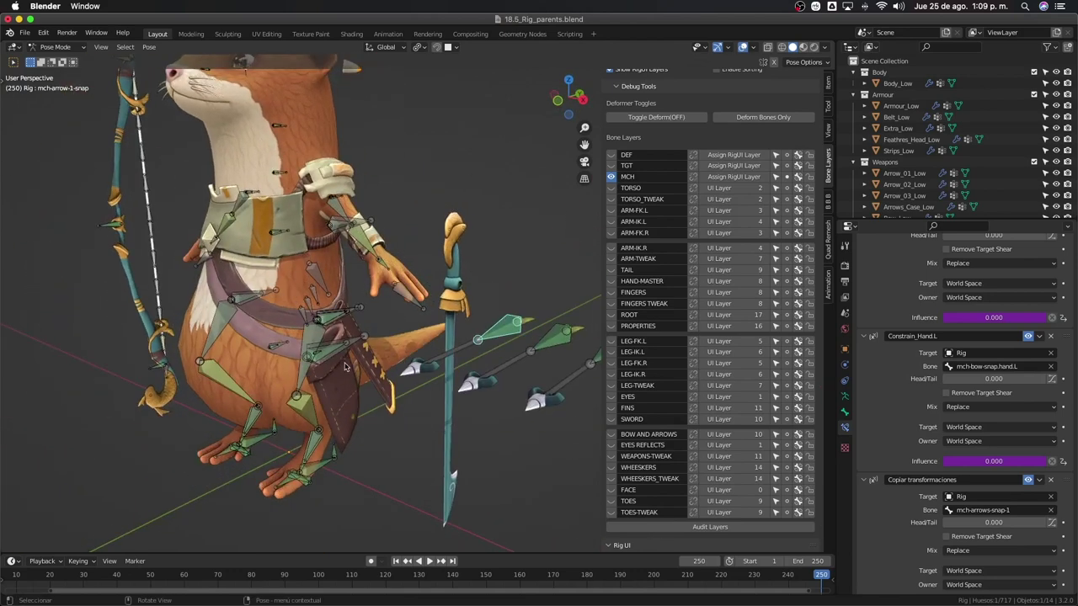
pyautogui.scroll(2, 341, 290)
# Select the sword holster bone and inspect it from the otter's front
pyautogui.click(327, 314)
pyautogui.scroll(2, 337, 299)
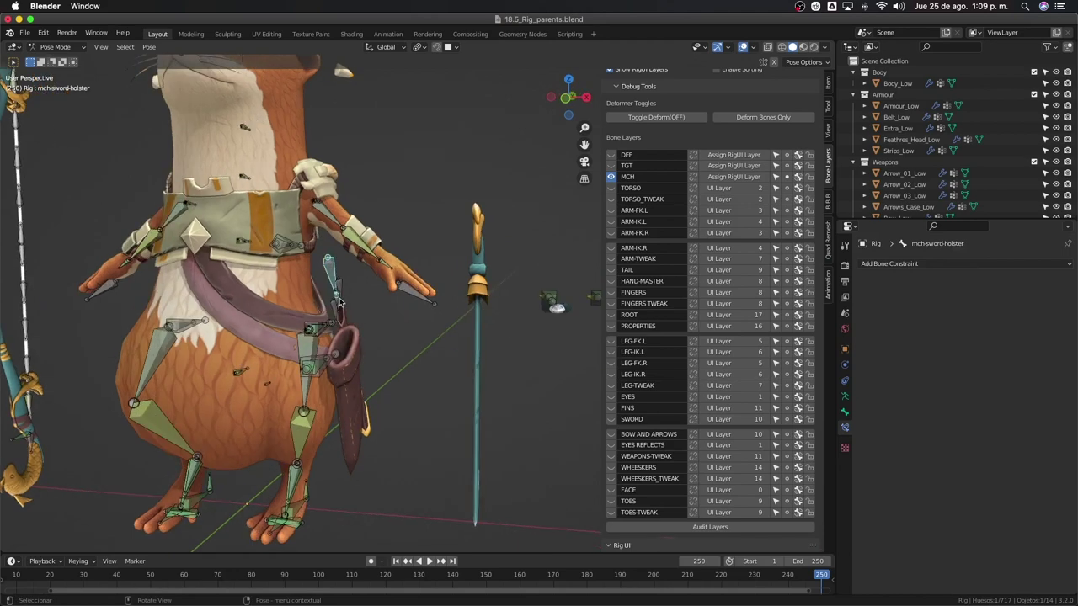
pyautogui.scroll(-2, 358, 318)
pyautogui.moveTo(364, 364); pyautogui.dragTo(364, 401, button='middle')
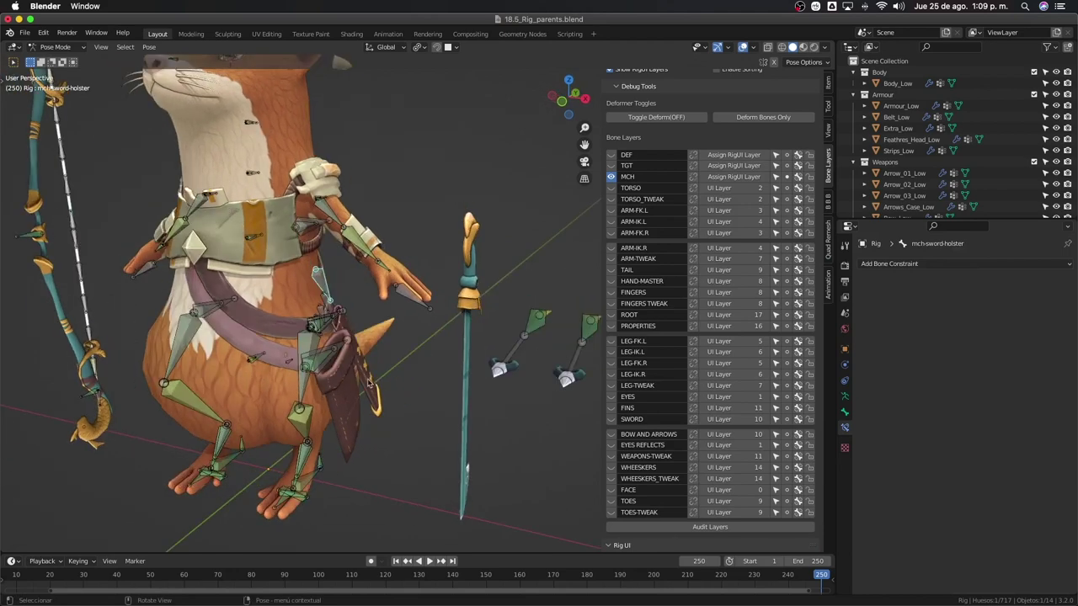
pyautogui.scroll(2, 364, 400)
pyautogui.scroll(2, 390, 406)
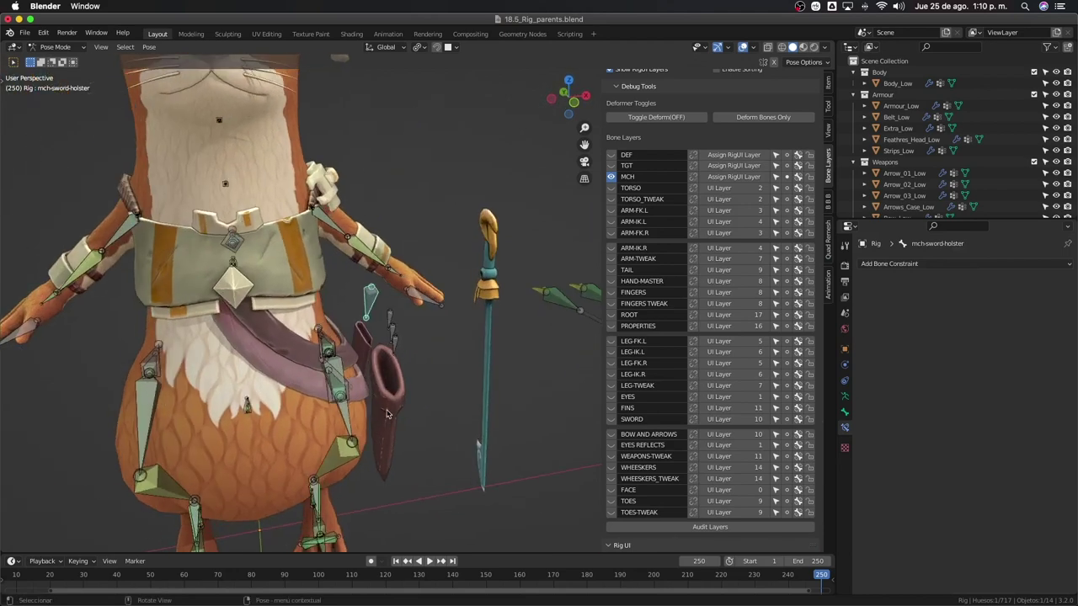
pyautogui.scroll(-3, 390, 407)
pyautogui.scroll(-2, 388, 412)
pyautogui.moveTo(378, 472); pyautogui.dragTo(335, 331, button='middle')
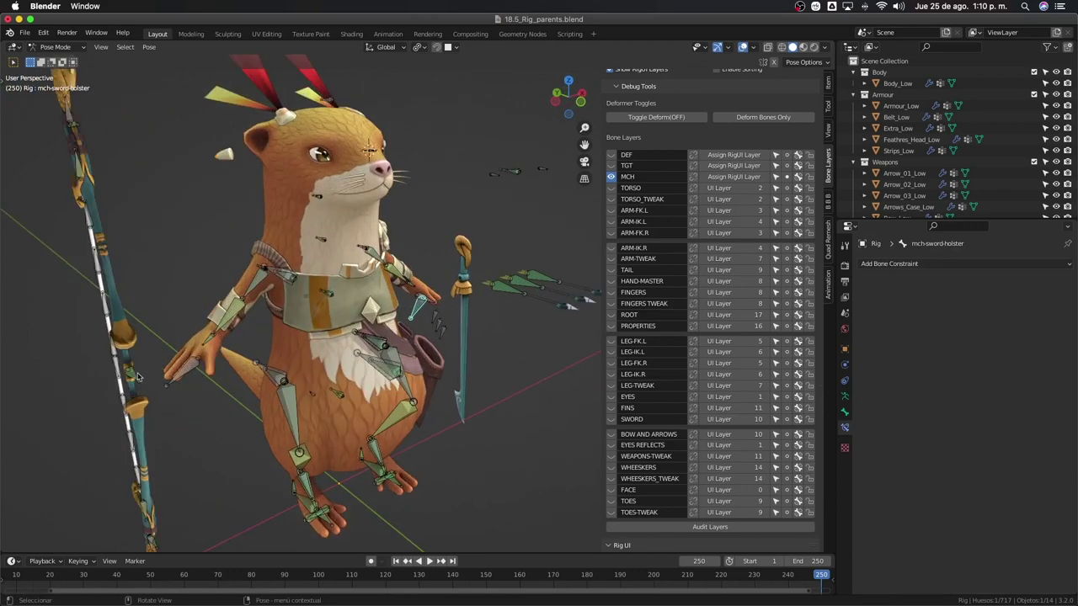
# Inspect the bow snap bones' constraints, then enable the PROPERTIES bone layer
pyautogui.click(128, 381)
pyautogui.moveTo(141, 371); pyautogui.dragTo(145, 374, button='middle')
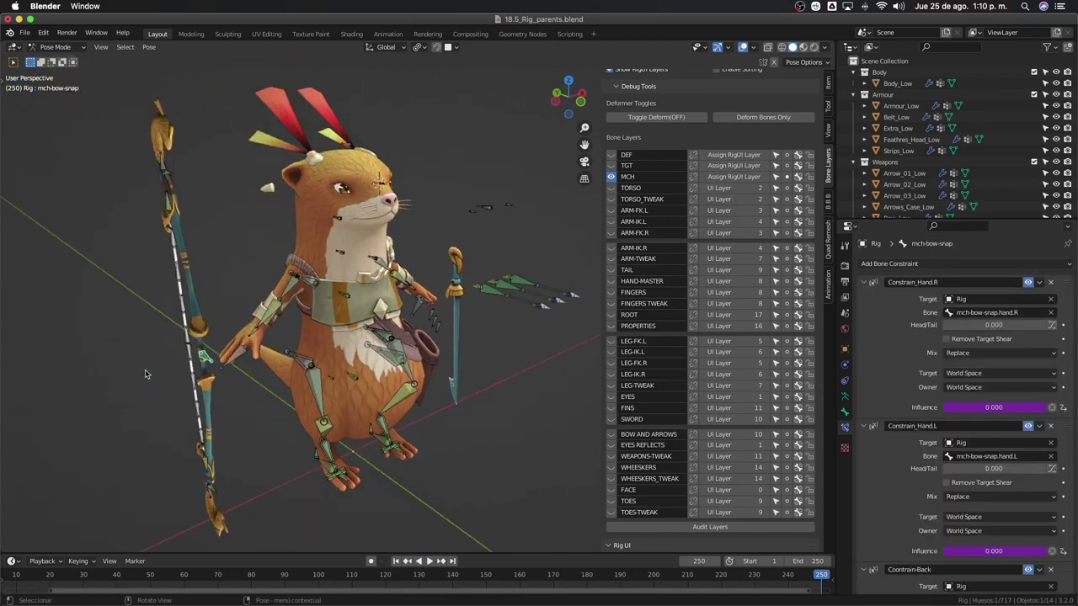
pyautogui.click(243, 354)
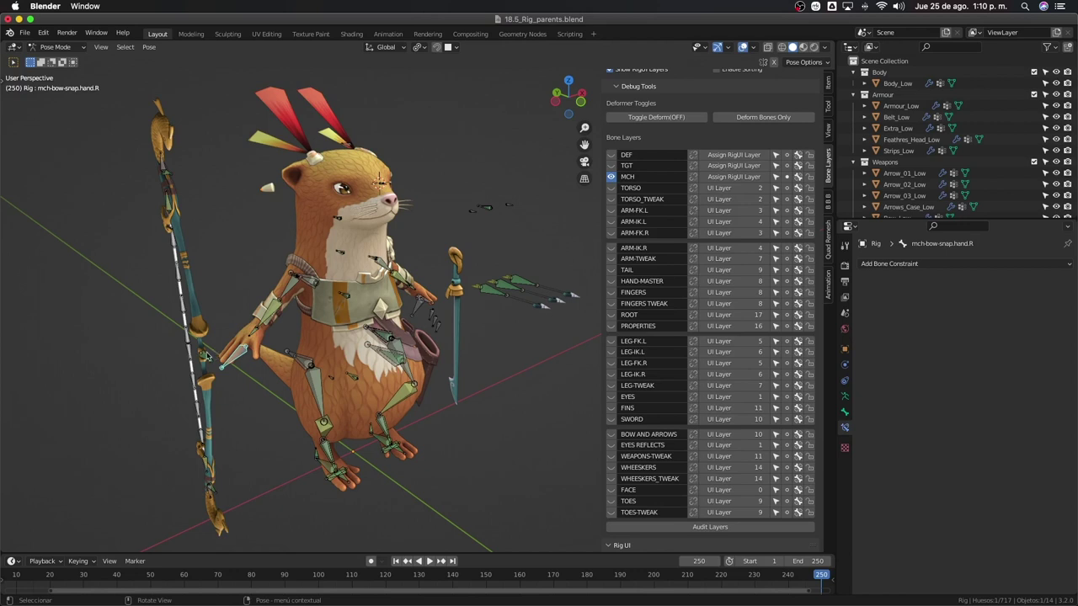
pyautogui.click(208, 357)
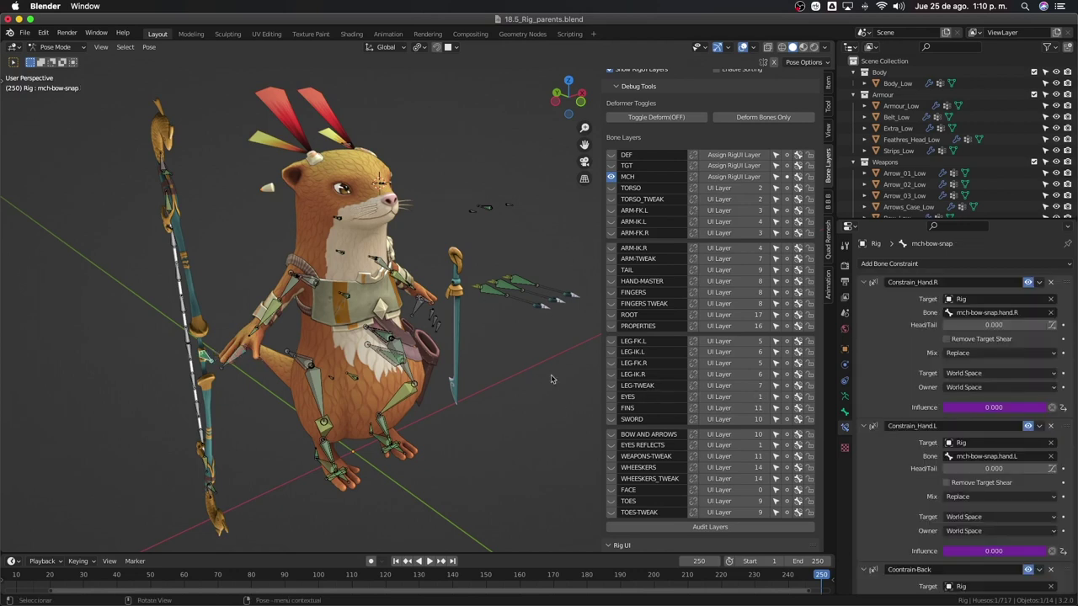
pyautogui.click(610, 326)
pyautogui.scroll(-2, 311, 165)
# Select the Properties control bone and show the rig's custom properties in the sidebar
pyautogui.click(368, 152)
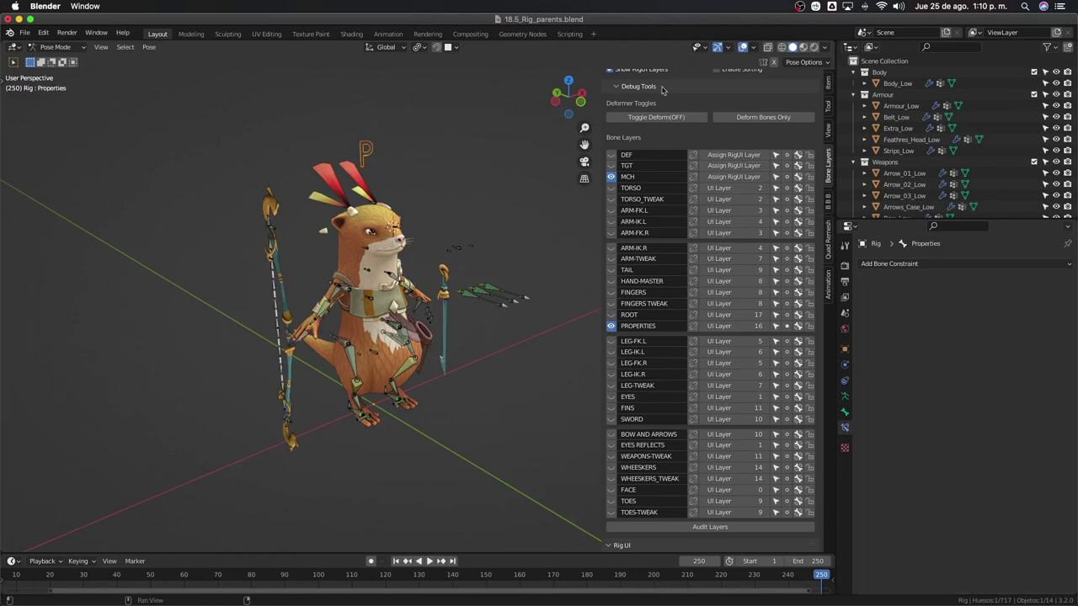
pyautogui.click(829, 84)
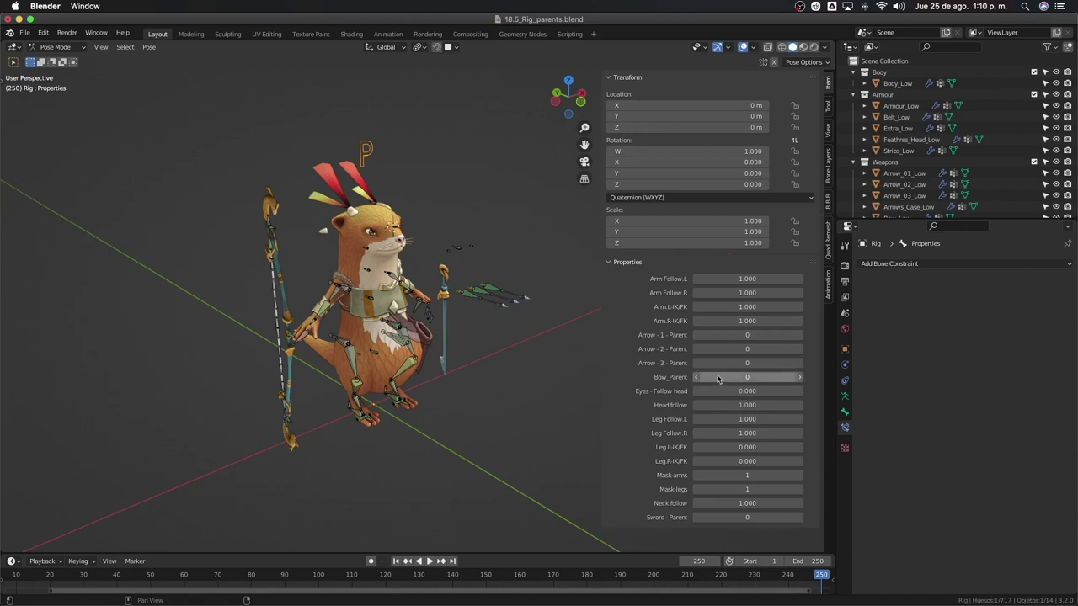
pyautogui.scroll(4, 291, 299)
pyautogui.scroll(-3, 132, 360)
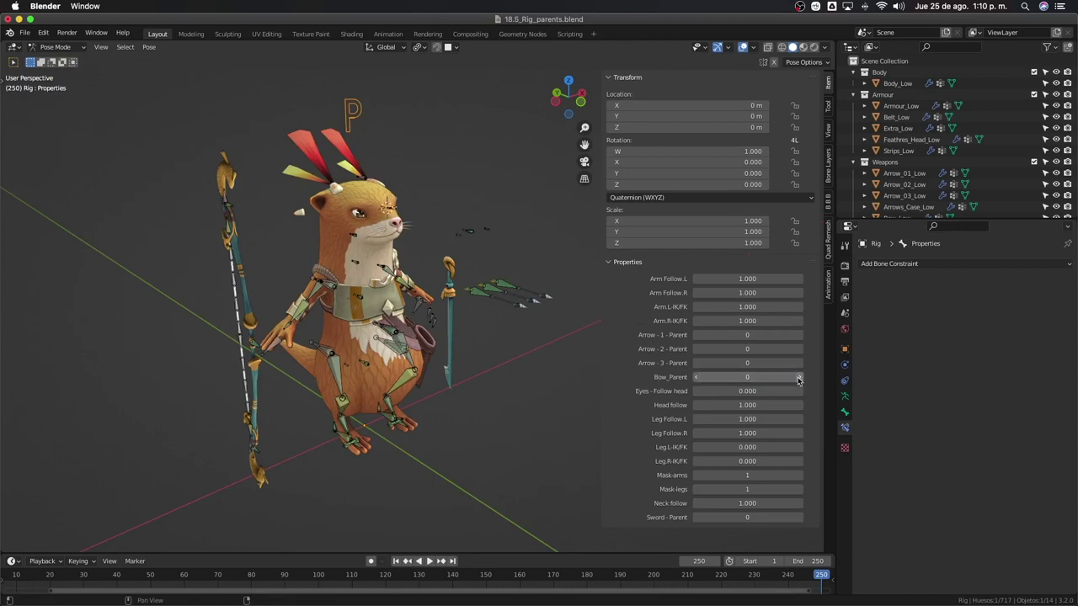
# Step Bow_Parent through 1 and 2 to 3, then view the otter in Front Orthographic
pyautogui.click(796, 376)
pyautogui.moveTo(416, 348); pyautogui.dragTo(442, 339, button='middle')
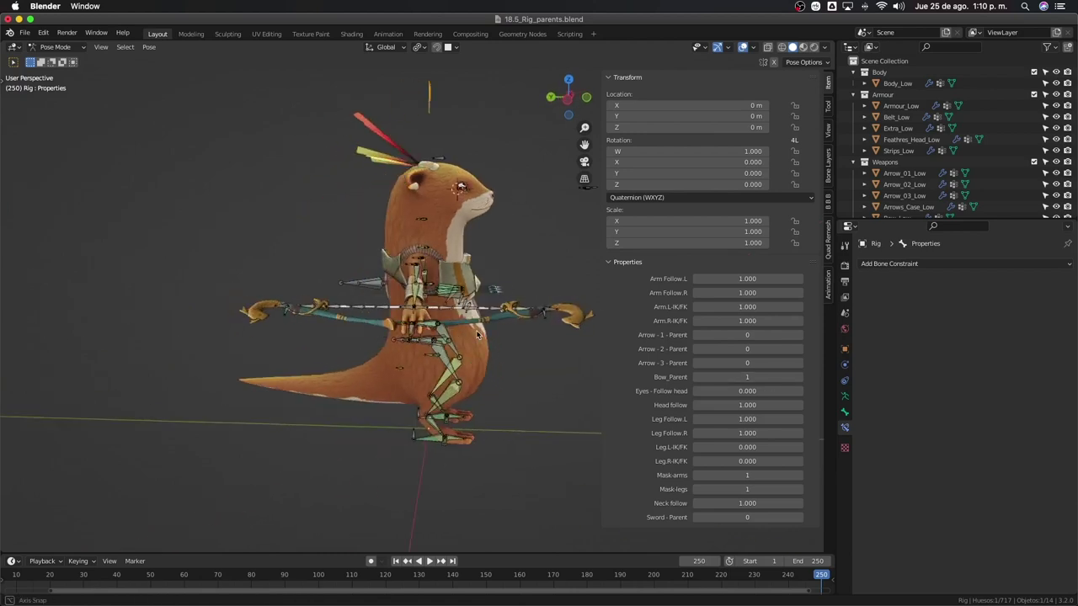
pyautogui.click(799, 378)
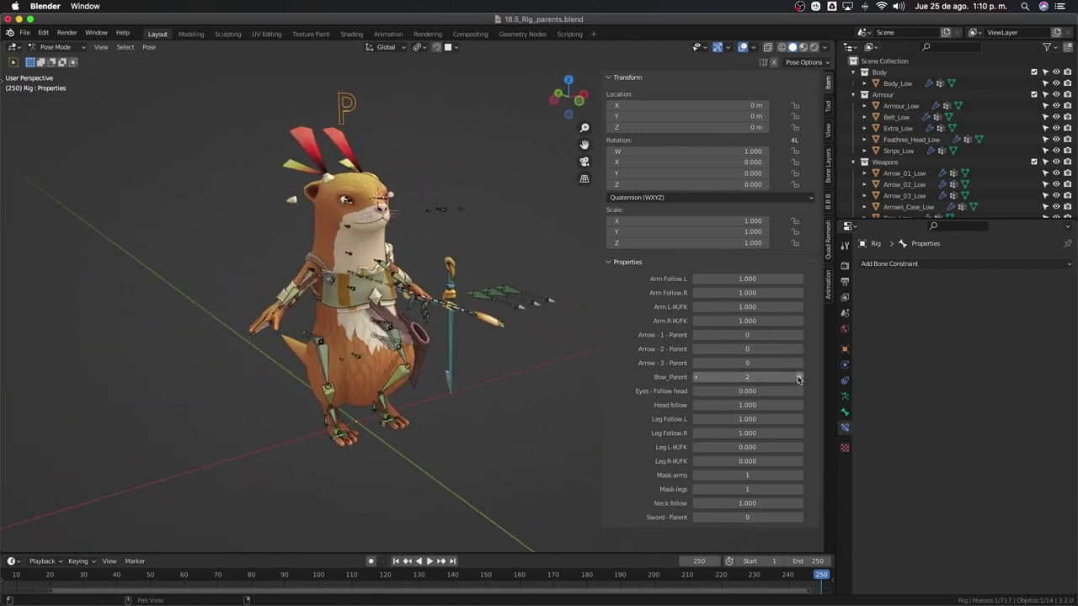
pyautogui.click(798, 377)
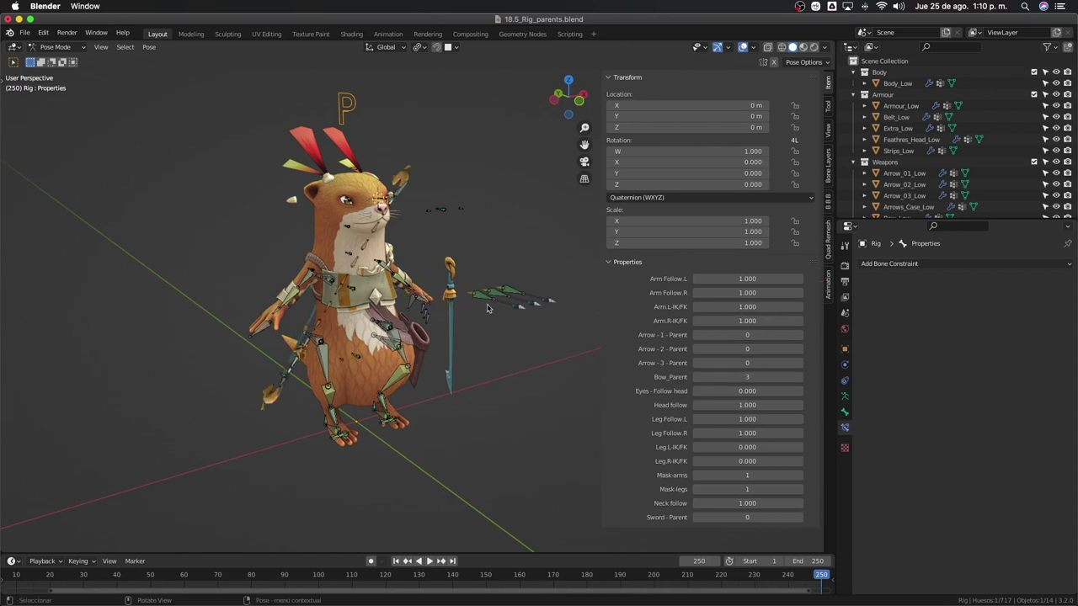
pyautogui.moveTo(522, 320)
pyautogui.mouseDown(button='middle')
pyautogui.moveTo(568, 307)
pyautogui.moveTo(323, 291)
pyautogui.moveTo(457, 317)
pyautogui.mouseUp(button='middle')
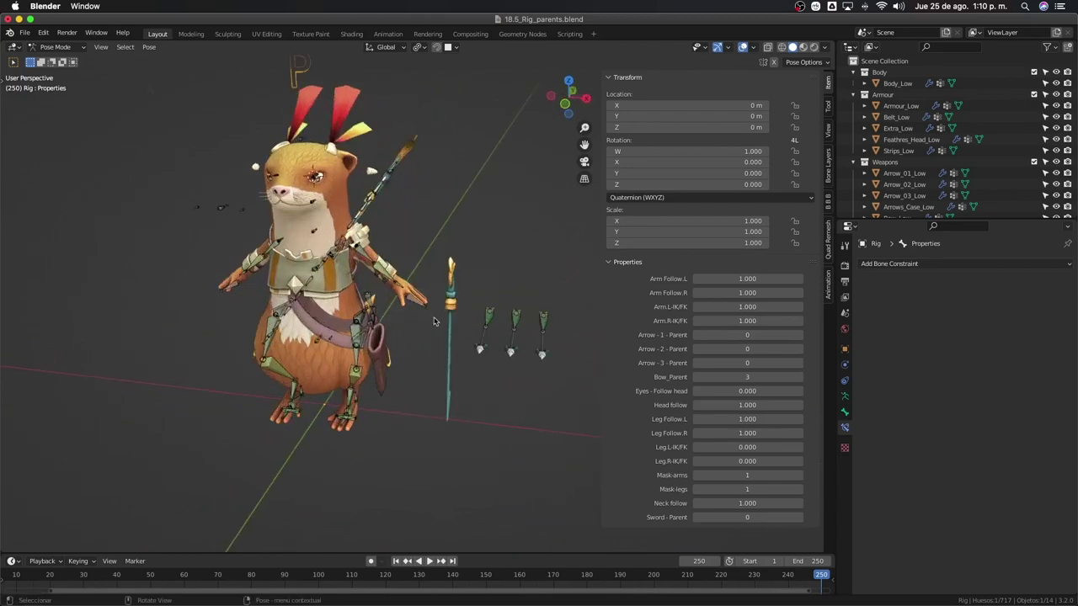
pyautogui.scroll(5, 457, 316)
pyautogui.scroll(-1, 494, 303)
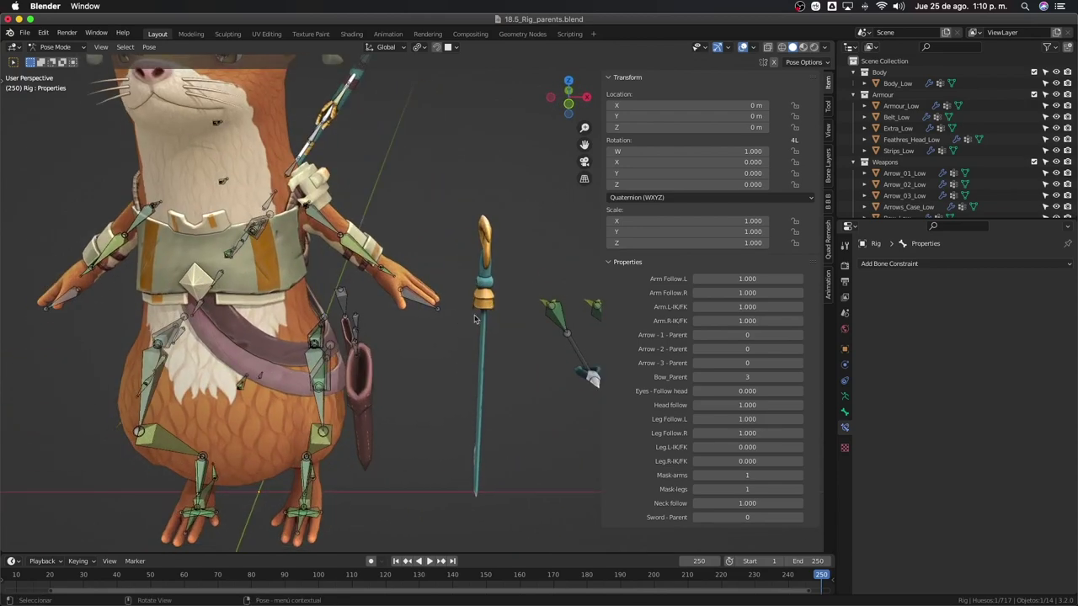
pyautogui.scroll(-3, 474, 320)
pyautogui.press('KP_1')
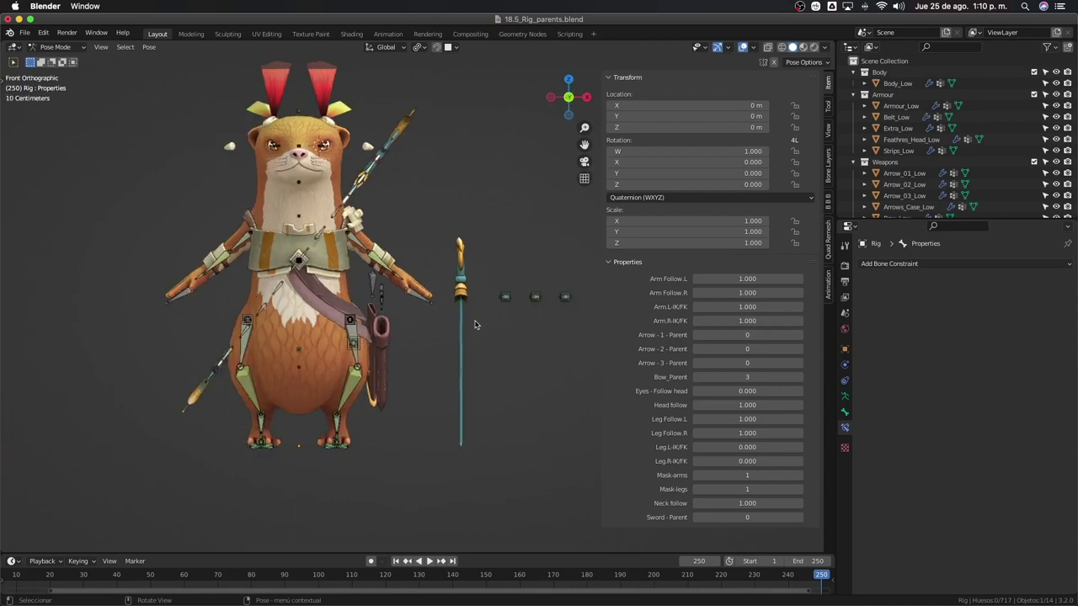
# In Edit Mode, add a new bone and rotate it 180 degrees to point downward
pyautogui.press('Tab')
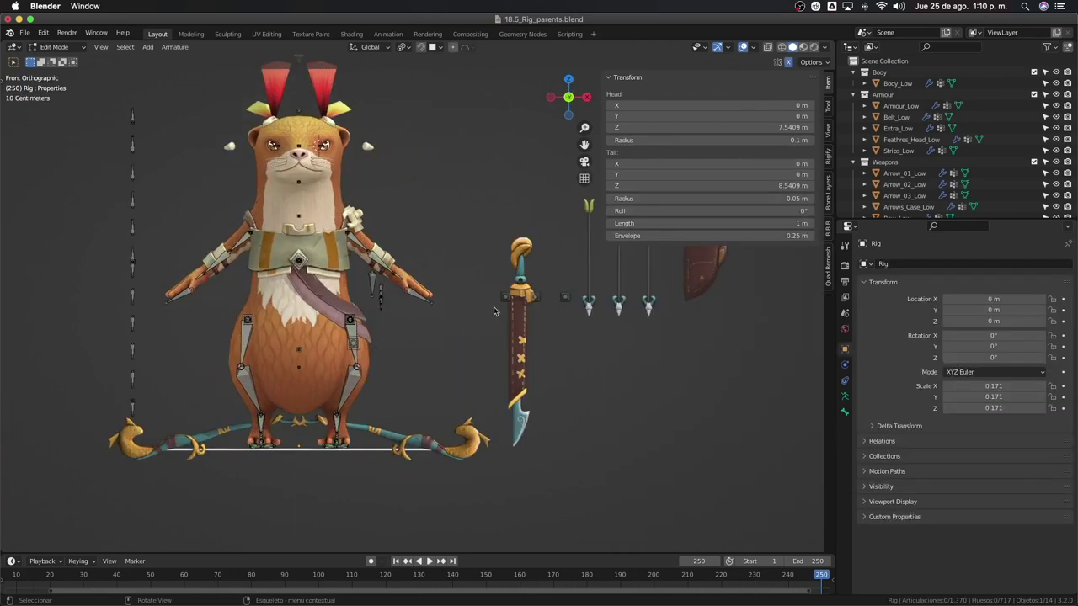
pyautogui.hotkey('shift', 'a')
pyautogui.click(334, 120)
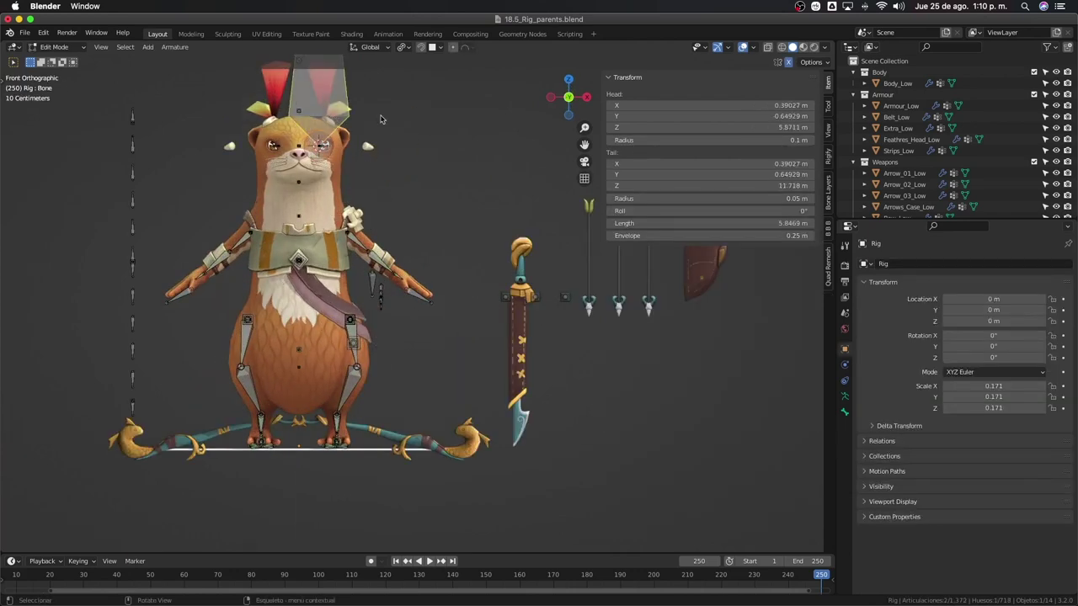
pyautogui.write('r90')
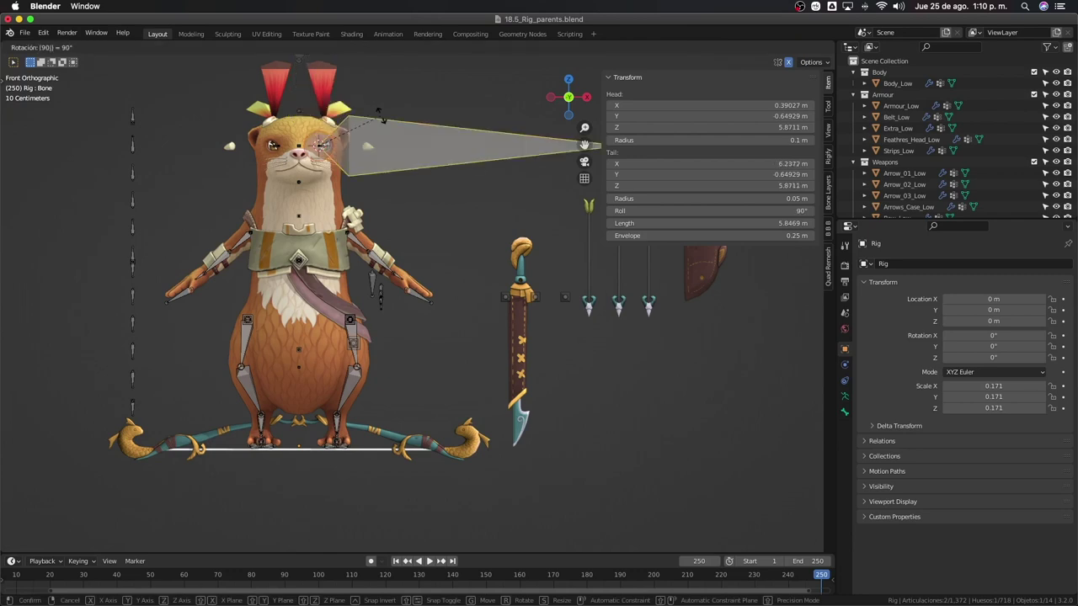
pyautogui.press('Escape')
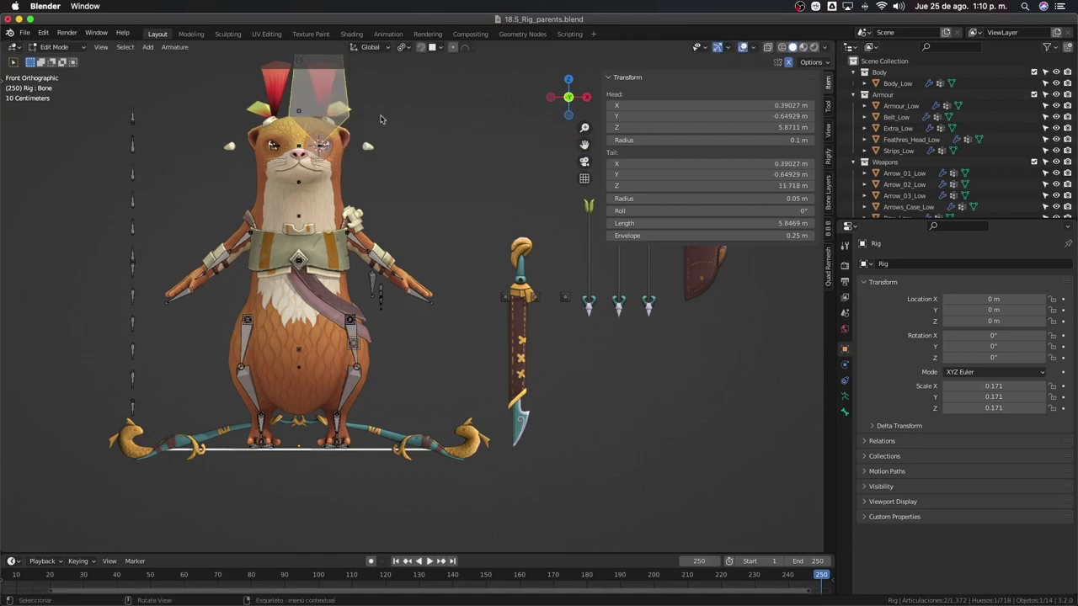
pyautogui.write('r180')
pyautogui.press('Return')
# Shrink the new bone and recalculate its roll to Global +Z
pyautogui.press('s')
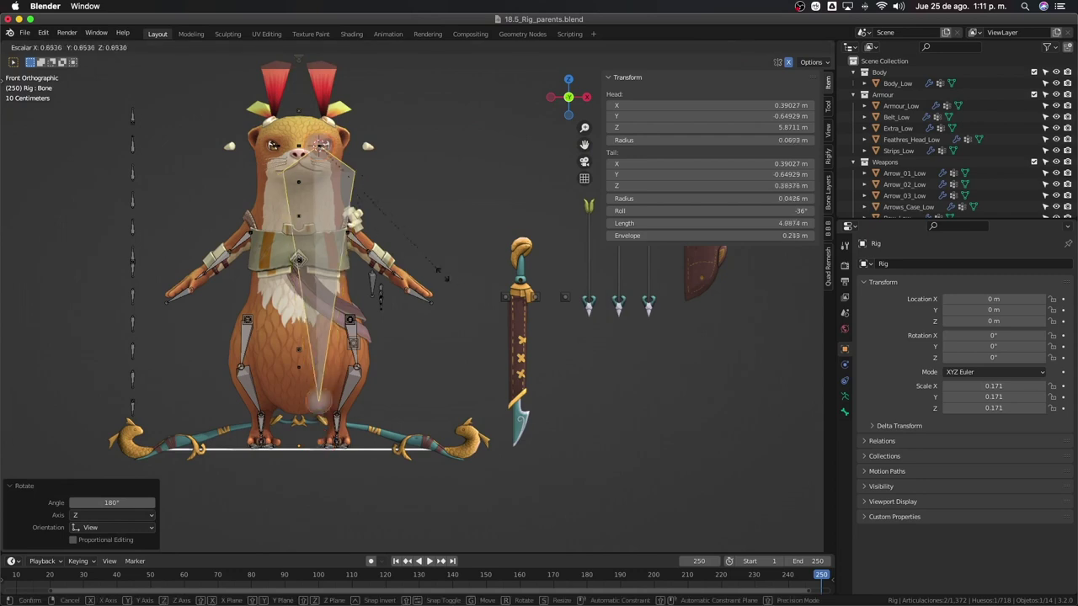
pyautogui.press('Return')
pyautogui.press('s')
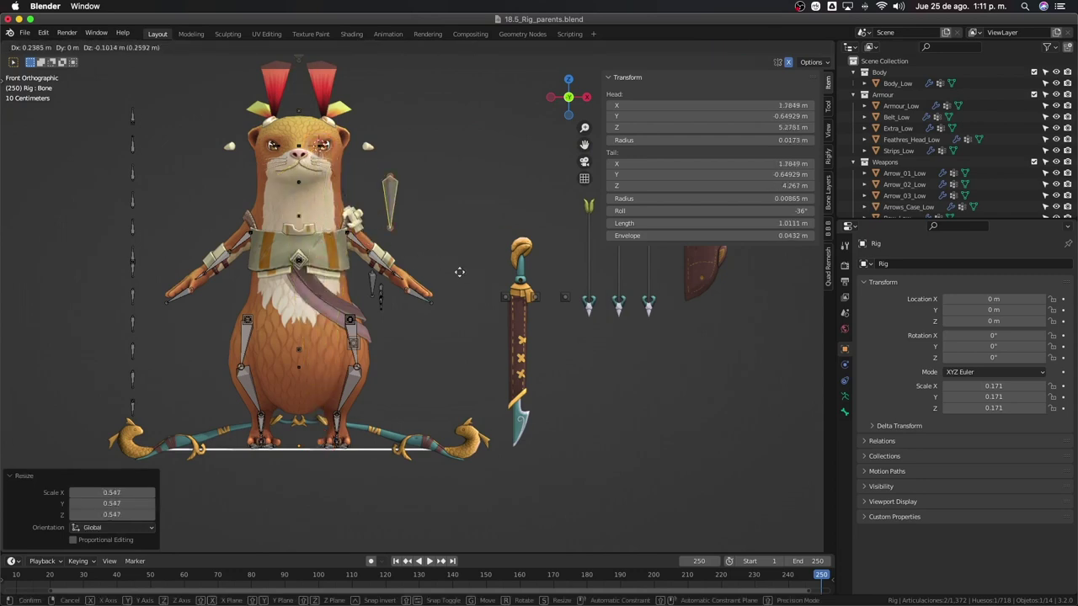
pyautogui.scroll(4, 438, 227)
pyautogui.click(462, 247)
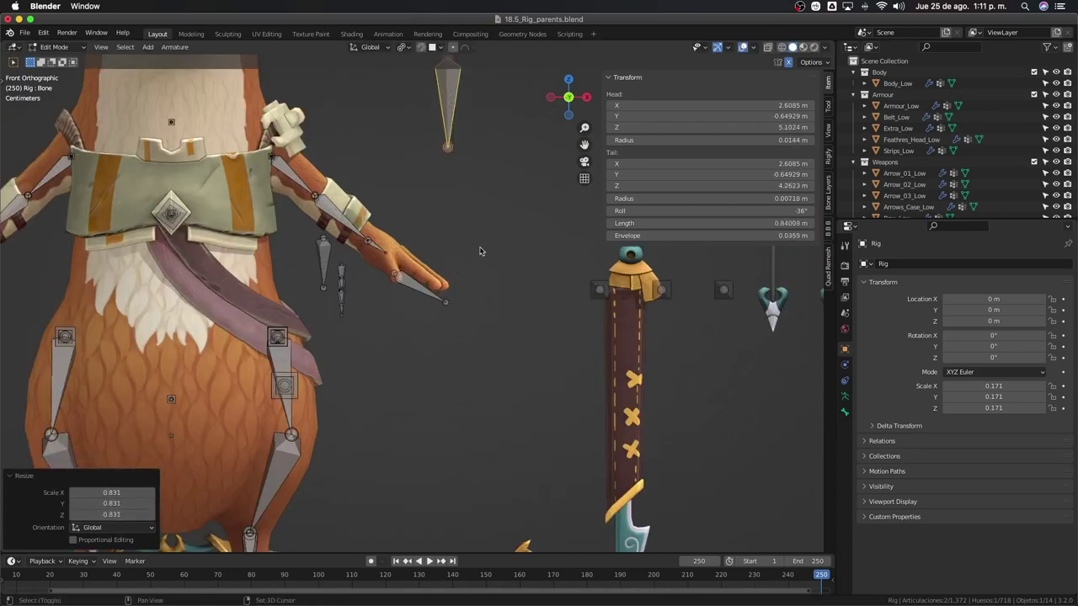
pyautogui.hotkey('shift', 'n')
pyautogui.click(312, 318)
pyautogui.scroll(-2, 311, 318)
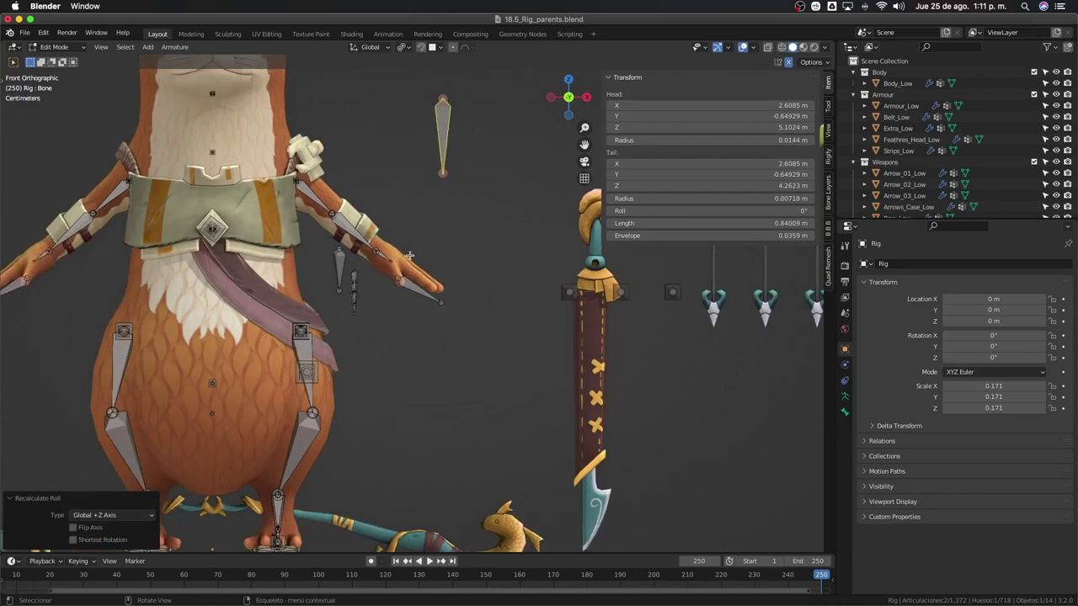
pyautogui.scroll(-2, 312, 318)
# Move the new bone to the sword's hilt, comparing it against Pose Mode positions
pyautogui.press('g')
pyautogui.click(584, 339)
pyautogui.hotkey('ctrl', 'Tab')
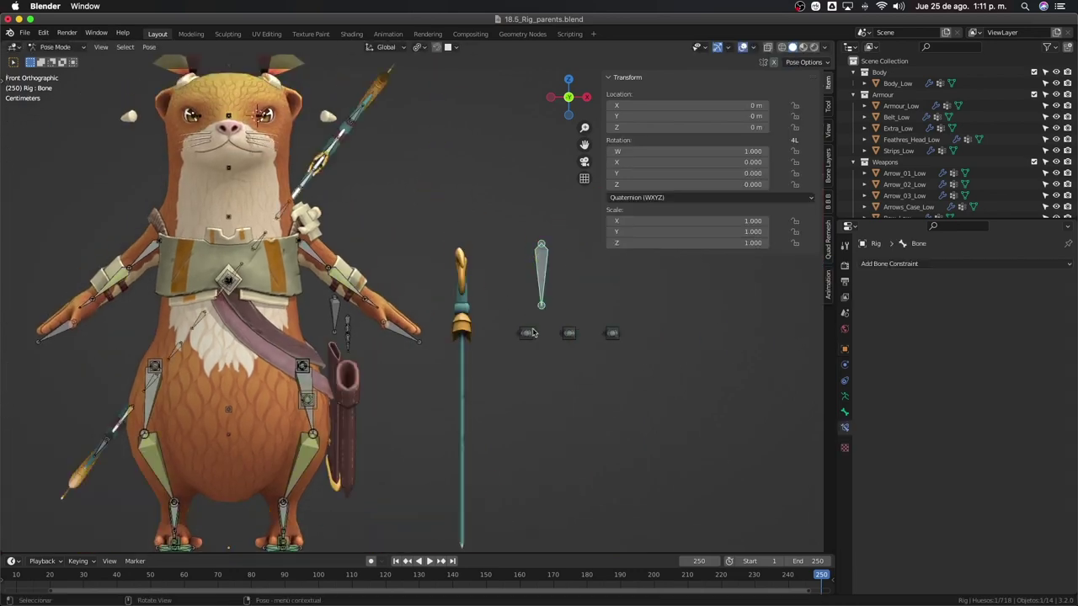
pyautogui.hotkey('ctrl', 'Tab')
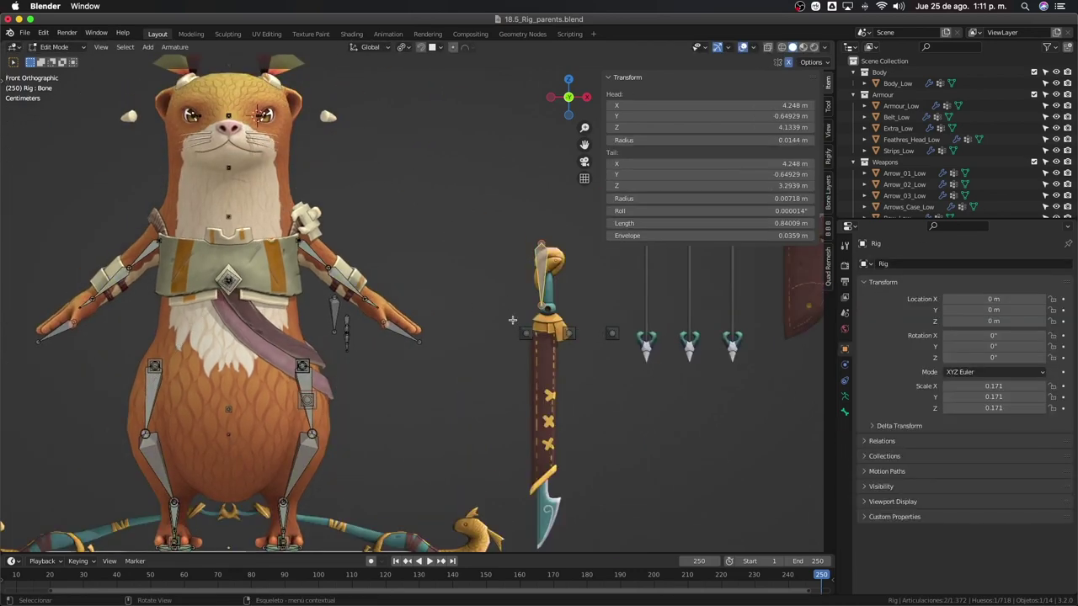
pyautogui.hotkey('ctrl', 'Tab')
pyautogui.hotkey('ctrl', 'Tab')
pyautogui.hotkey('ctrl', 'Tab')
pyautogui.hotkey('ctrl', 'Tab')
pyautogui.press('KP_3')
pyautogui.hotkey('ctrl', 'Tab')
pyautogui.moveTo(412, 352); pyautogui.dragTo(512, 371, button='middle')
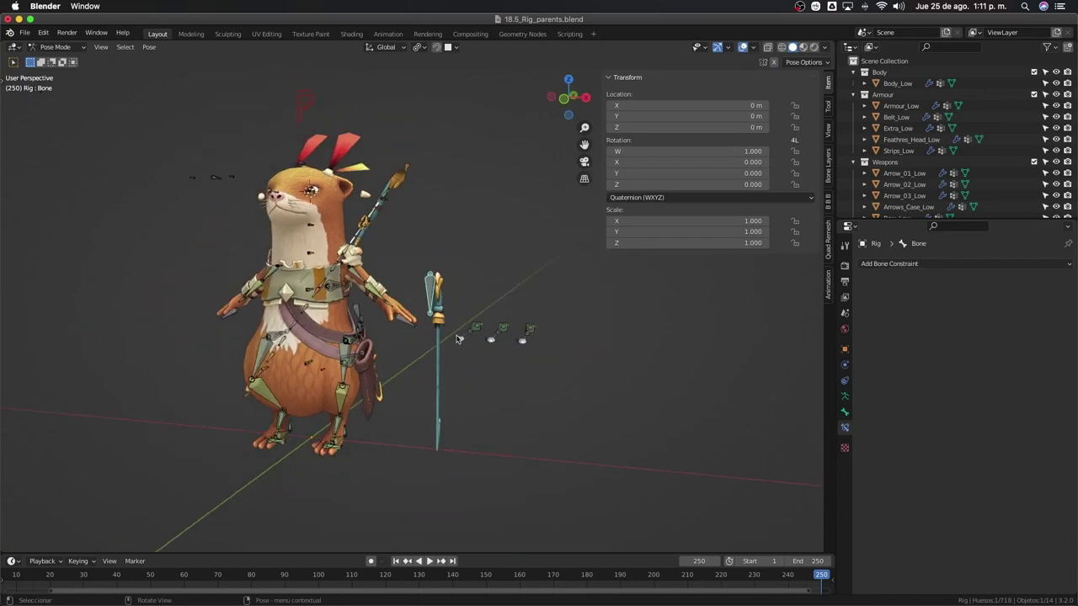
pyautogui.hotkey('ctrl', 'Tab')
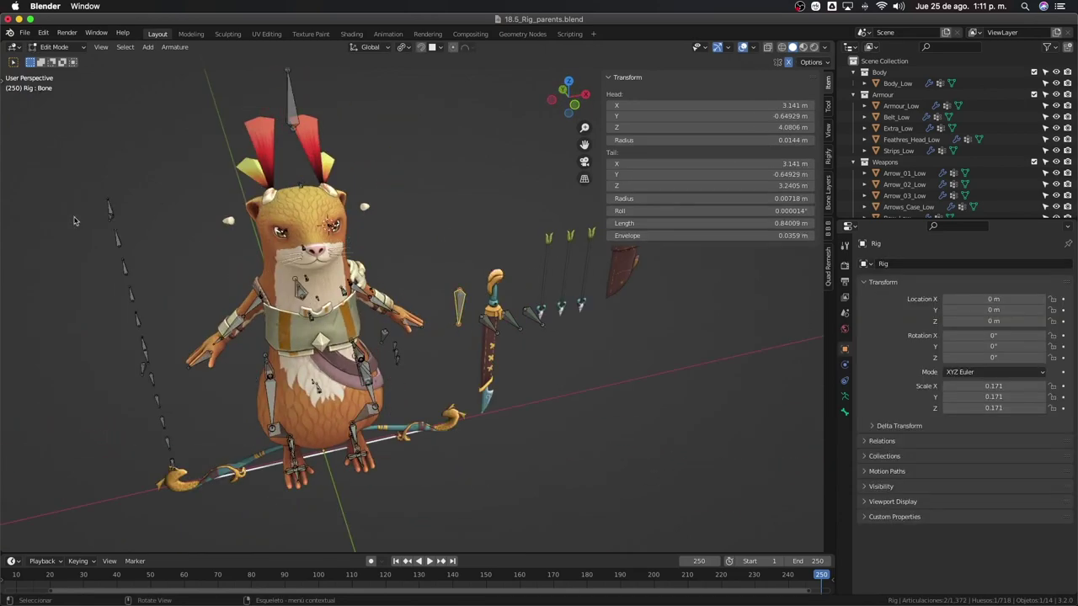
pyautogui.hotkey('ctrl', 'Tab')
pyautogui.hotkey('ctrl', 'Tab')
pyautogui.hotkey('ctrl', 'Tab')
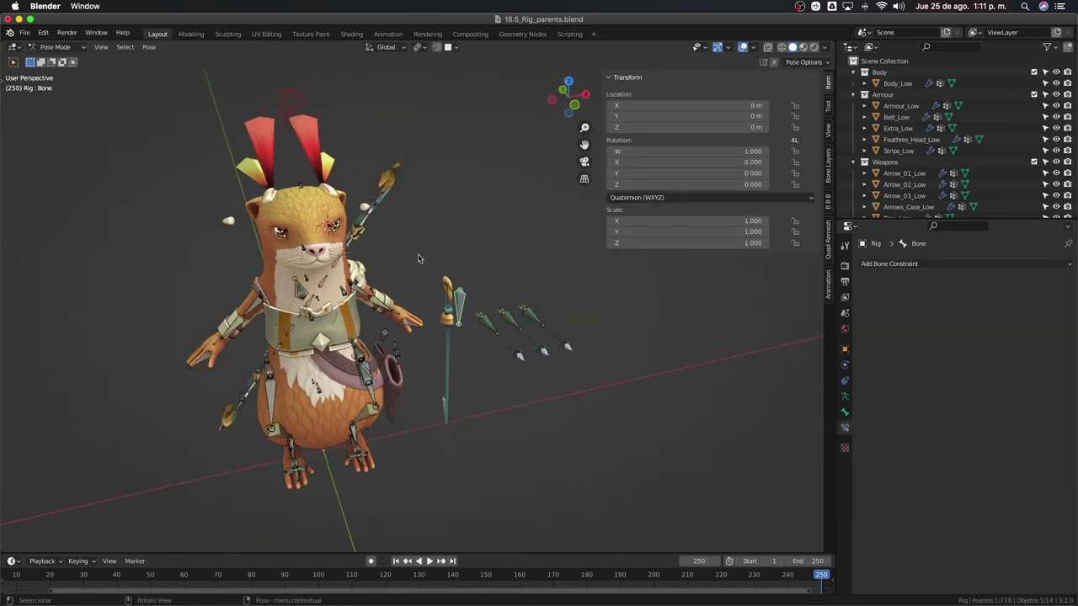
pyautogui.hotkey('ctrl', 'Tab')
pyautogui.hotkey('ctrl', 'Tab')
pyautogui.hotkey('ctrl', 'Tab')
pyautogui.hotkey('ctrl', 'Tab')
pyautogui.hotkey('ctrl', 'Tab')
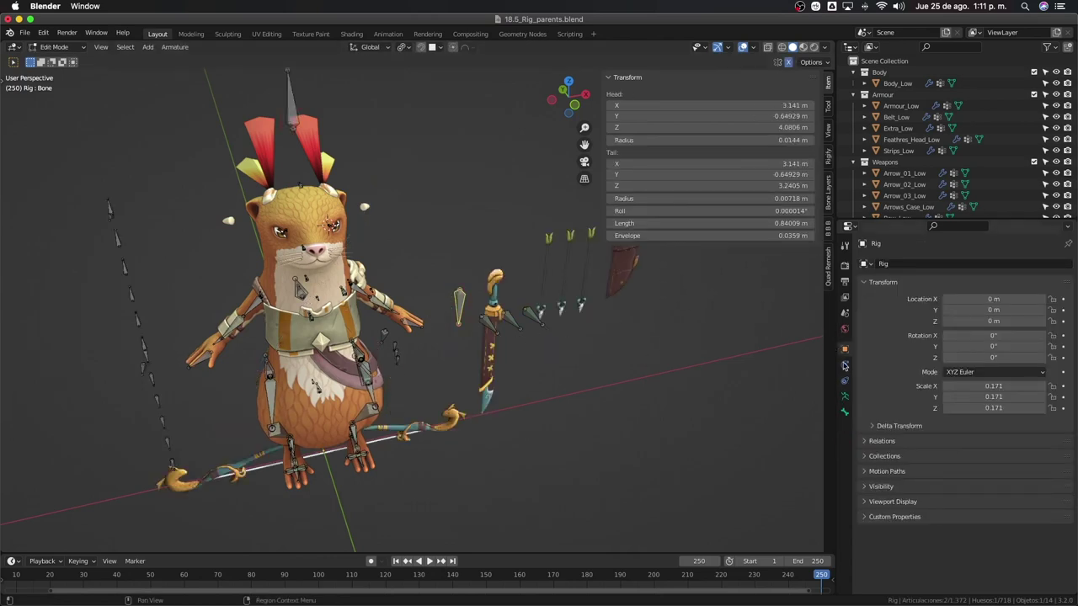
# Turn on the armature's Rest Position and reselect the new sword bone
pyautogui.click(845, 394)
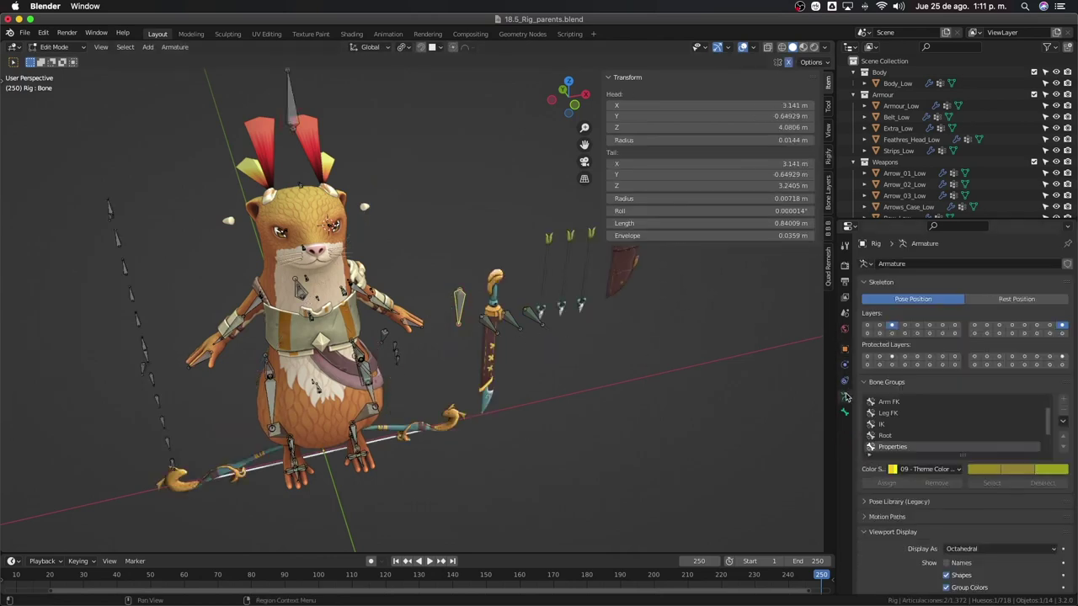
pyautogui.click(1011, 299)
pyautogui.click(561, 318)
pyautogui.click(557, 316)
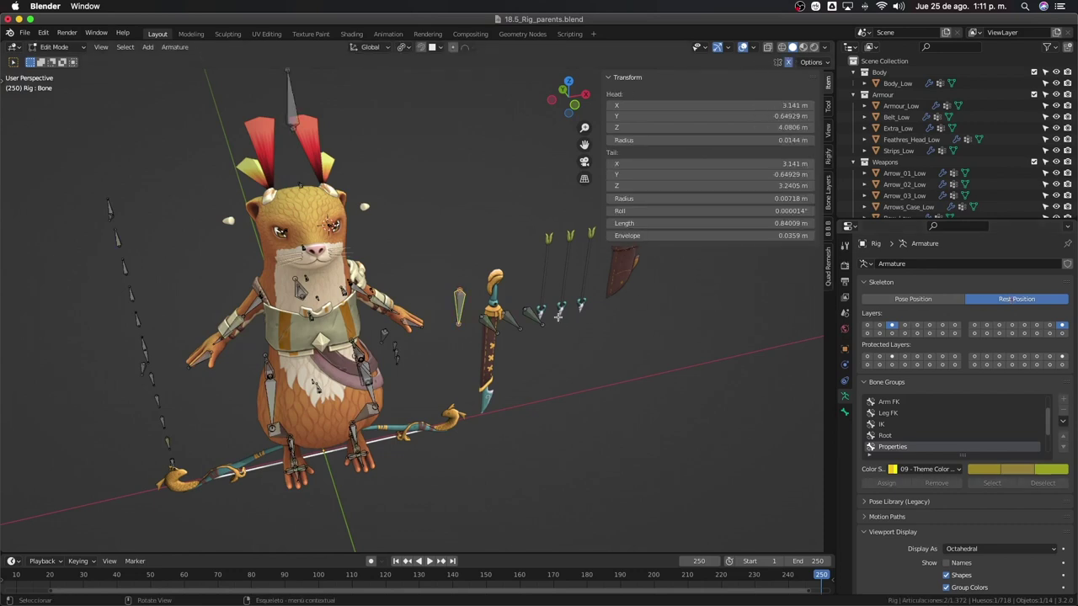
pyautogui.click(557, 316)
pyautogui.click(557, 316)
pyautogui.click(558, 316)
pyautogui.click(557, 316)
pyautogui.hotkey('ctrl', 'Tab')
pyautogui.hotkey('ctrl', 'Tab')
pyautogui.hotkey('ctrl', 'Tab')
pyautogui.hotkey('ctrl', 'Tab')
pyautogui.hotkey('ctrl', 'Tab')
# In Front view, back in Edit Mode, move the bone onto the sword's hilt
pyautogui.press('KP_1')
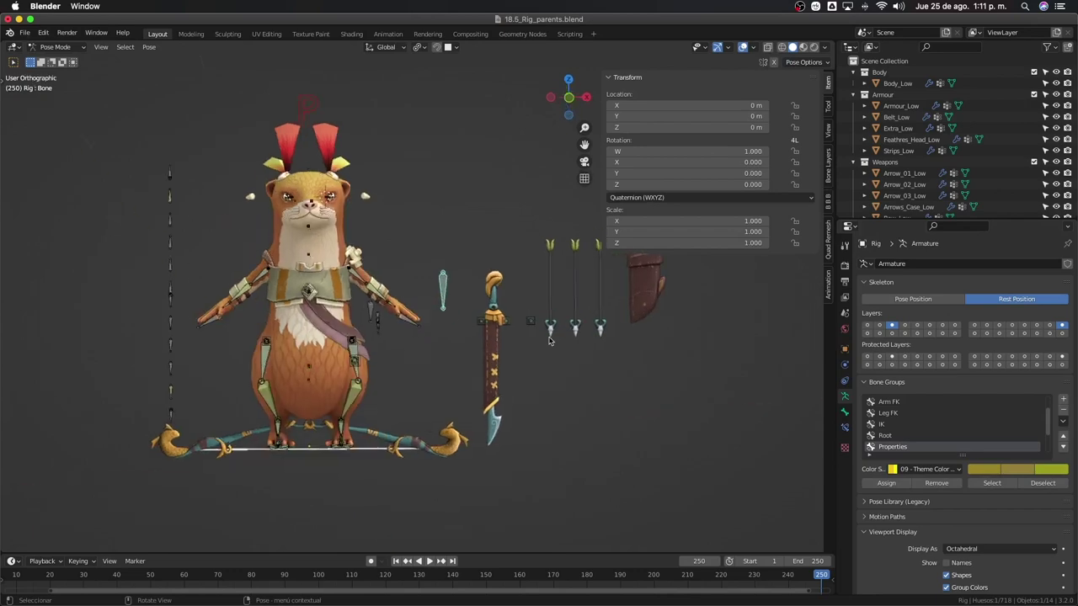
pyautogui.scroll(2, 556, 350)
pyautogui.press('g')
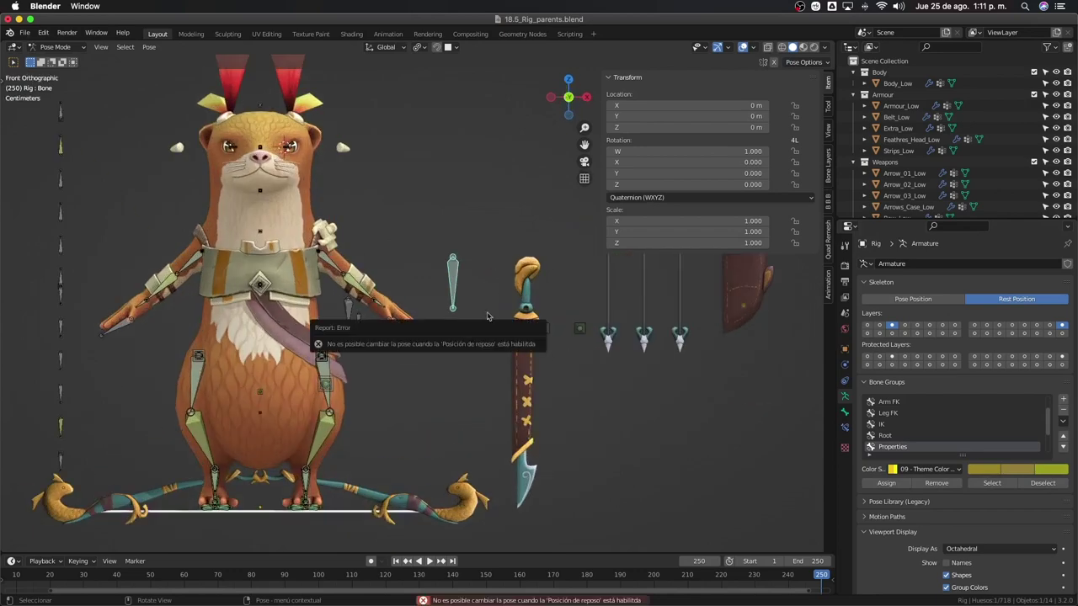
pyautogui.press('Tab')
pyautogui.press('g')
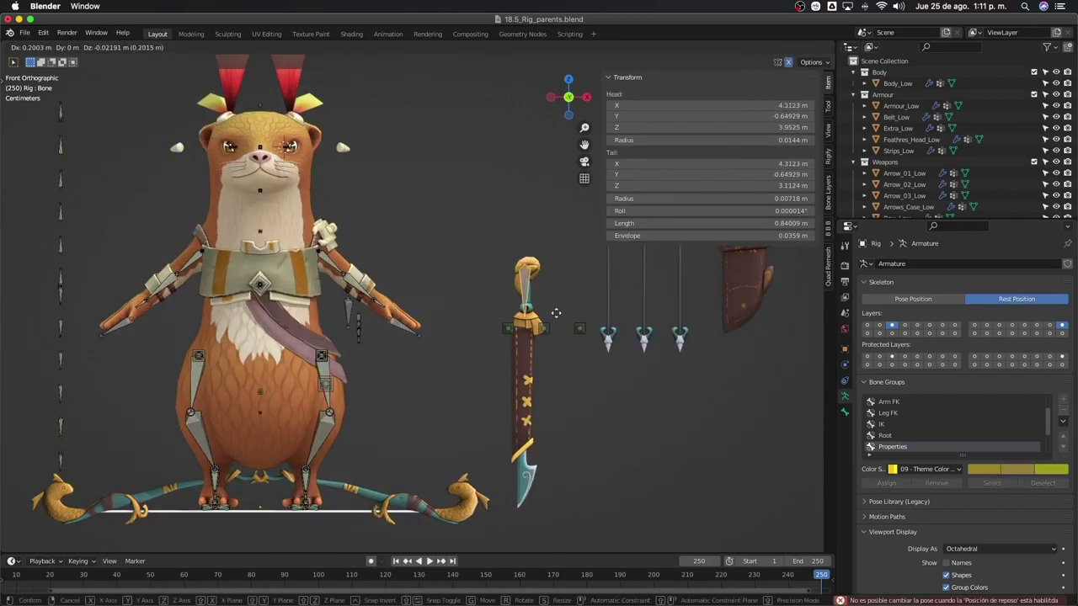
pyautogui.click(557, 314)
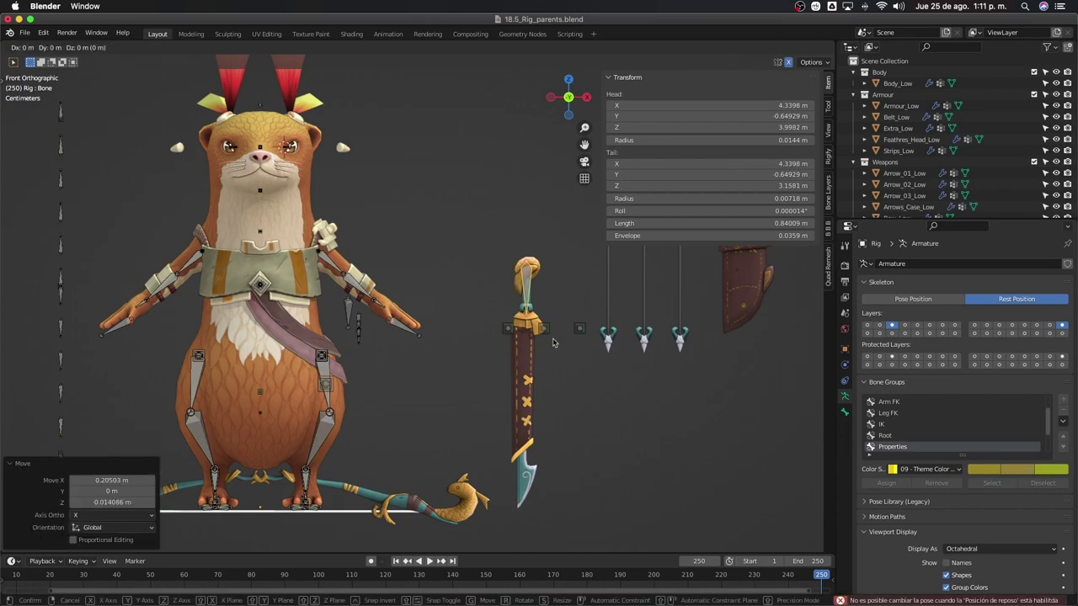
# Fine-tune the bone to sit at the centre of the hilt in width and height
pyautogui.scroll(1, 556, 336)
pyautogui.scroll(1, 560, 332)
pyautogui.scroll(1, 564, 329)
pyautogui.press('g')
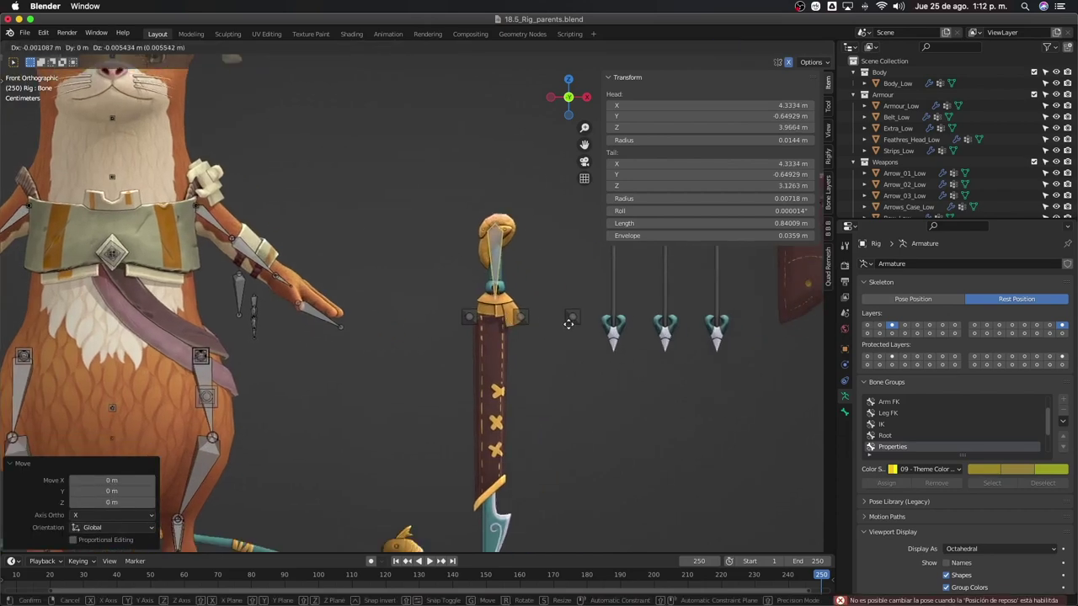
pyautogui.click(569, 324)
pyautogui.scroll(1, 556, 333)
pyautogui.scroll(1, 539, 325)
pyautogui.press('g')
pyautogui.click(528, 319)
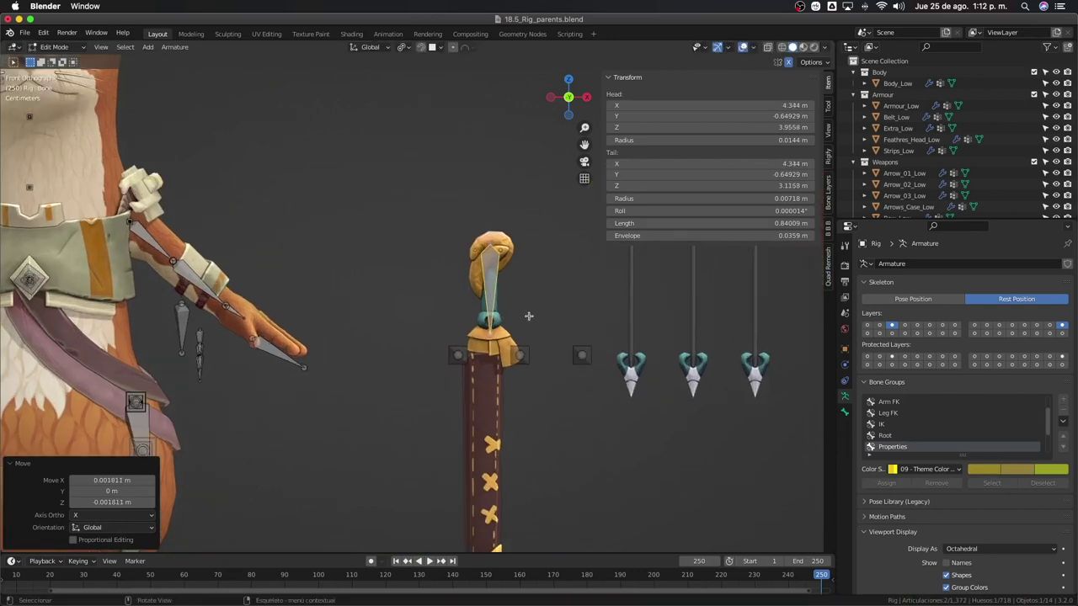
# In Right view, move the bone along Y to match the hilt's depth
pyautogui.press('KP_3')
pyautogui.press('g')
pyautogui.press('y')
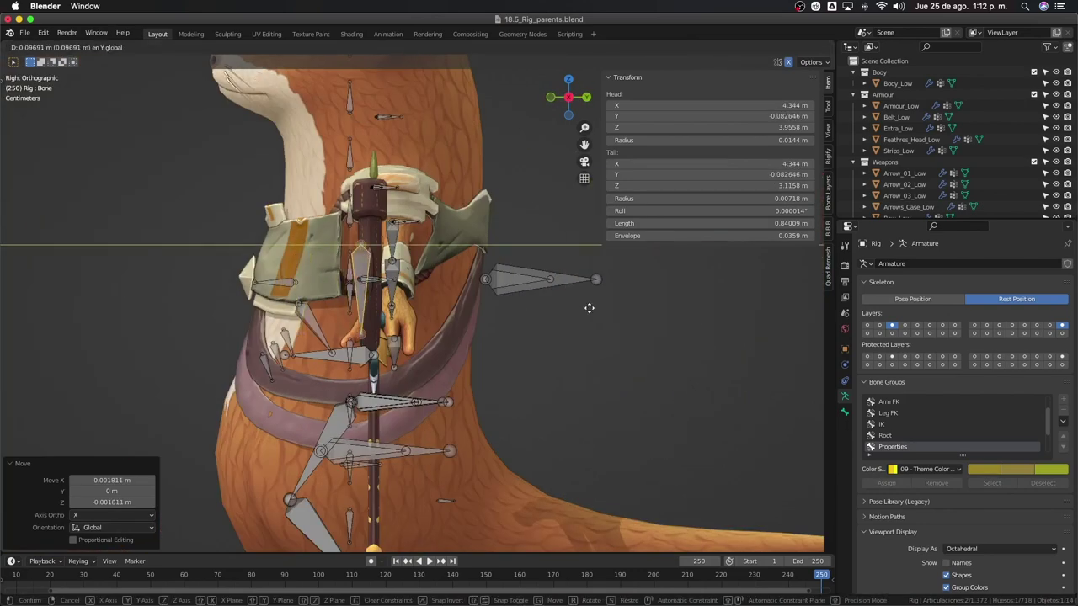
pyautogui.click(595, 307)
pyautogui.moveTo(604, 308)
pyautogui.mouseDown(button='middle')
pyautogui.moveTo(643, 313)
pyautogui.moveTo(512, 312)
pyautogui.mouseUp(button='middle')
pyautogui.press('g')
pyautogui.press('y')
pyautogui.click(608, 322)
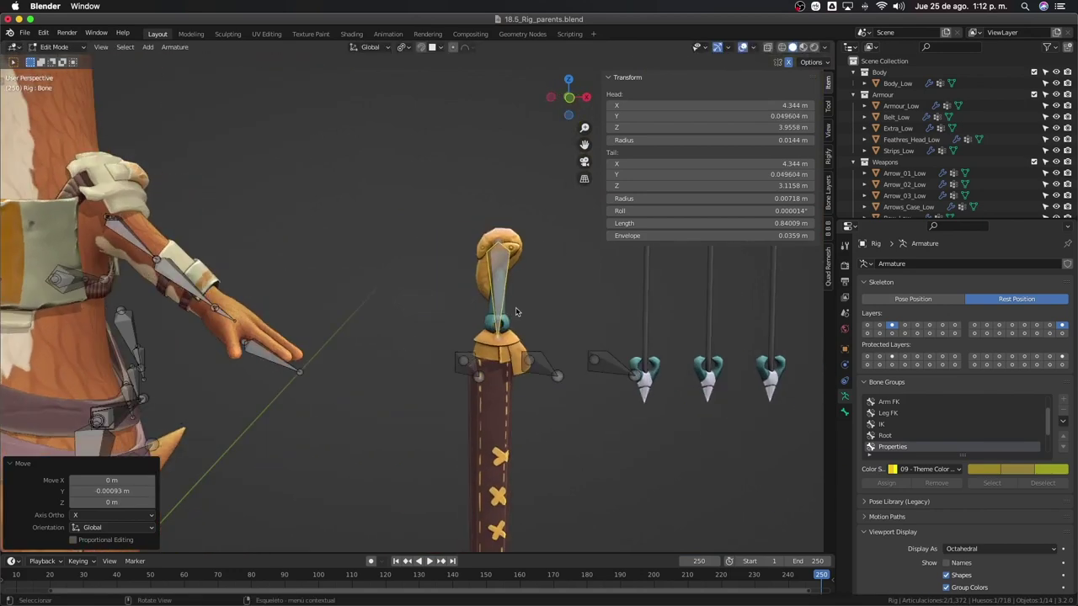
# Uncheck Deform on the new bone and rename it mch-sword-parent-snap
pyautogui.click(845, 412)
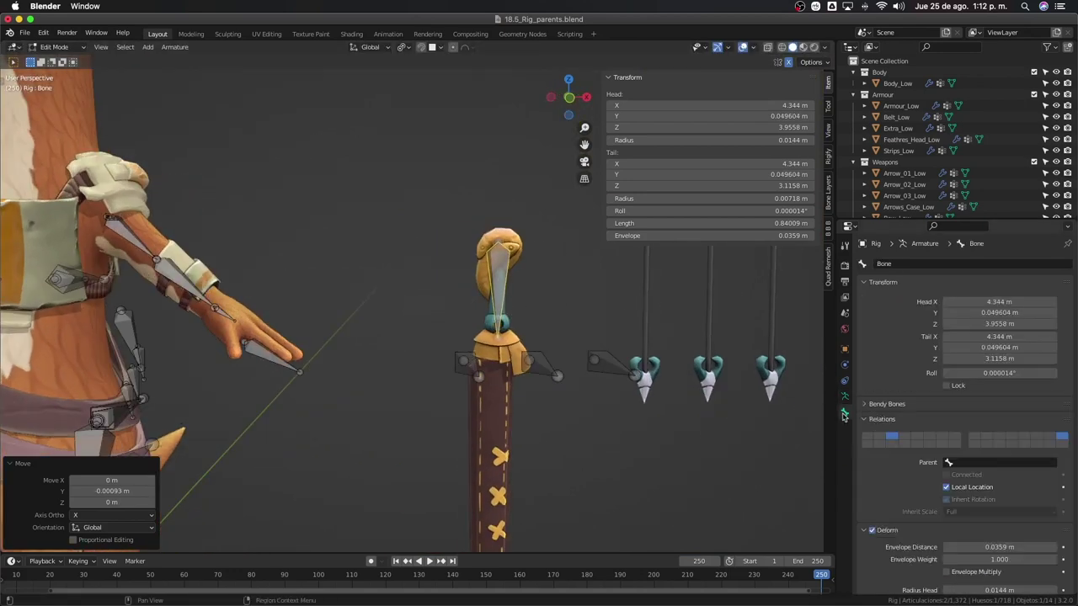
pyautogui.scroll(-3, 864, 465)
pyautogui.click(872, 473)
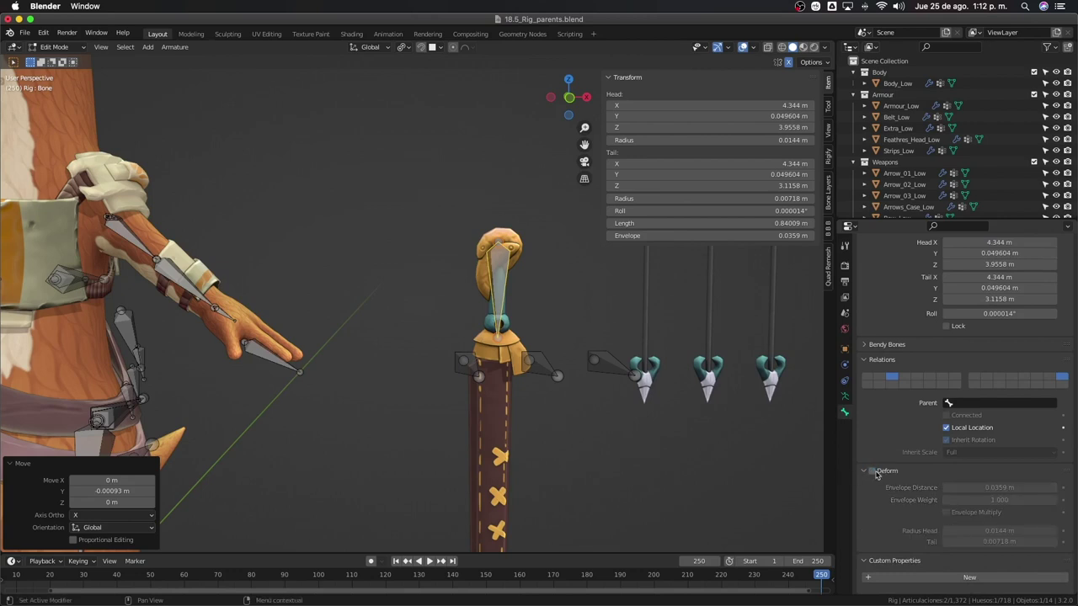
pyautogui.scroll(3, 886, 280)
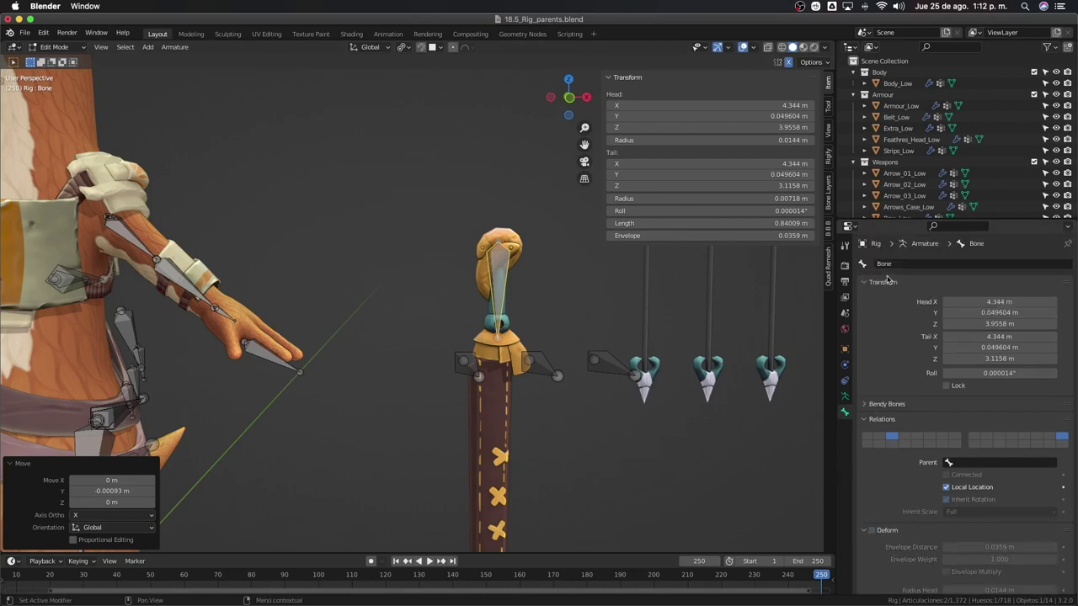
pyautogui.click(911, 264)
pyautogui.write('mch-sword-parent-snap')
pyautogui.press('Return')
pyautogui.moveTo(385, 380)
pyautogui.mouseDown(button='middle')
pyautogui.moveTo(366, 458)
pyautogui.moveTo(461, 447)
pyautogui.moveTo(474, 346)
pyautogui.mouseUp(button='middle')
pyautogui.press('KP_1')
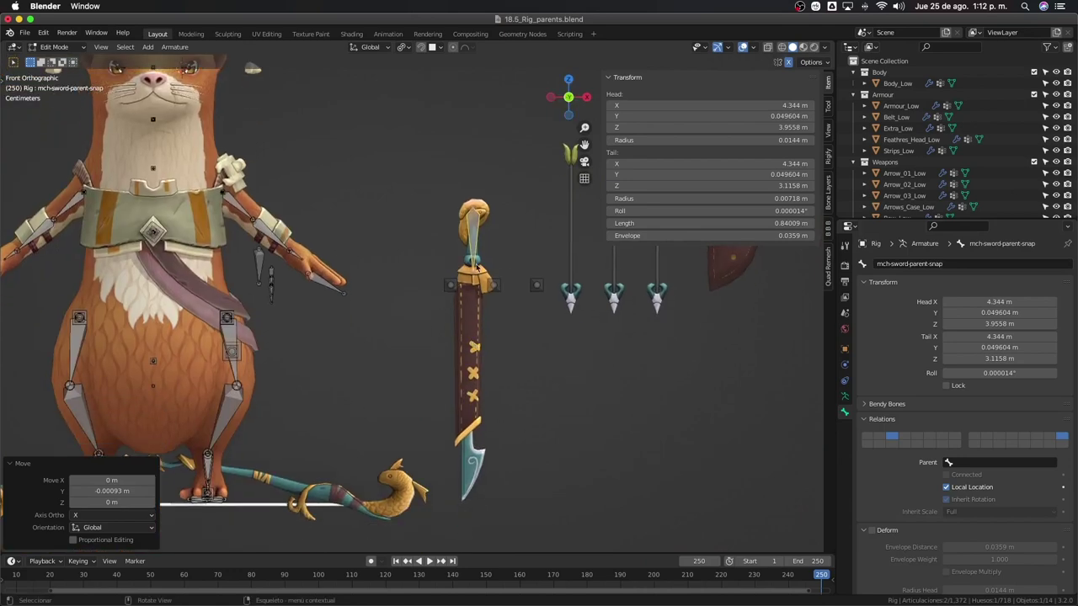
# Enter Pose Mode, try grabbing the sword snap bone, and toggle Pose/Rest Position
pyautogui.hotkey('ctrl', 'Tab')
pyautogui.moveTo(468, 307); pyautogui.dragTo(487, 276, button='middle')
pyautogui.press('g')
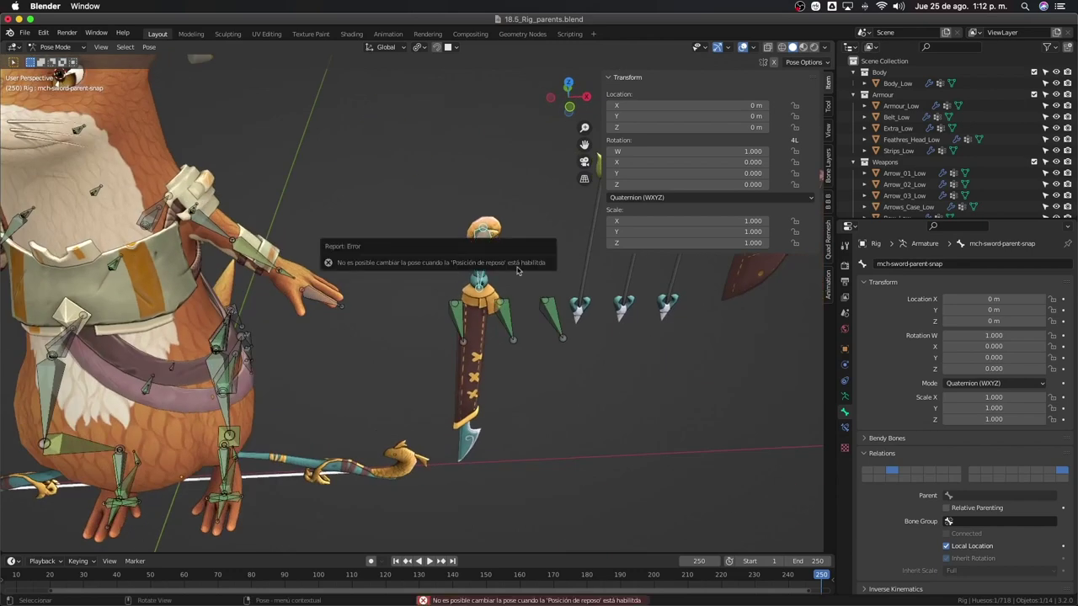
pyautogui.scroll(-1, 857, 294)
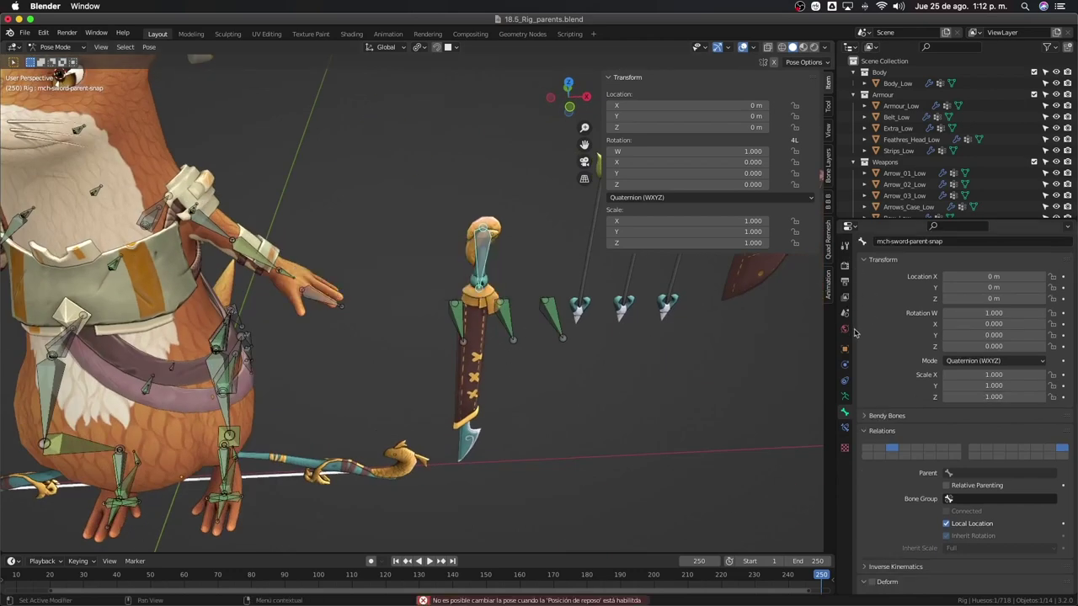
pyautogui.click(846, 401)
pyautogui.click(914, 276)
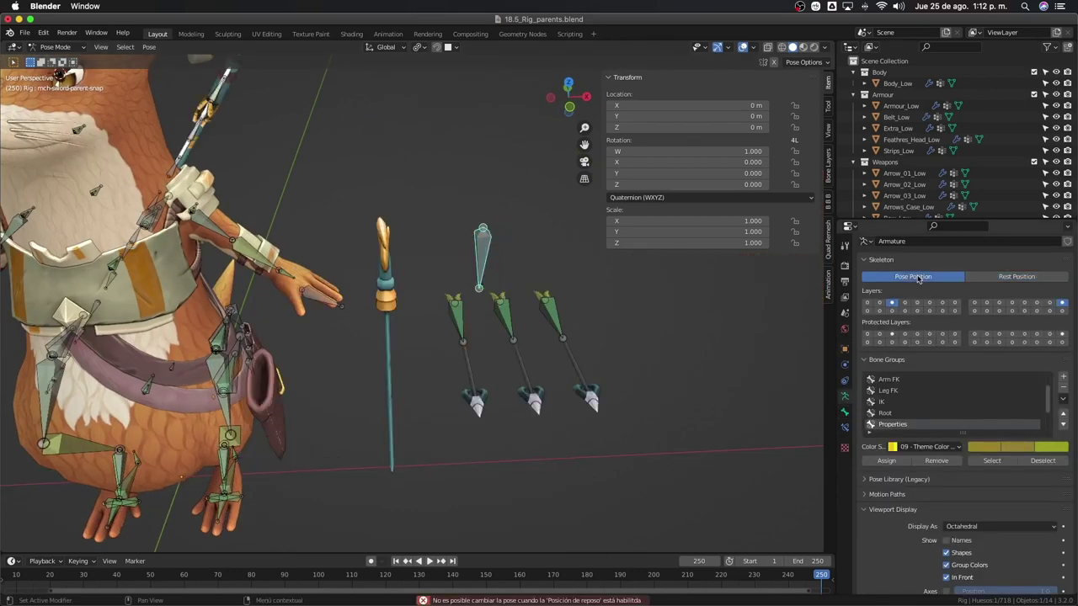
pyautogui.click(968, 277)
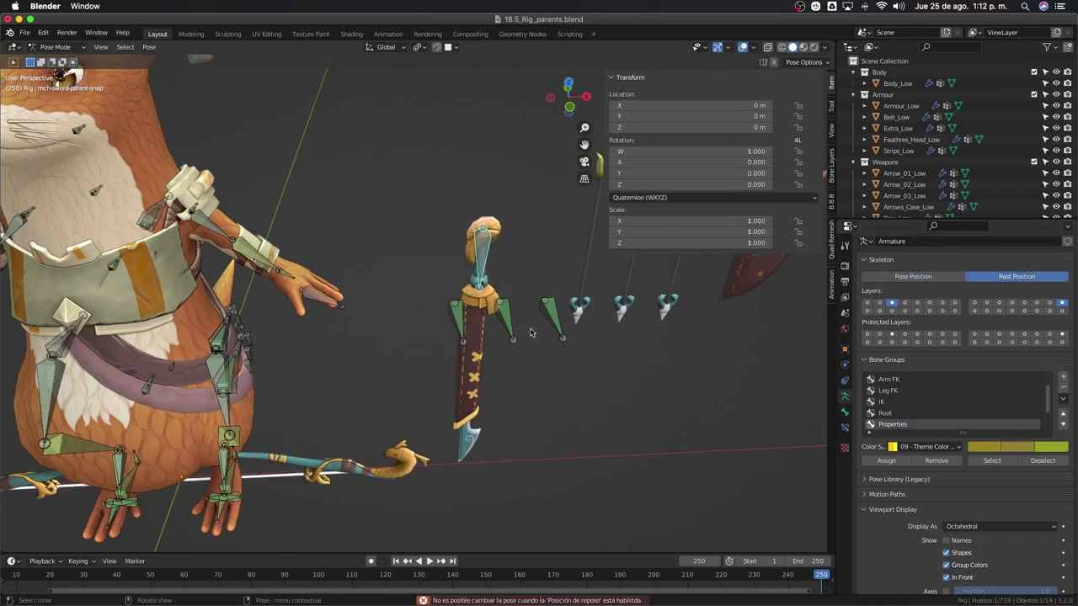
# Show the SWORD bone layer, select the sword handle control, and compare Pose and Rest Position
pyautogui.click(828, 172)
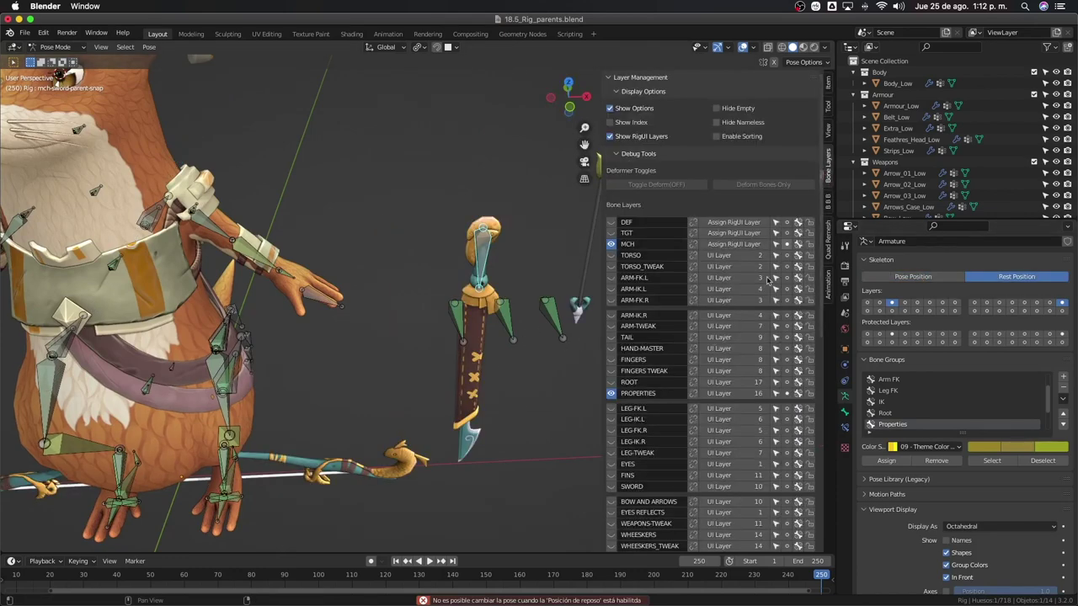
pyautogui.scroll(-2, 623, 446)
pyautogui.scroll(-3, 619, 458)
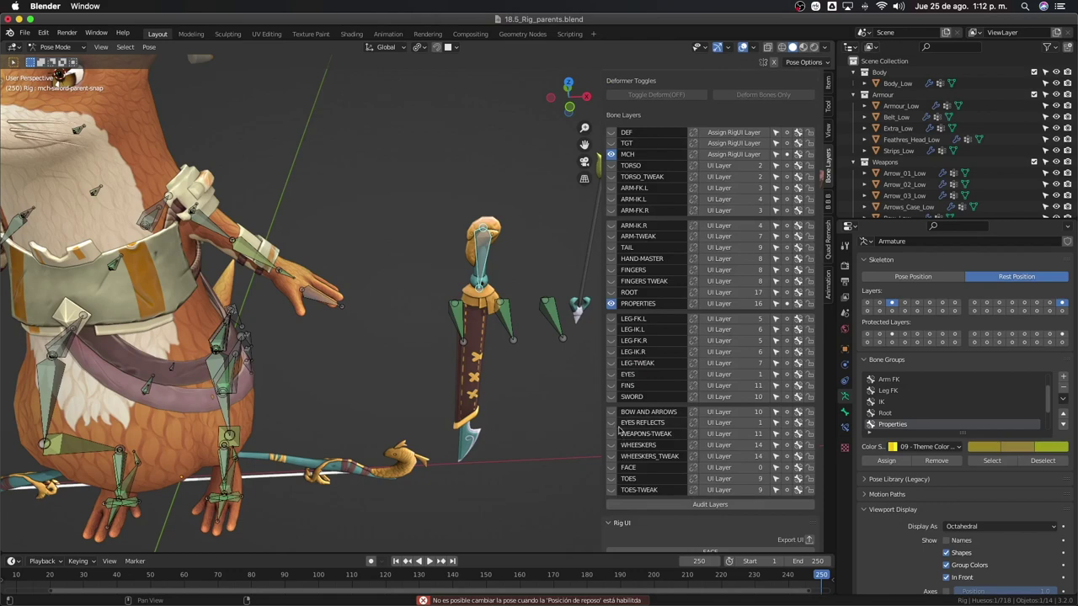
pyautogui.click(611, 396)
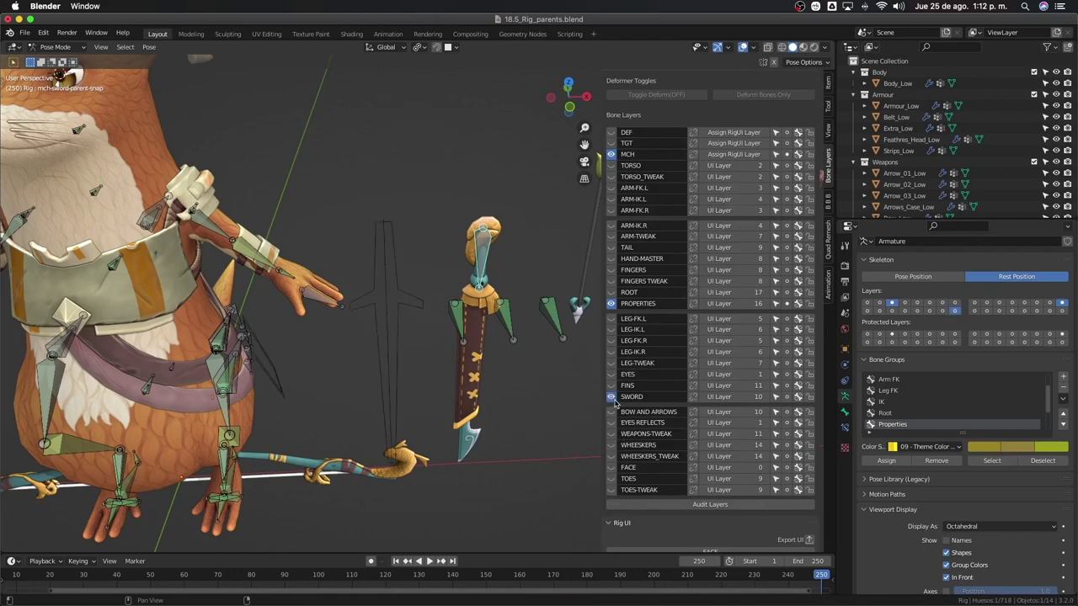
pyautogui.moveTo(505, 329)
pyautogui.mouseDown(button='middle')
pyautogui.moveTo(483, 305)
pyautogui.moveTo(413, 308)
pyautogui.mouseUp(button='middle')
pyautogui.click(411, 288)
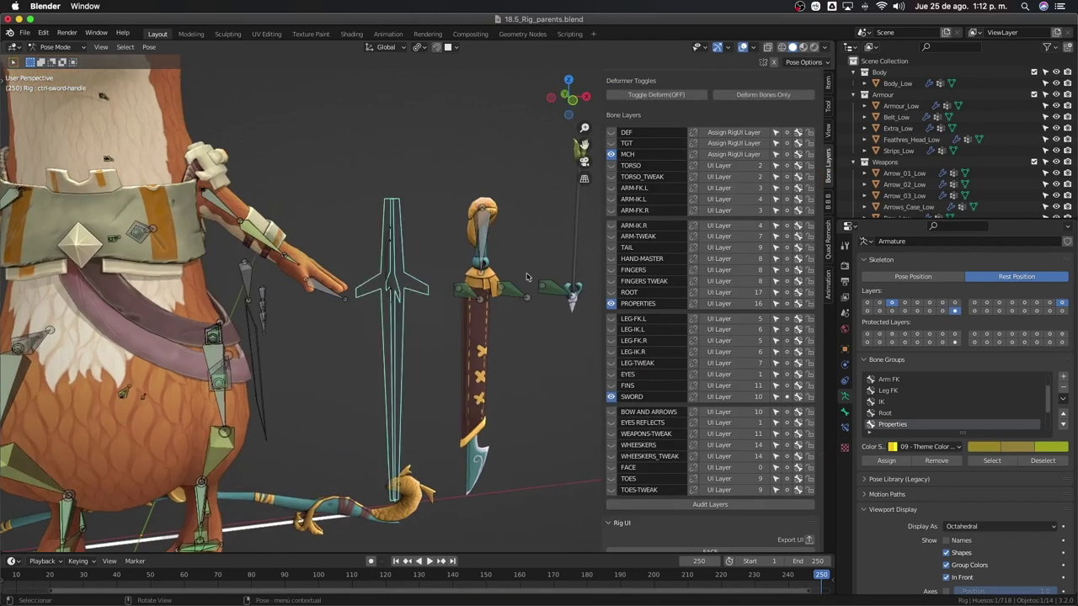
pyautogui.click(913, 276)
pyautogui.click(1007, 277)
# In Edit Mode, select mch-sword-parent-snap and view the rig from the front
pyautogui.moveTo(438, 304); pyautogui.dragTo(480, 299, button='middle')
pyautogui.press('Tab')
pyautogui.click(478, 223)
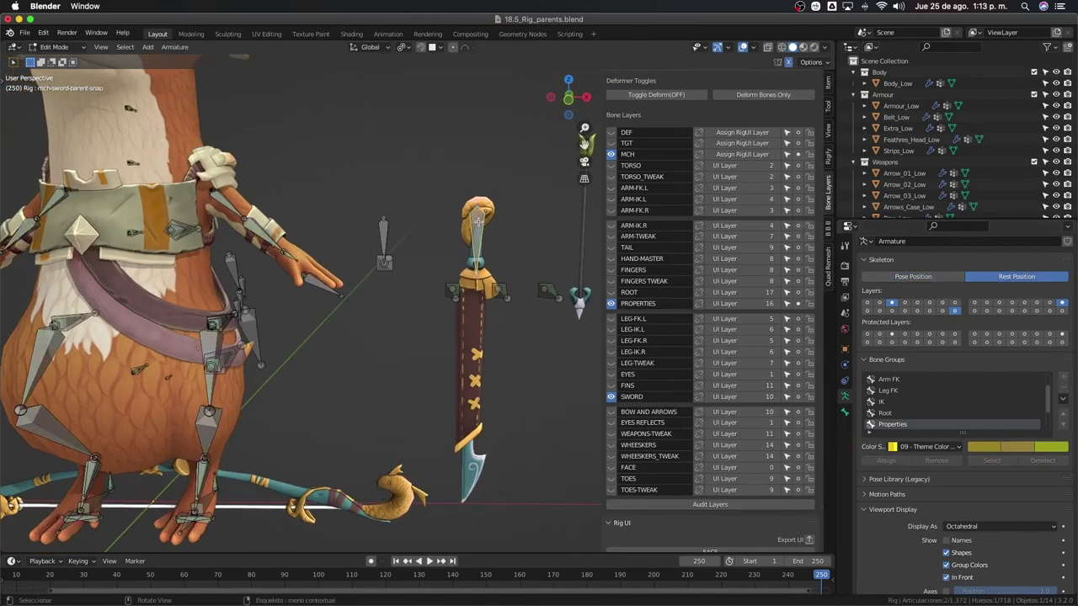
pyautogui.press('KP_1')
# Snap the 3D cursor to the sword handle control bone's head
pyautogui.scroll(2, 441, 279)
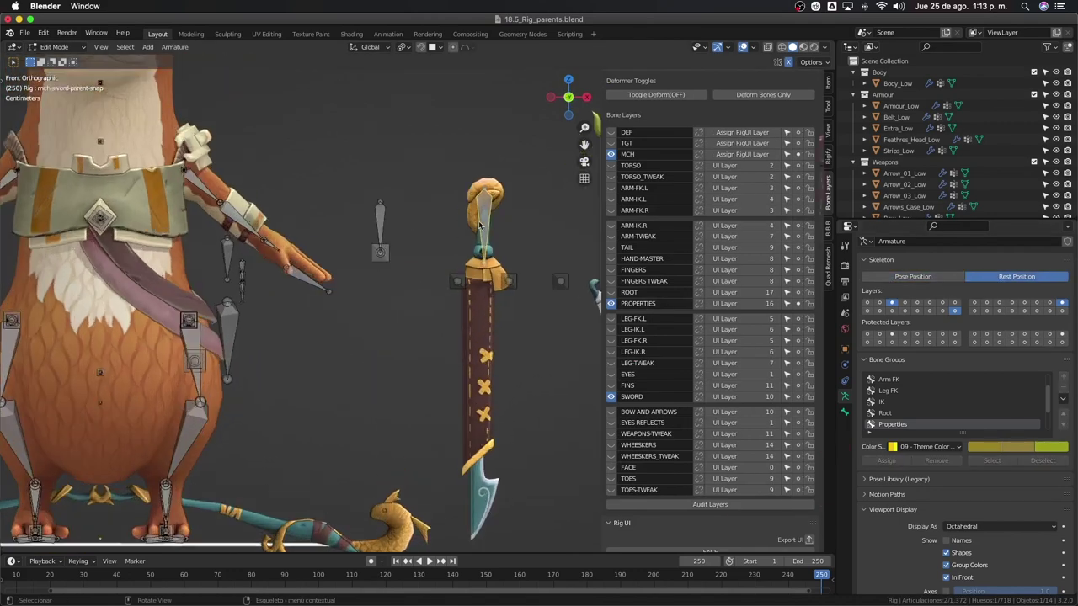
pyautogui.scroll(3, 441, 279)
pyautogui.keyDown('shift'); pyautogui.moveTo(441, 279); pyautogui.dragTo(460, 280, button='middle'); pyautogui.keyUp('shift')
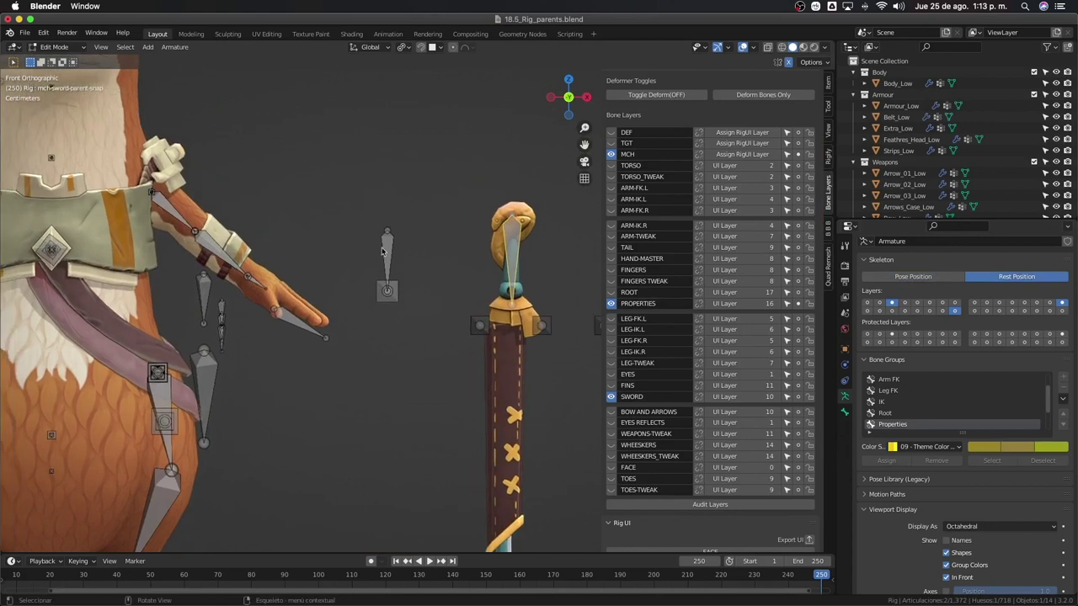
pyautogui.keyDown('shift'); pyautogui.click(383, 258); pyautogui.keyUp('shift')
pyautogui.rightClick(414, 284)
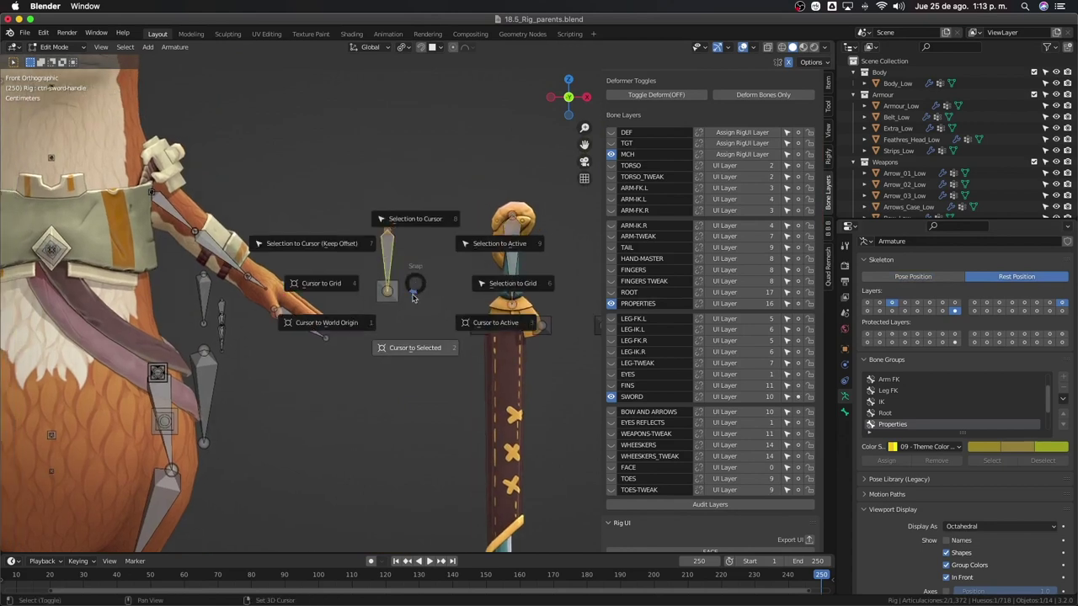
pyautogui.click(409, 346)
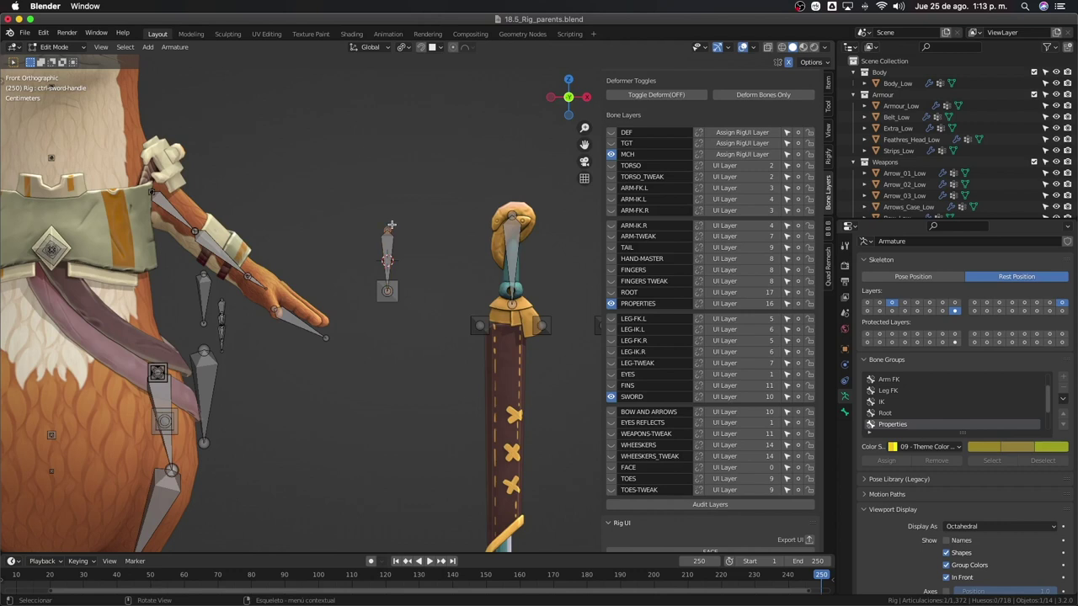
pyautogui.hotkey('shift', 's')
# Snap mch-sword-parent-snap onto the 3D cursor and switch the rig to Pose Mode
pyautogui.click(397, 301)
pyautogui.click(503, 257)
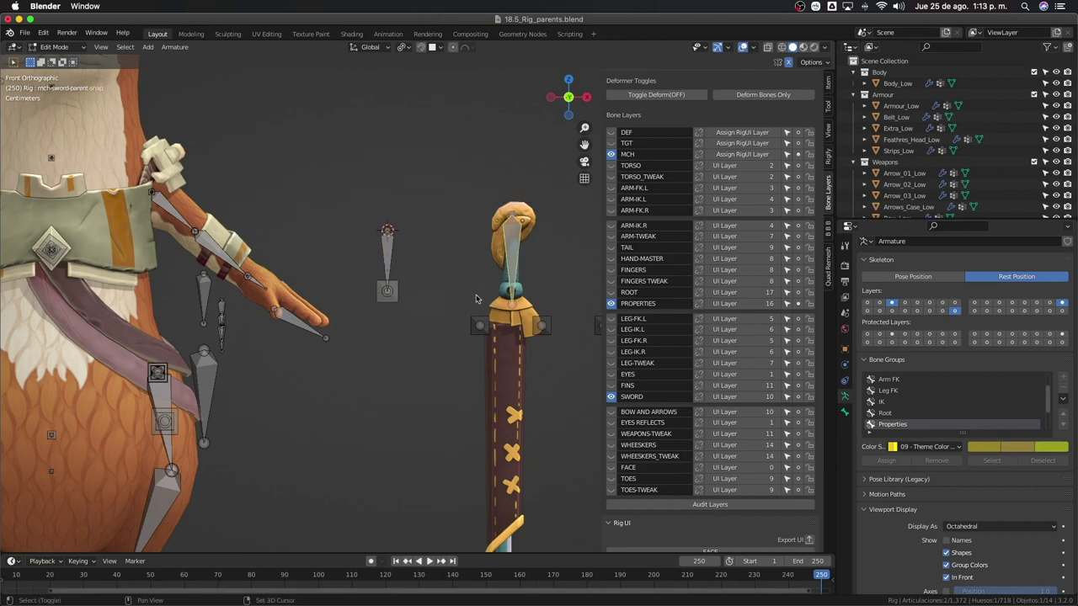
pyautogui.hotkey('shift', 's')
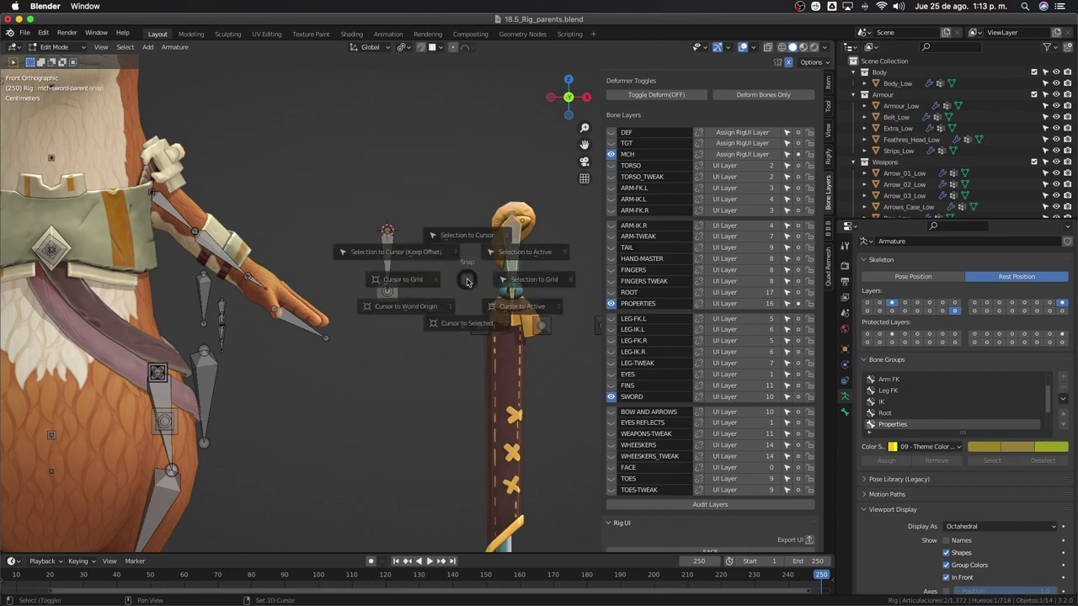
pyautogui.click(471, 232)
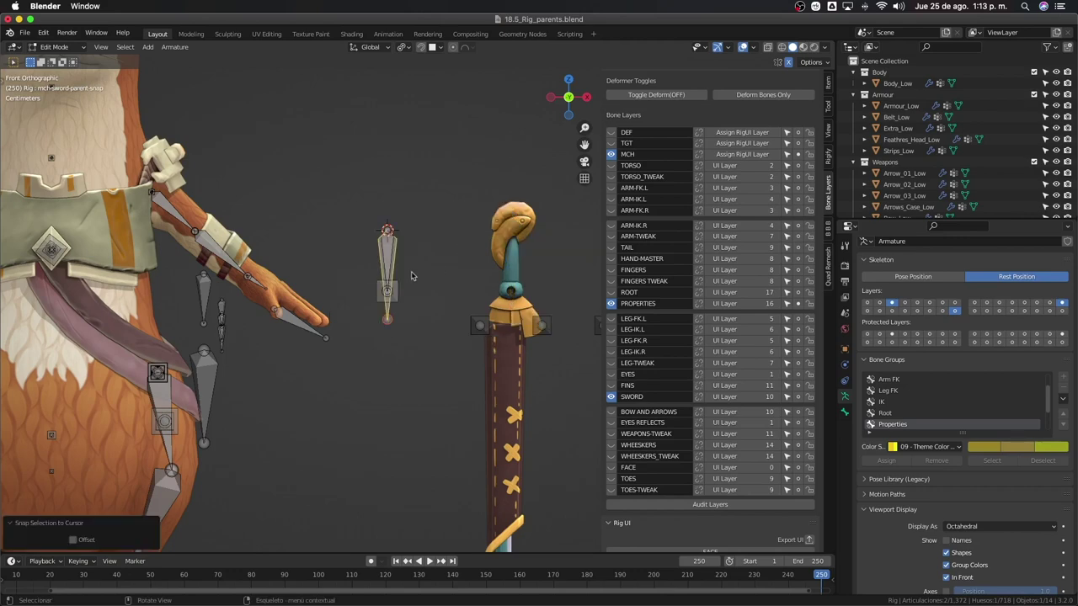
pyautogui.moveTo(412, 276)
pyautogui.mouseDown(button='middle')
pyautogui.moveTo(407, 293)
pyautogui.moveTo(425, 311)
pyautogui.mouseUp(button='middle')
pyautogui.hotkey('ctrl', 'Tab')
pyautogui.press('r')
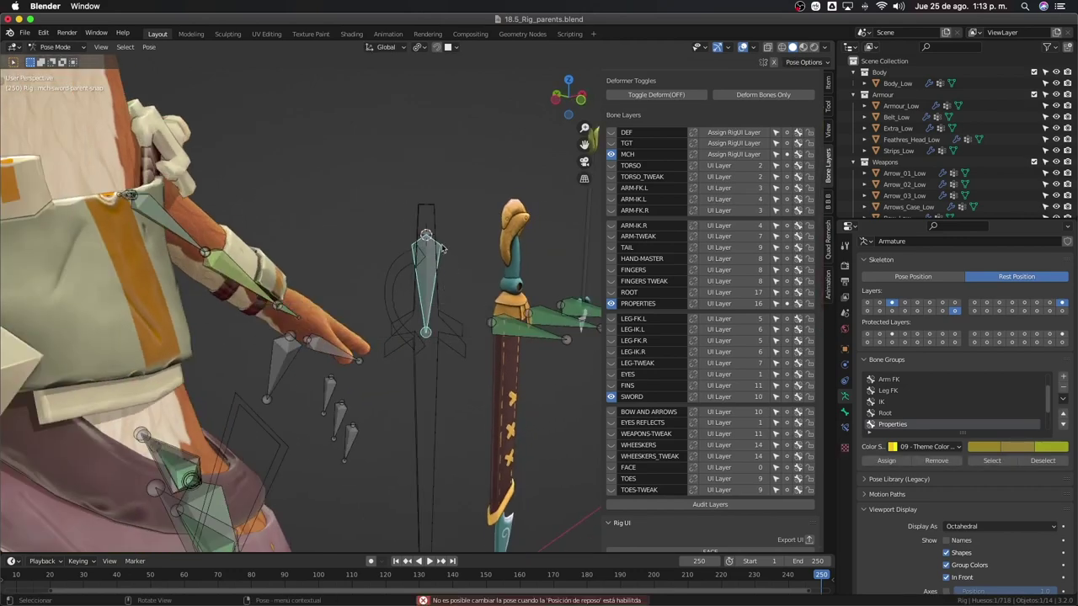
# Switch the rig to Pose Position and test-rotate the sword handle, then cancel
pyautogui.moveTo(441, 246); pyautogui.dragTo(423, 229, button='middle')
pyautogui.click(422, 229)
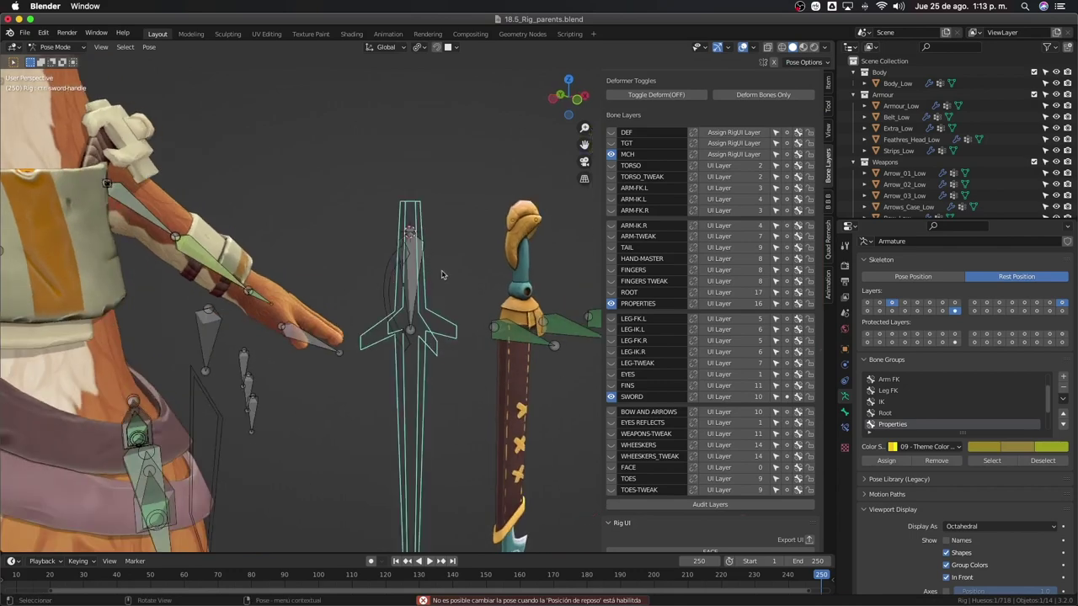
pyautogui.moveTo(441, 275); pyautogui.dragTo(438, 279, button='middle')
pyautogui.click(898, 274)
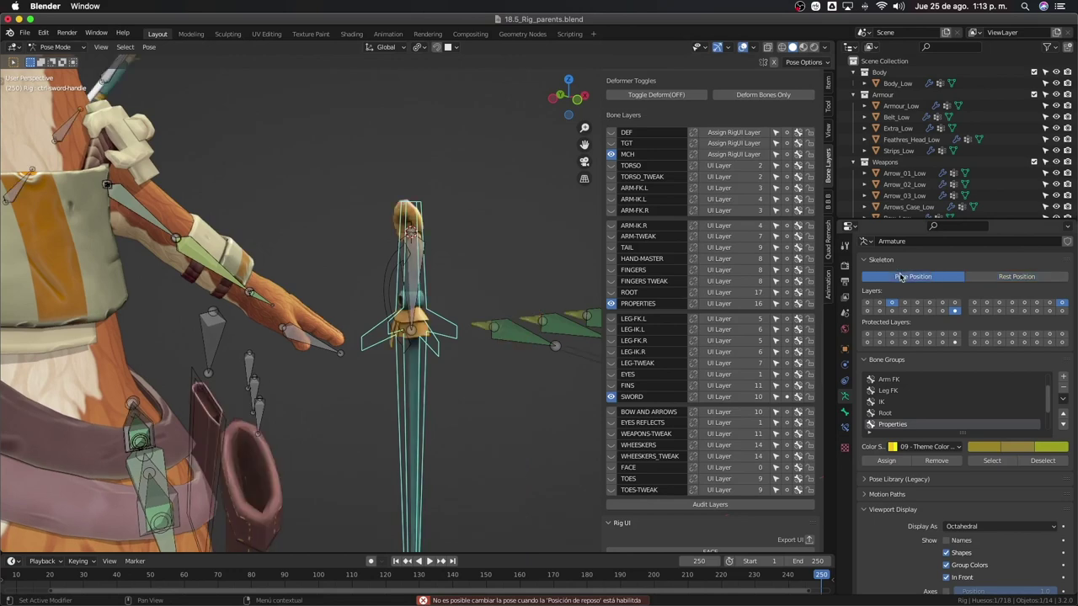
pyautogui.press('r')
pyautogui.press('r')
pyautogui.press('Escape')
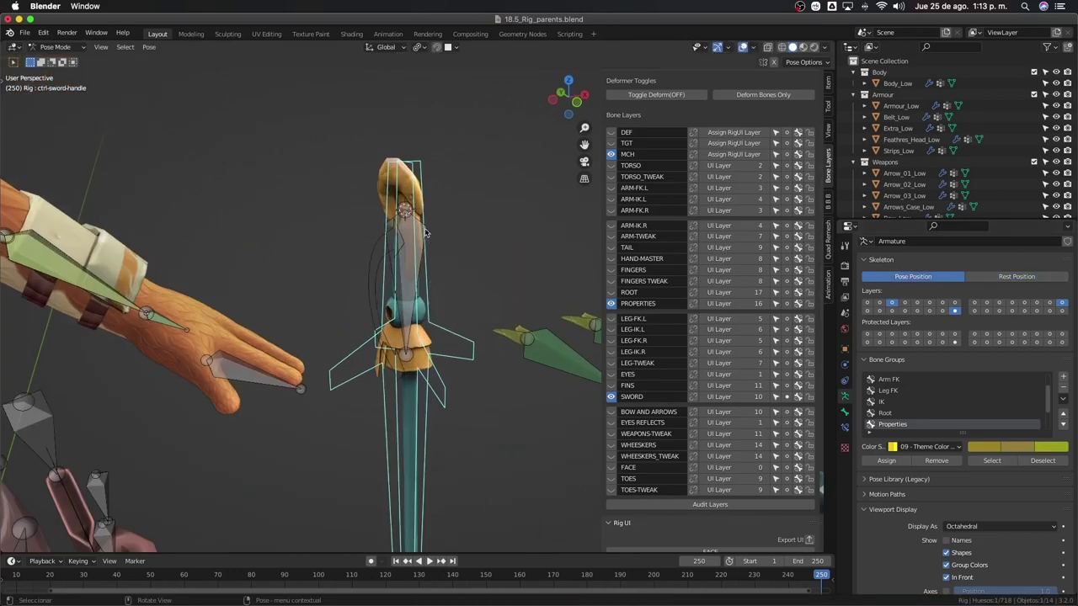
# In Edit Mode, show the ROOT bone layer and add the root bone to the snap bone selection
pyautogui.click(427, 233)
pyautogui.moveTo(425, 237); pyautogui.dragTo(413, 259, button='middle')
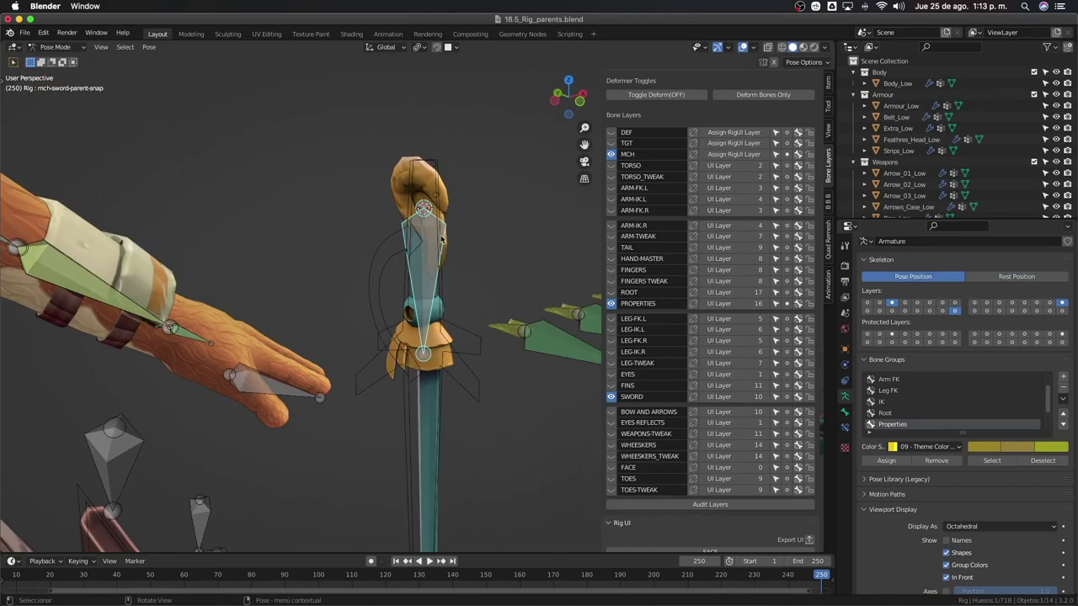
pyautogui.press('Tab')
pyautogui.scroll(-2, 426, 341)
pyautogui.scroll(-2, 427, 341)
pyautogui.scroll(-3, 426, 341)
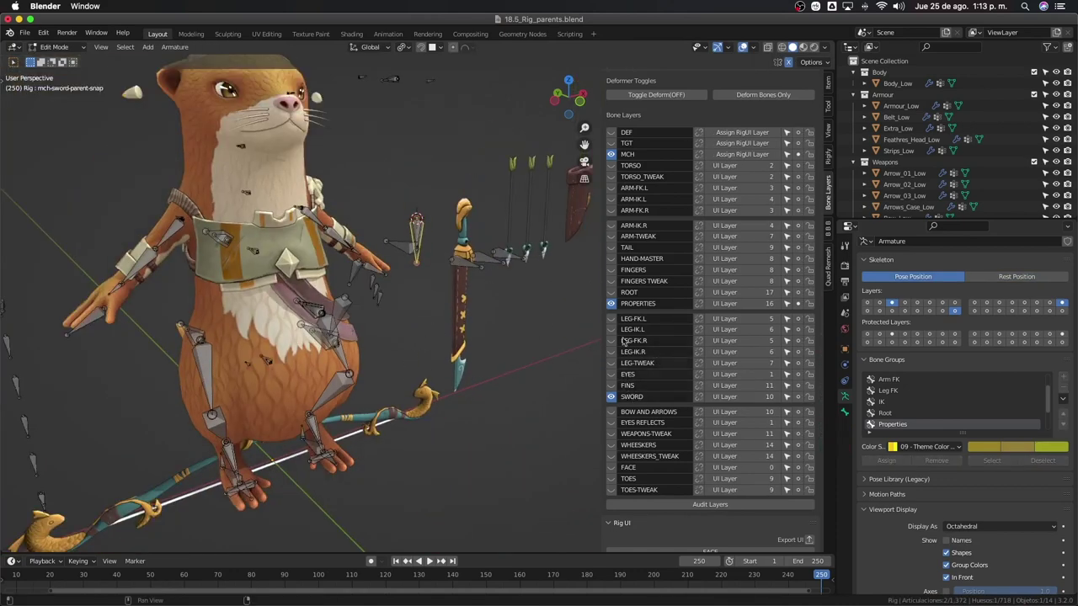
pyautogui.click(611, 292)
pyautogui.moveTo(438, 303); pyautogui.dragTo(252, 370, button='middle')
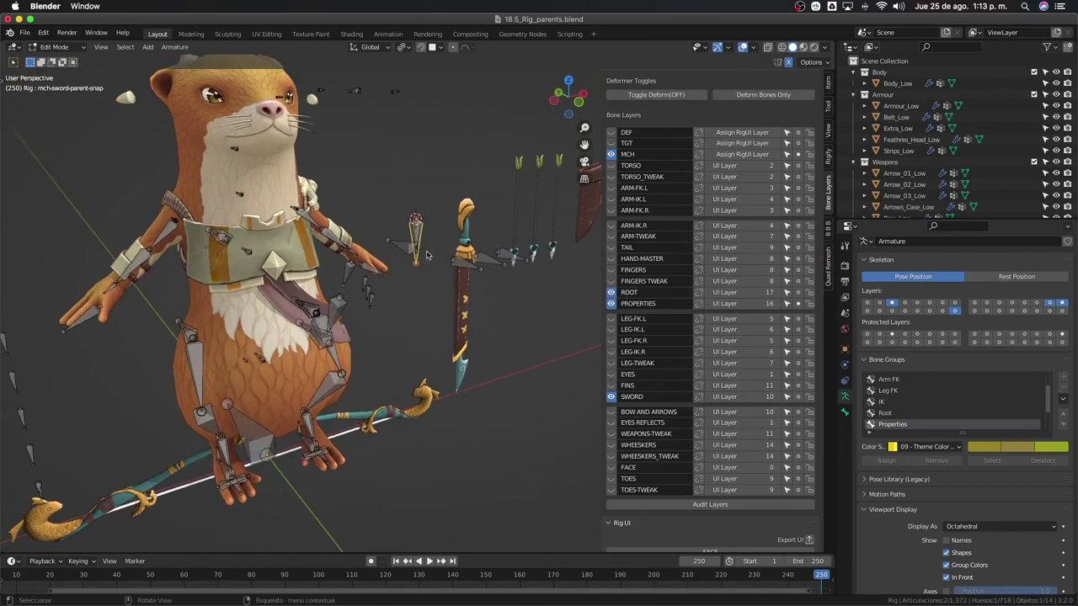
pyautogui.click(266, 423)
pyautogui.scroll(4, 359, 309)
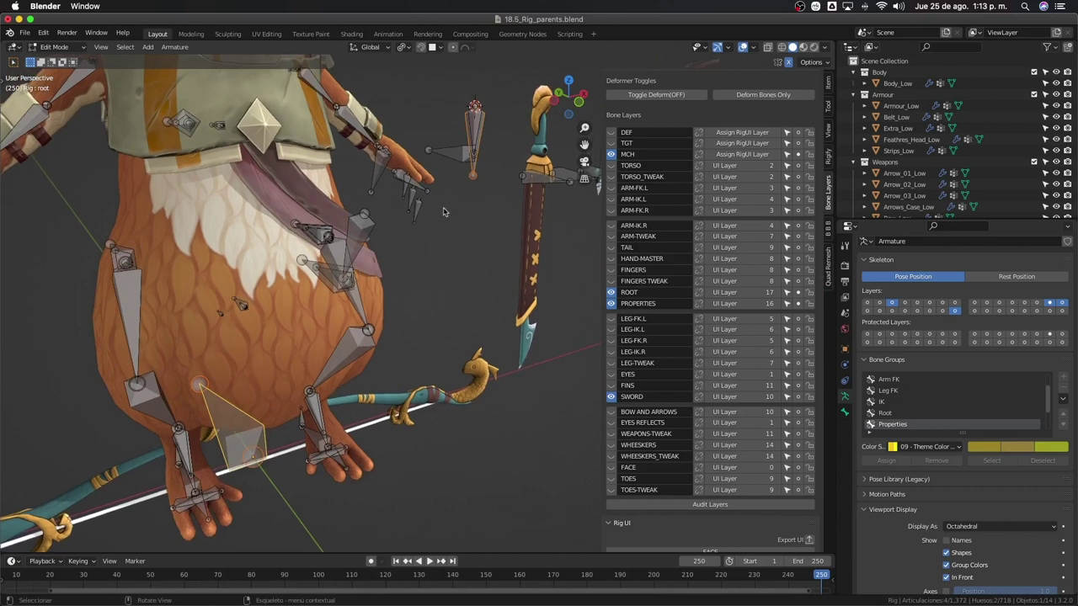
# Parent mch-sword-parent-snap to the root bone with Keep Offset, then return to Pose Mode
pyautogui.hotkey('ctrl', 'p')
pyautogui.click(217, 465)
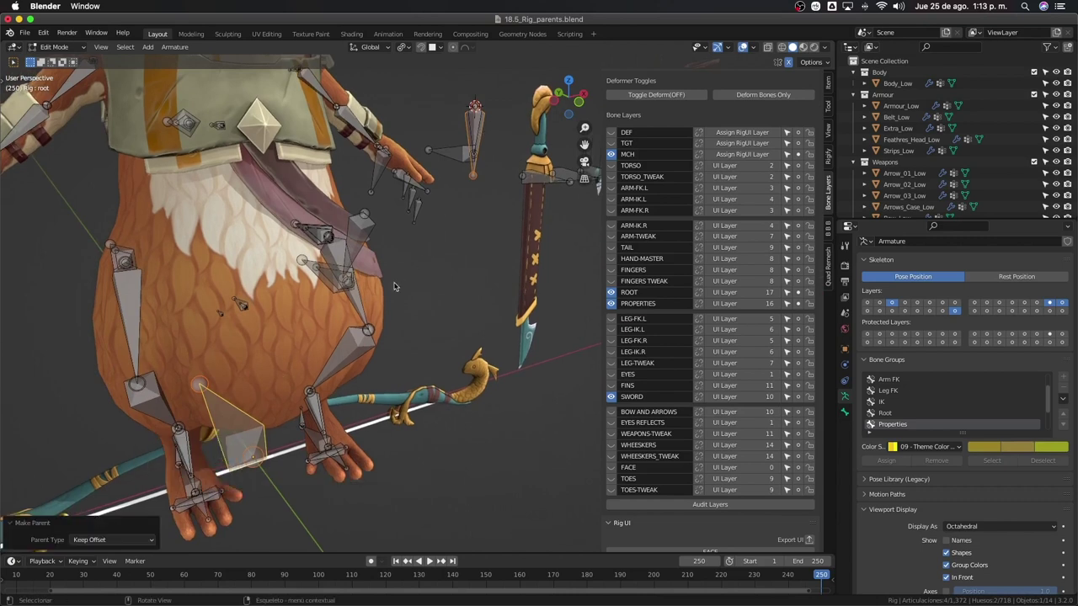
pyautogui.click(480, 137)
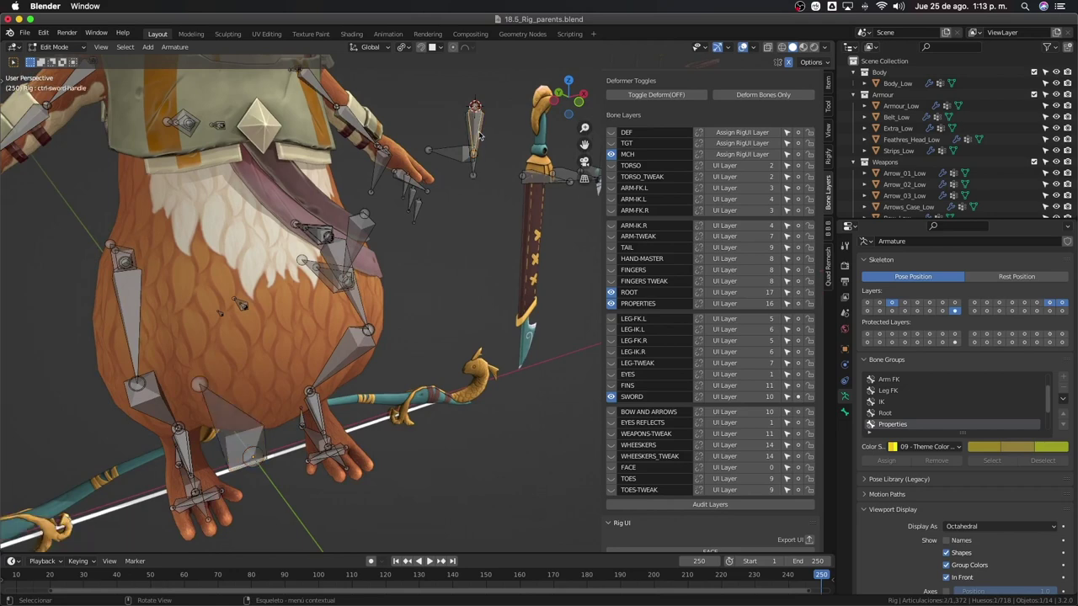
pyautogui.moveTo(480, 137); pyautogui.dragTo(84, 132, button='middle')
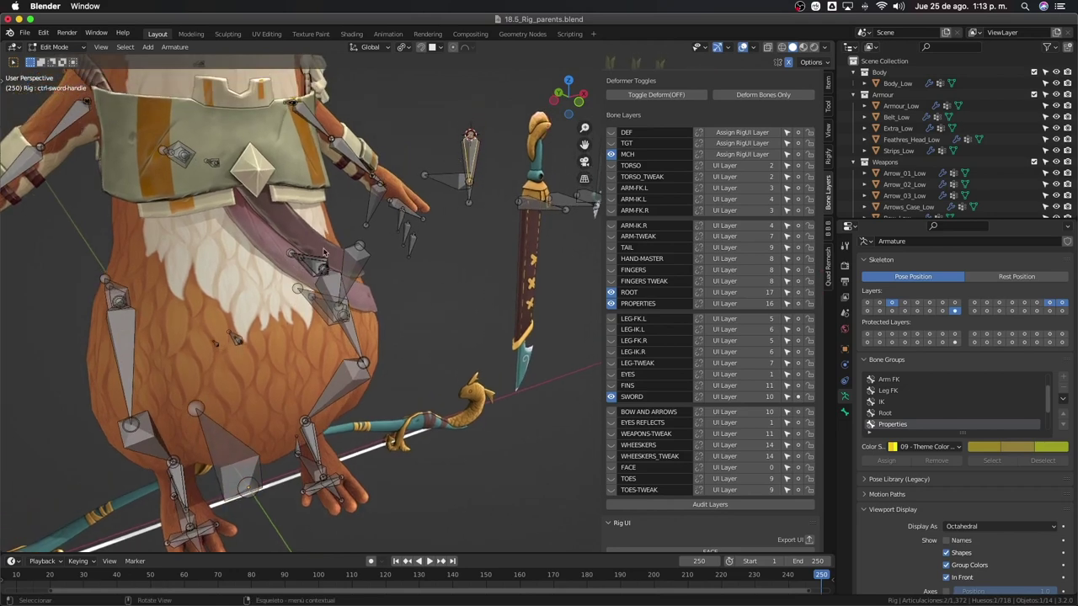
pyautogui.hotkey('ctrl', 'Tab')
pyautogui.moveTo(405, 179); pyautogui.dragTo(472, 180, button='middle')
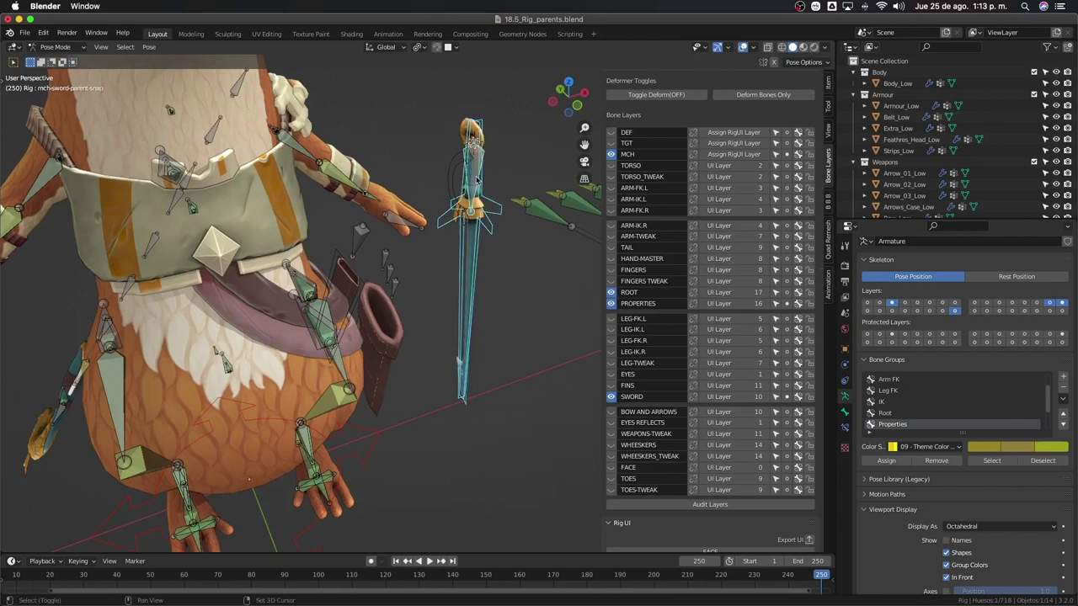
# Redo the Keep Offset parenting of mch-sword-parent-snap in Edit Mode and return to Pose Mode
pyautogui.hotkey('ctrl', 'Tab')
pyautogui.click(477, 176)
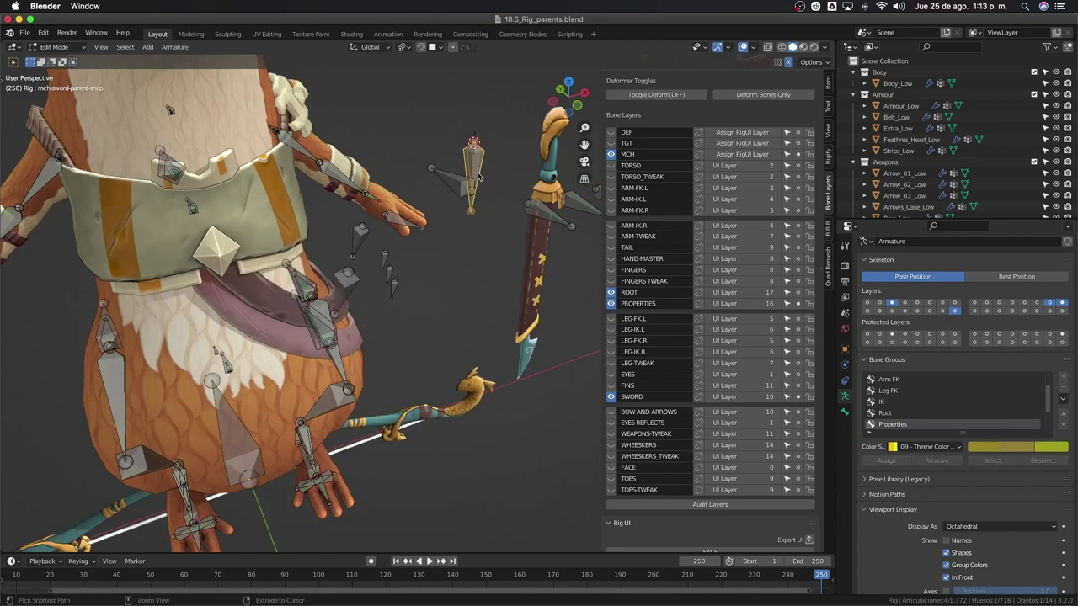
pyautogui.hotkey('ctrl', 'p')
pyautogui.click(476, 175)
pyautogui.hotkey('ctrl', 'Tab')
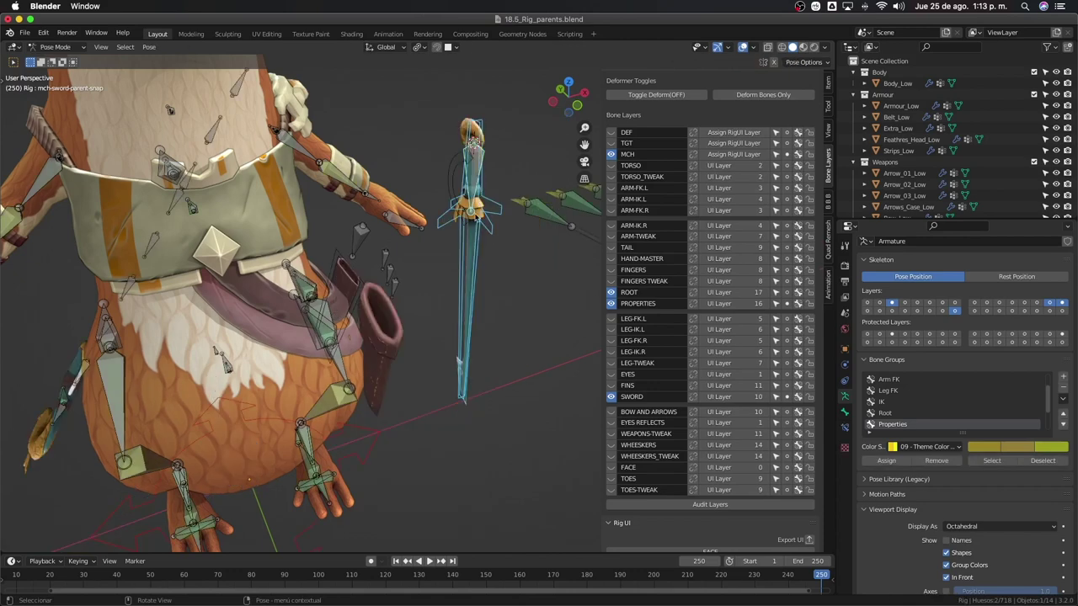
# Test-move the sword handle and the snap bone, cancelling each move
pyautogui.click(477, 254)
pyautogui.press('g')
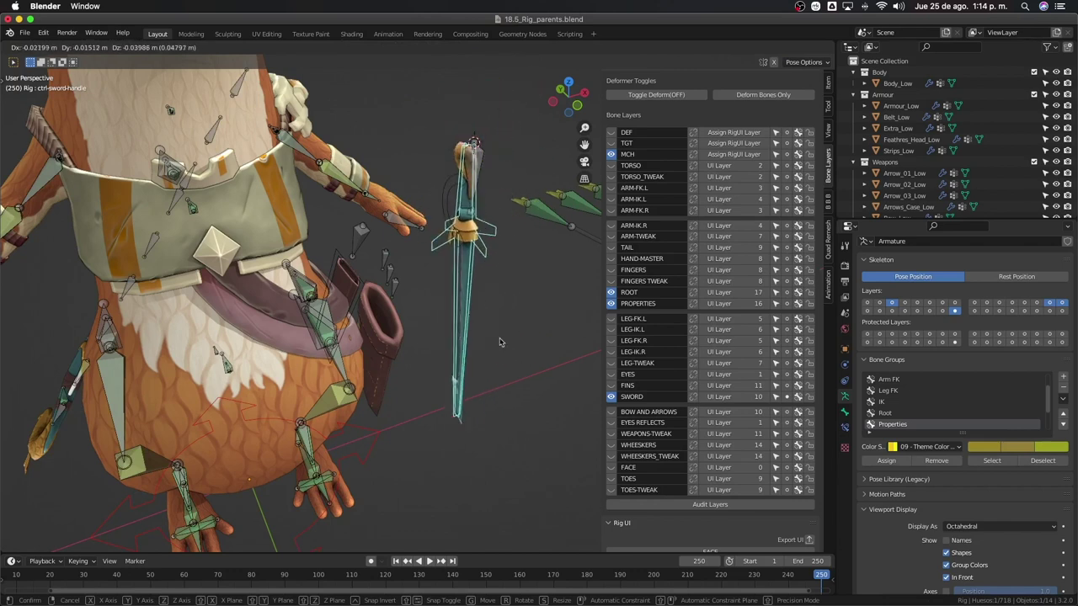
pyautogui.rightClick(473, 309)
pyautogui.click(474, 183)
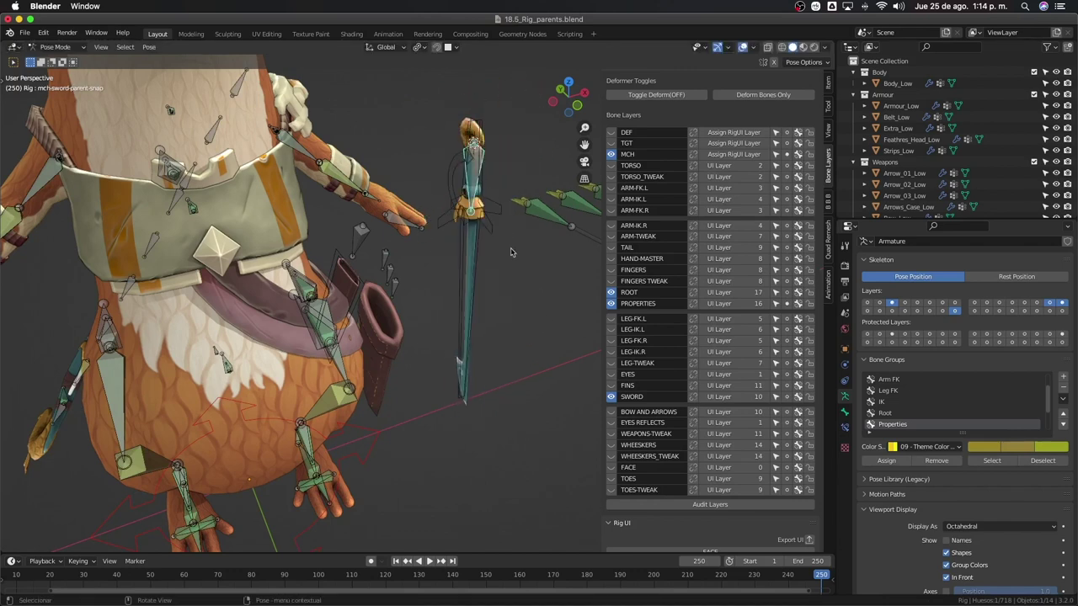
pyautogui.press('g')
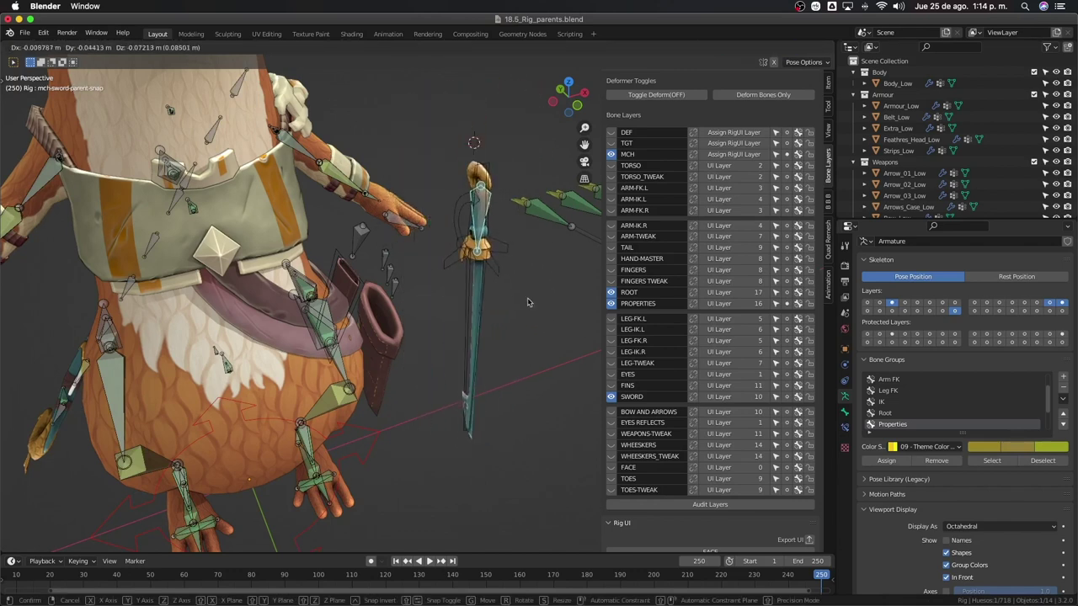
pyautogui.rightClick(502, 259)
# Rotate the sword bones from the right-side view, then enter Edit Mode
pyautogui.moveTo(502, 259); pyautogui.dragTo(500, 264, button='middle')
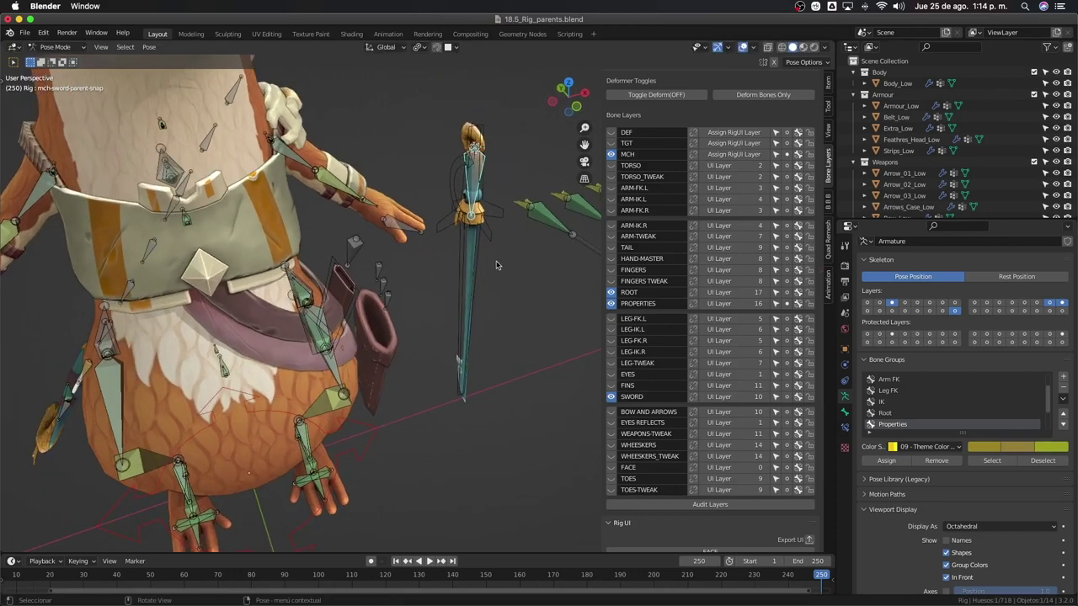
pyautogui.press('KP_3')
pyautogui.scroll(3, 532, 227)
pyautogui.press('r')
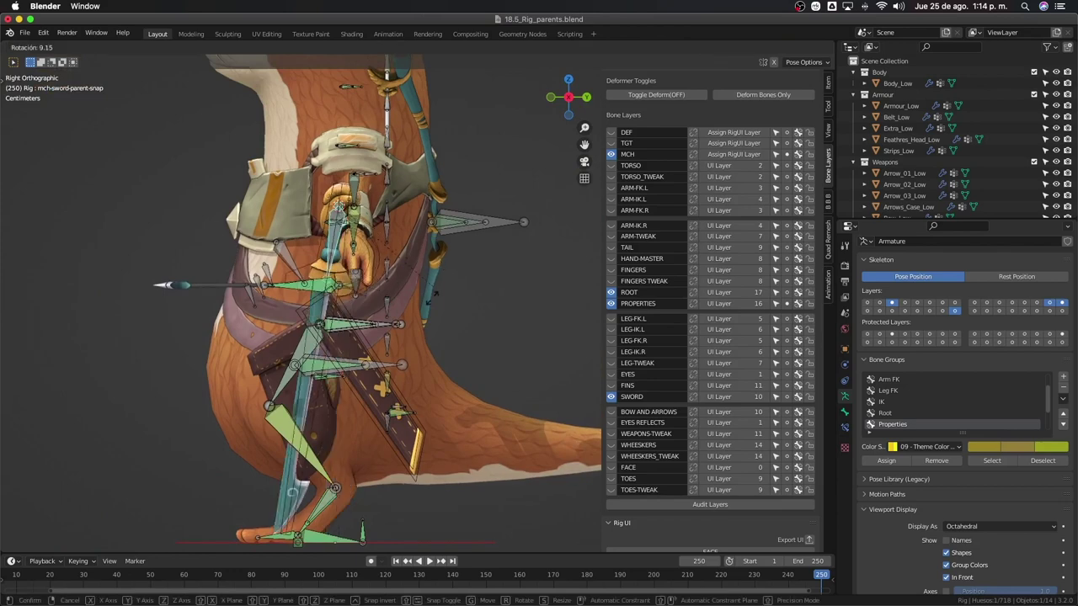
pyautogui.click(248, 335)
pyautogui.moveTo(248, 334)
pyautogui.mouseDown(button='middle')
pyautogui.moveTo(403, 272)
pyautogui.moveTo(399, 309)
pyautogui.mouseUp(button='middle')
pyautogui.press('Tab')
# Try duplicating the left-hand snap bone and rotating it 90°, then undo the duplicate
pyautogui.scroll(2, 382, 283)
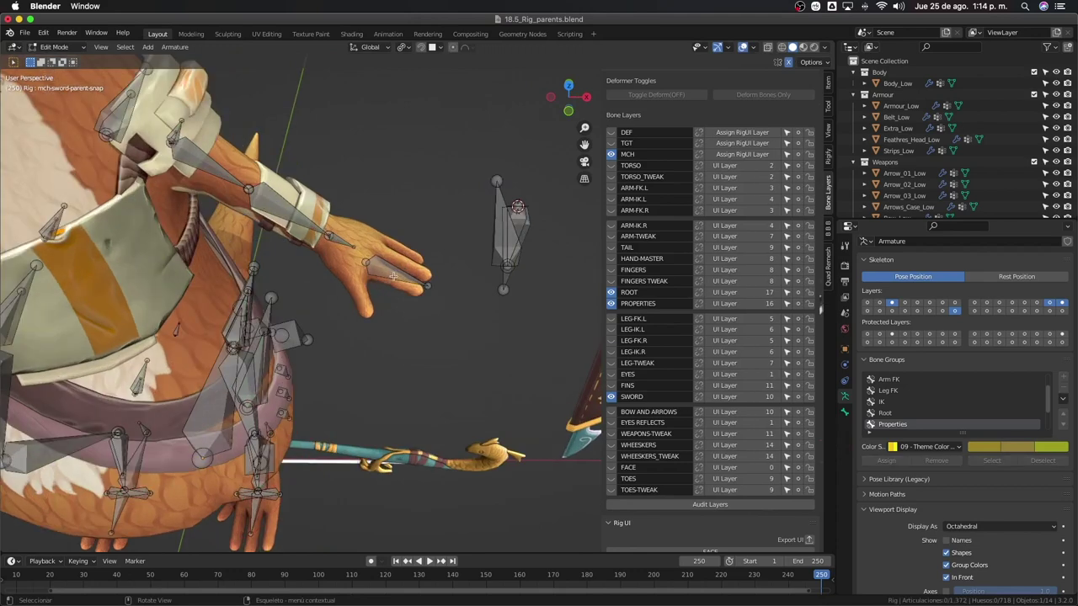
pyautogui.click(394, 281)
pyautogui.moveTo(403, 321)
pyautogui.mouseDown(button='middle')
pyautogui.moveTo(423, 336)
pyautogui.moveTo(420, 288)
pyautogui.mouseUp(button='middle')
pyautogui.hotkey('shift', 'd')
pyautogui.rightClick(420, 288)
pyautogui.press('KP_7')
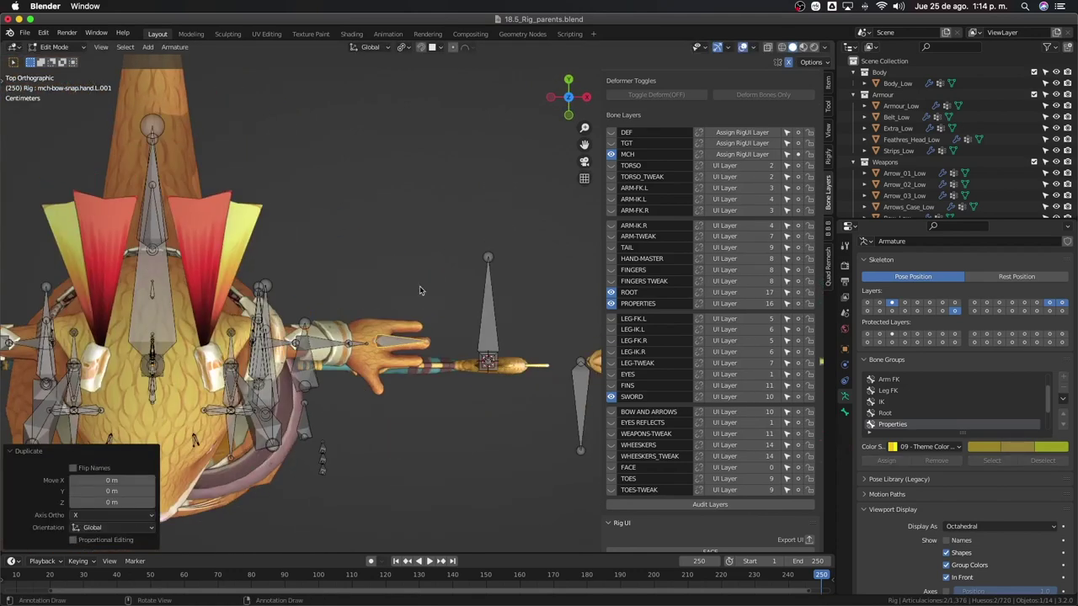
pyautogui.write('r9')
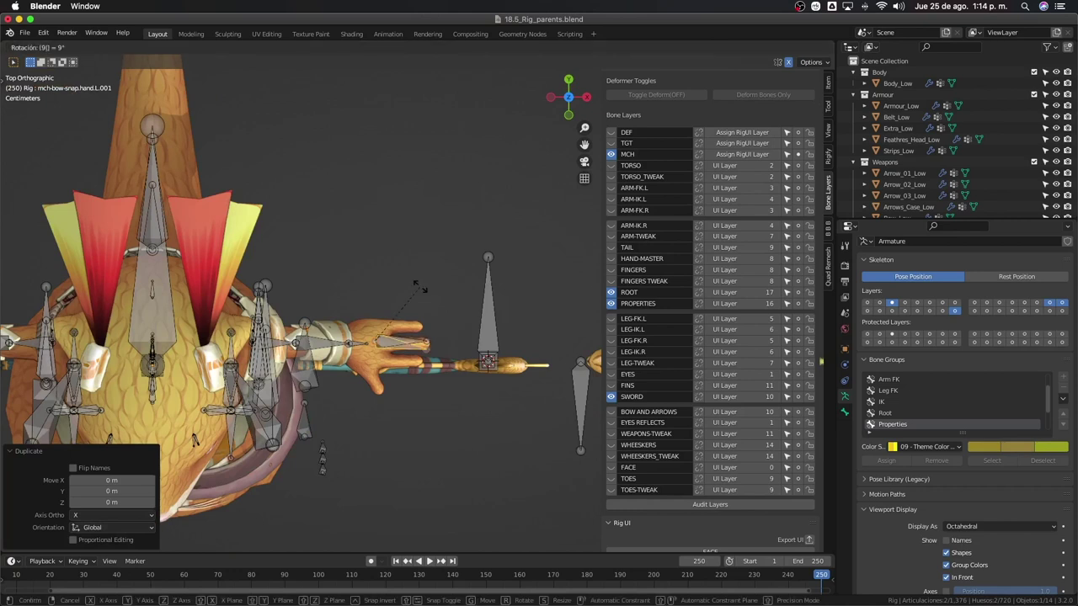
pyautogui.write('0')
pyautogui.rightClick(420, 288)
pyautogui.hotkey('ctrl', 'z')
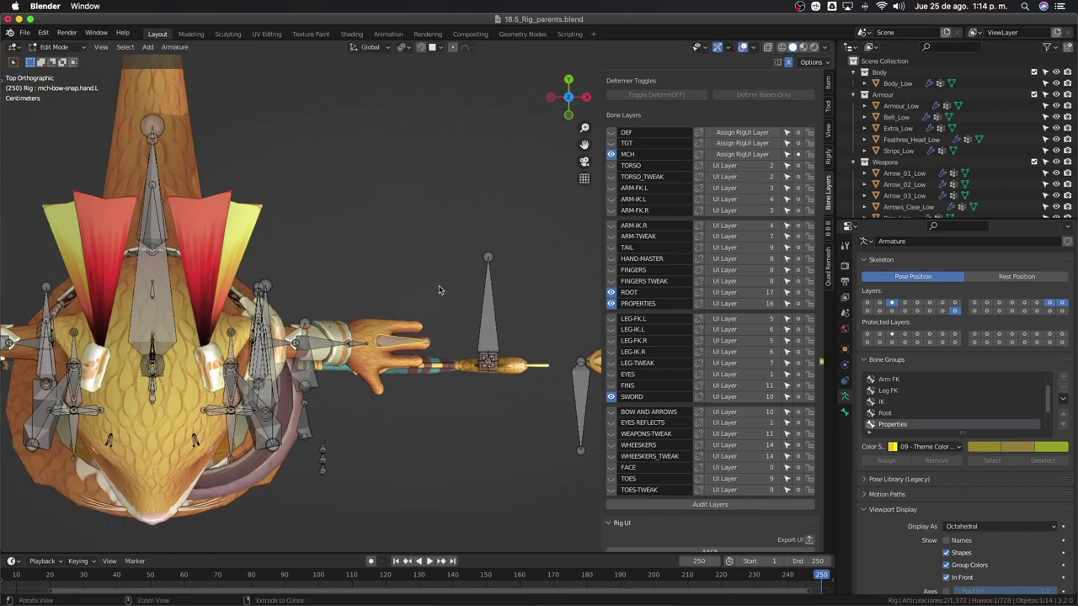
pyautogui.scroll(-2, 411, 337)
# Add a new bone and rotate it 90° around X
pyautogui.hotkey('shift', 'a')
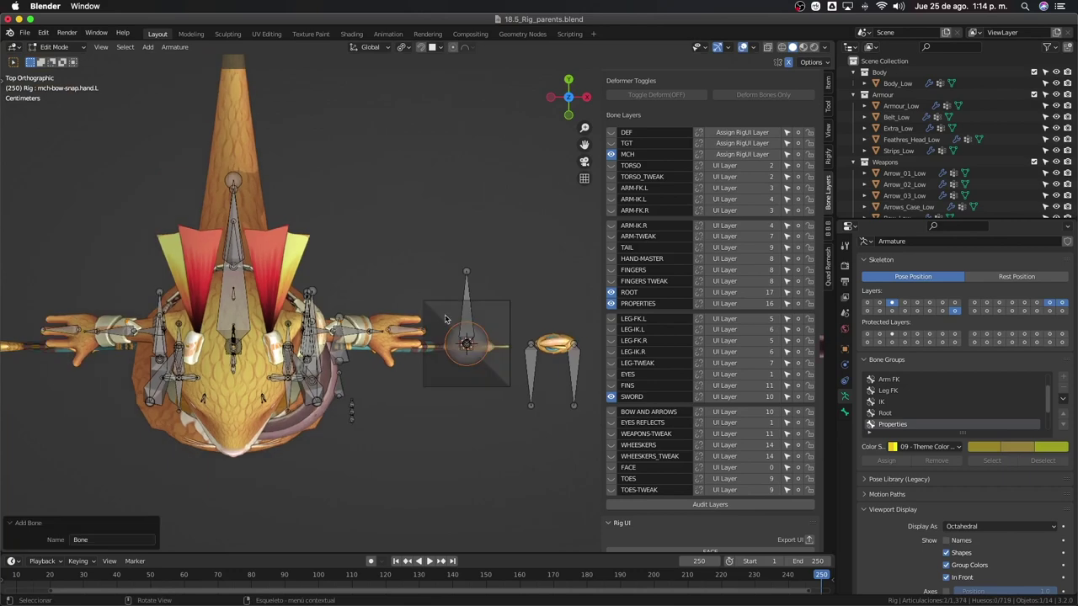
pyautogui.press('KP_3')
pyautogui.write('r')
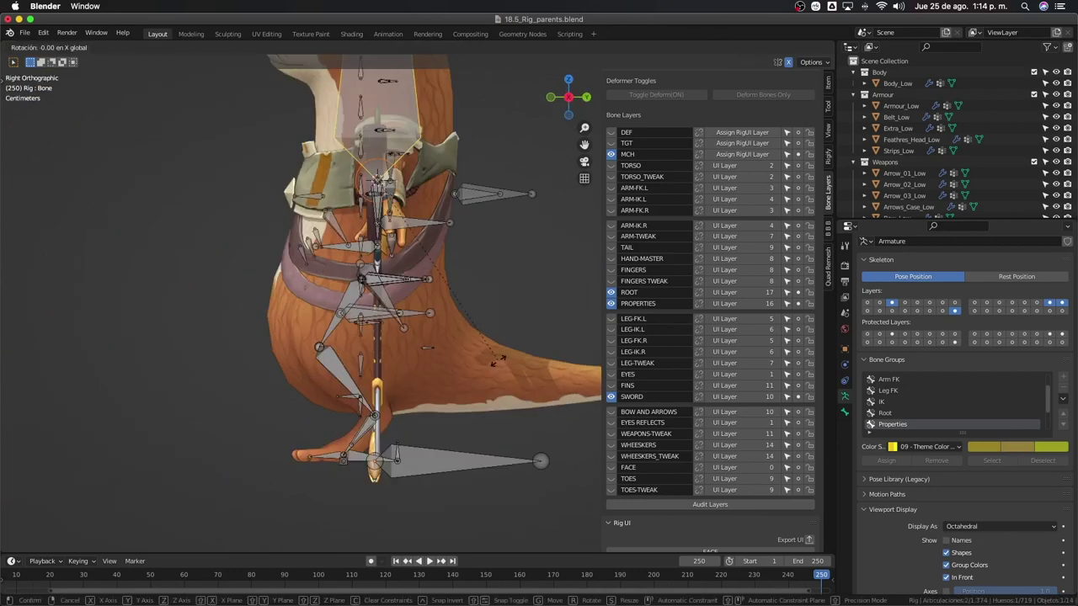
pyautogui.write('x90')
pyautogui.press('Return')
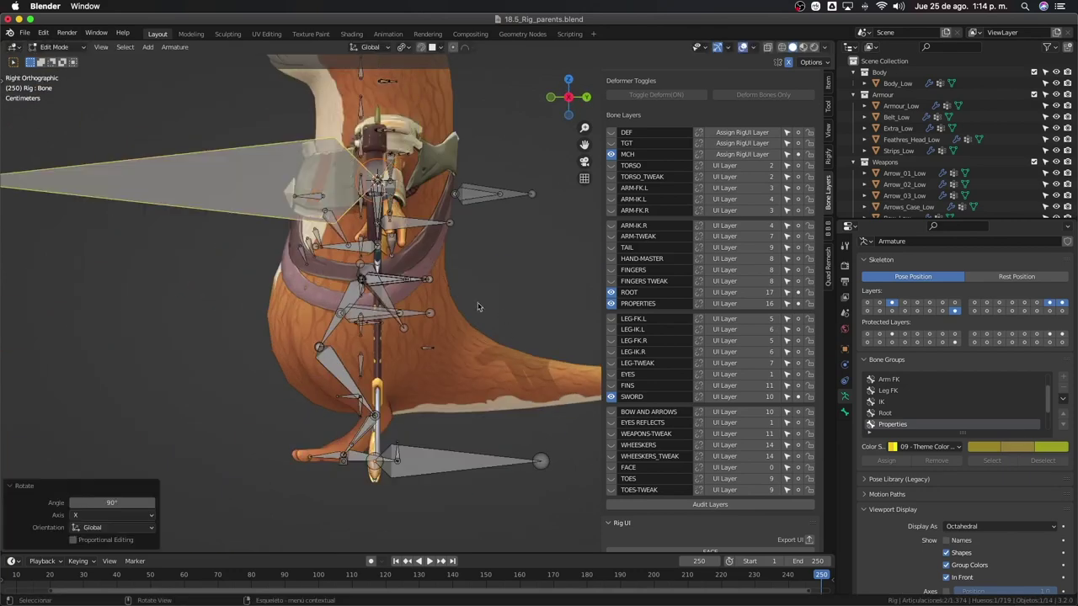
# Scale the new bone down to 0.619
pyautogui.press('s')
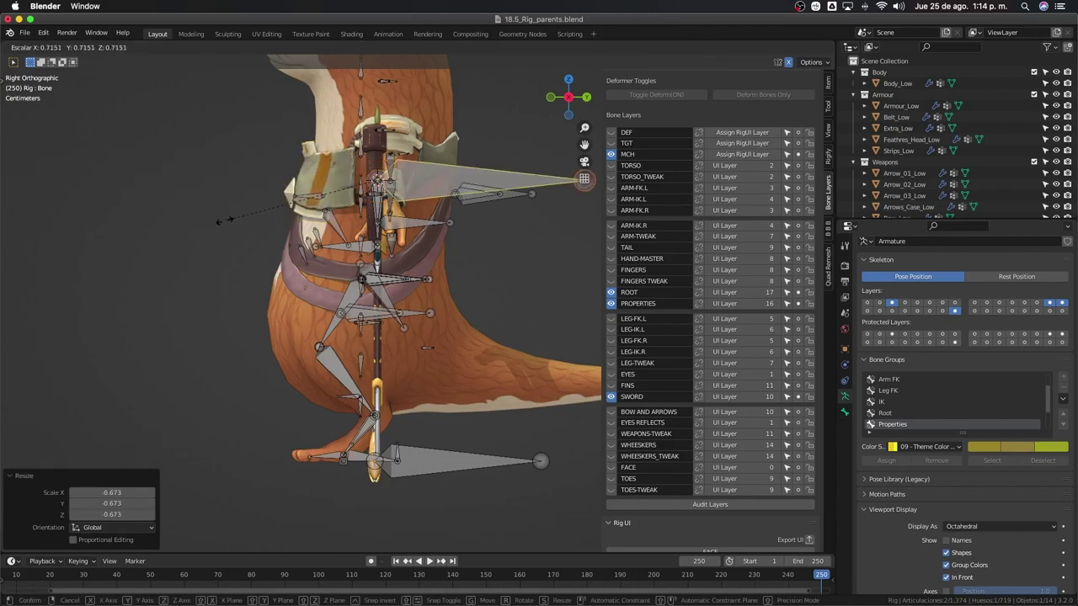
pyautogui.click(191, 225)
pyautogui.scroll(-2, 230, 295)
pyautogui.hotkey('ctrl', 'z')
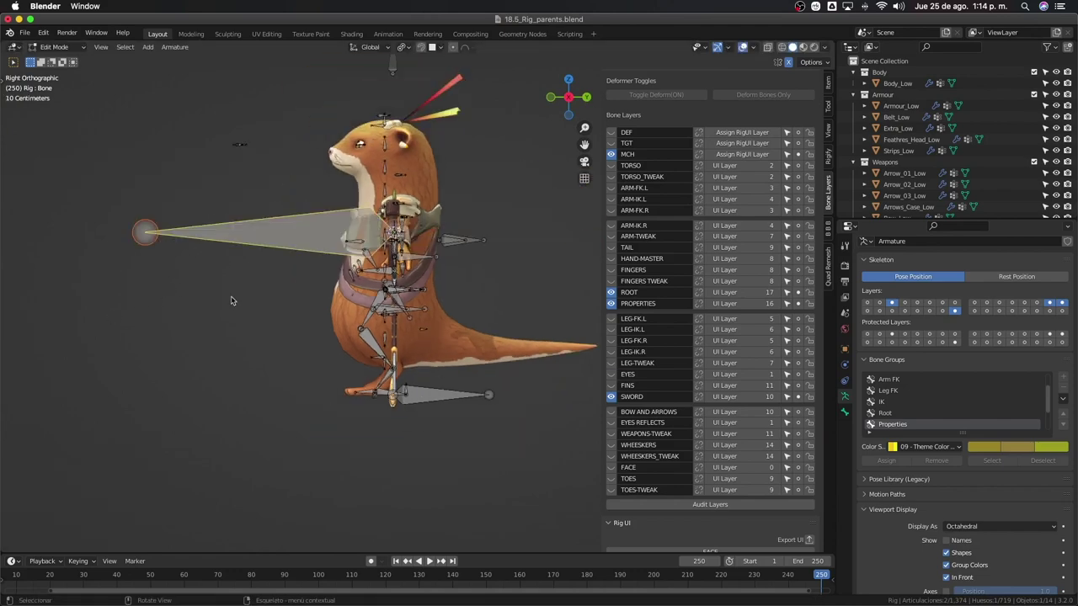
pyautogui.press('s')
pyautogui.click(259, 230)
pyautogui.scroll(3, 184, 309)
pyautogui.press('s')
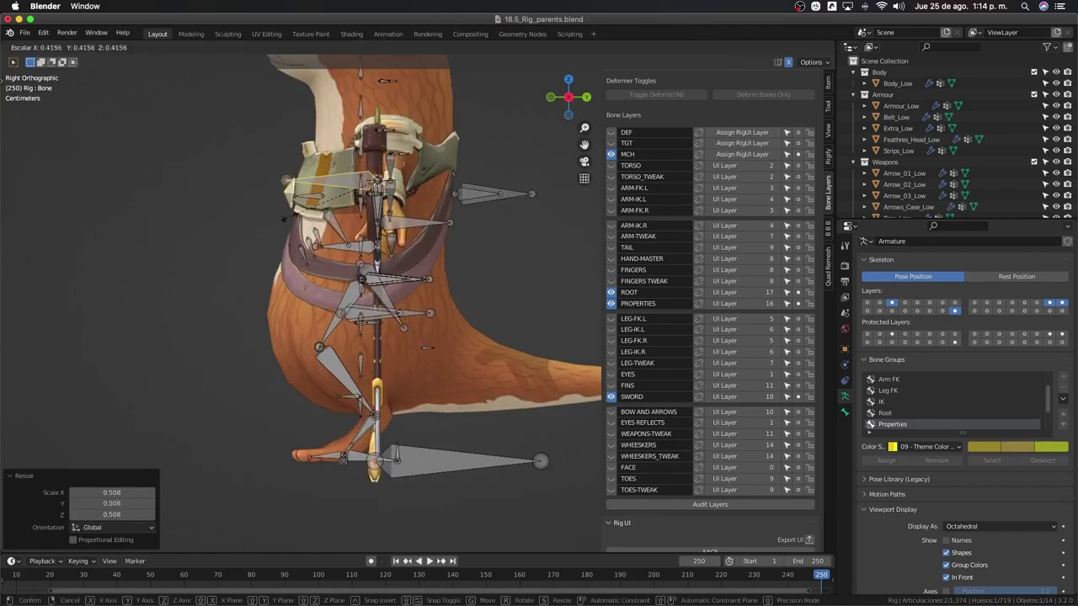
pyautogui.click(250, 245)
# From top view, move the new bone beside the otter's left hand
pyautogui.press('KP_7')
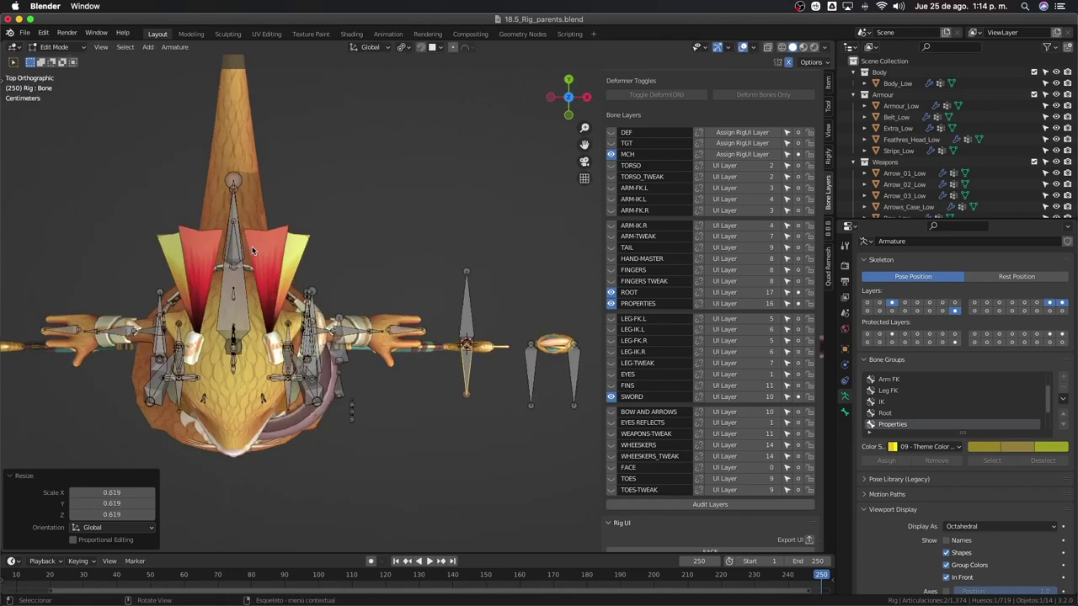
pyautogui.press('g')
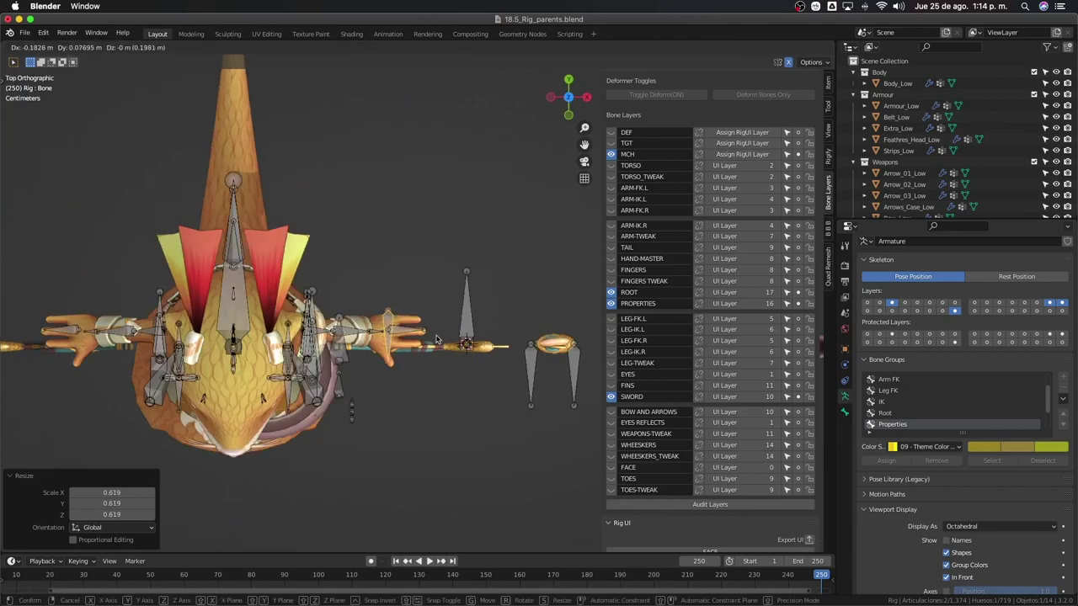
pyautogui.click(438, 336)
pyautogui.press('KP_1')
# Lower the new bone into the left hand and roll it to match the palm
pyautogui.scroll(5, 433, 356)
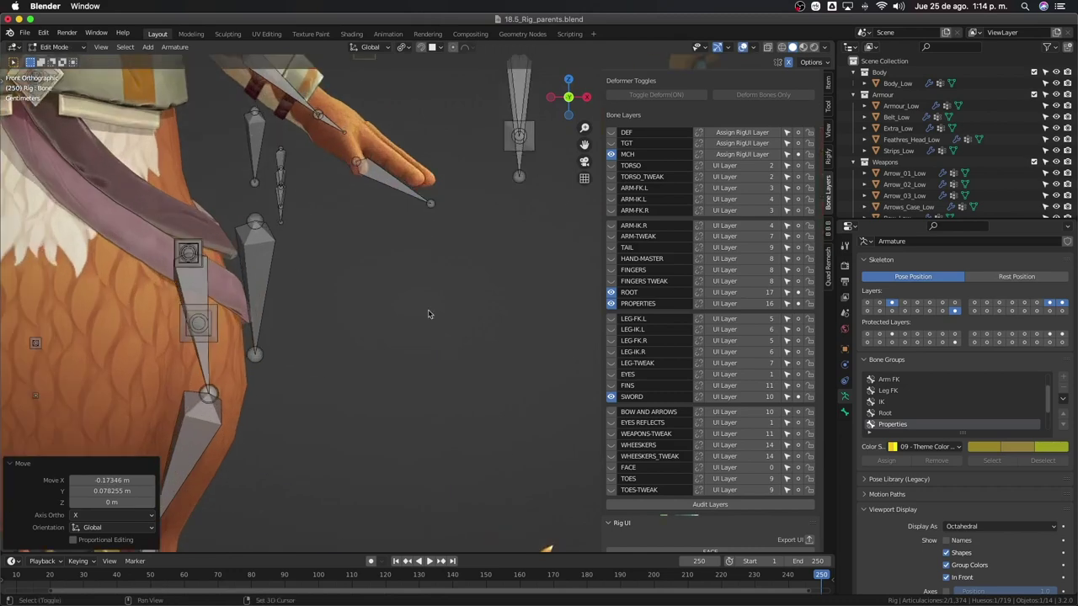
pyautogui.scroll(2, 433, 356)
pyautogui.press('g')
pyautogui.click(454, 355)
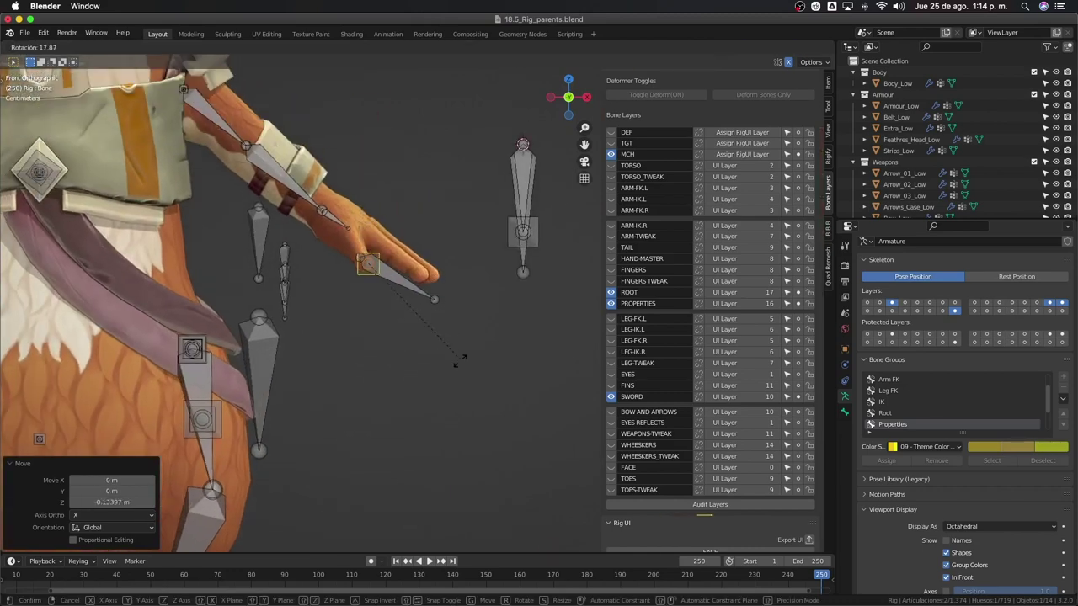
pyautogui.hotkey('ctrl', 'r')
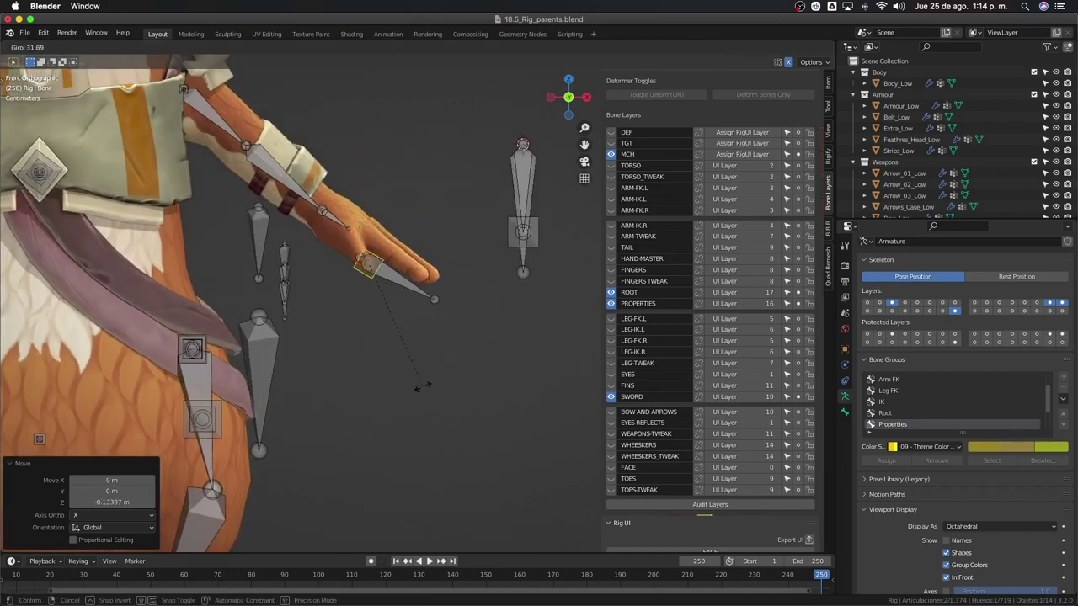
pyautogui.click(432, 378)
# Fine-tune the bone's position and roll so it follows the hand
pyautogui.press('g')
pyautogui.click(433, 379)
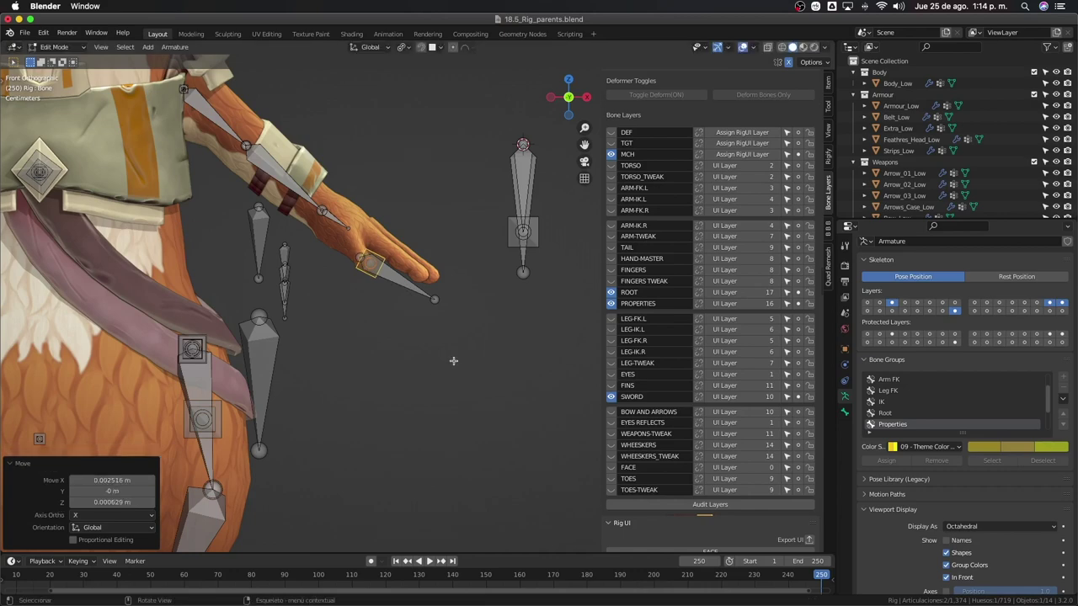
pyautogui.hotkey('ctrl', 'r')
pyautogui.click(454, 364)
pyautogui.press('g')
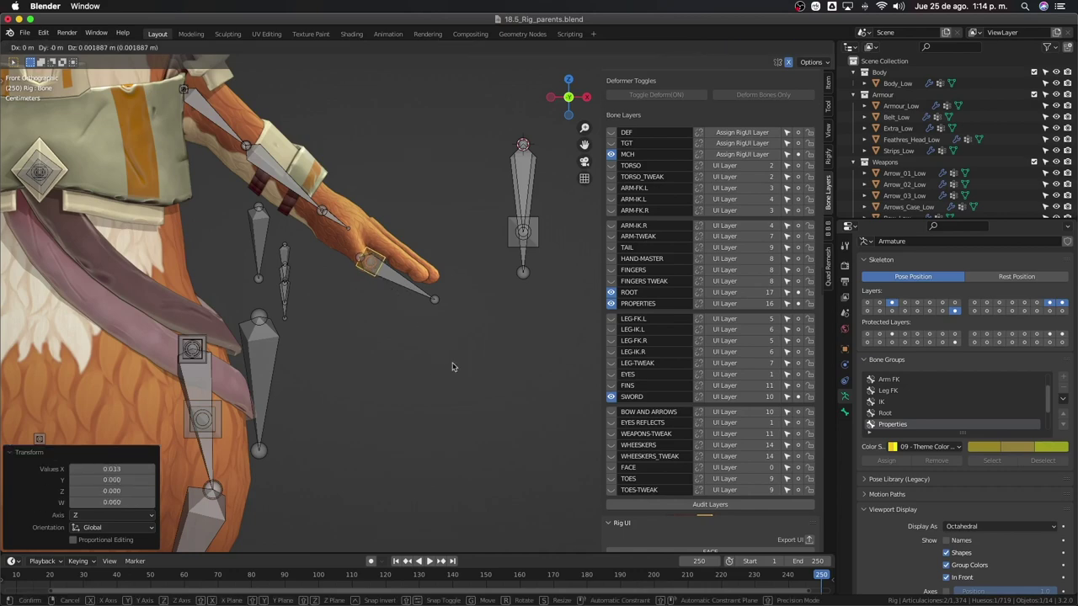
pyautogui.click(452, 366)
pyautogui.moveTo(446, 363)
pyautogui.mouseDown(button='middle')
pyautogui.moveTo(321, 379)
pyautogui.moveTo(452, 369)
pyautogui.mouseUp(button='middle')
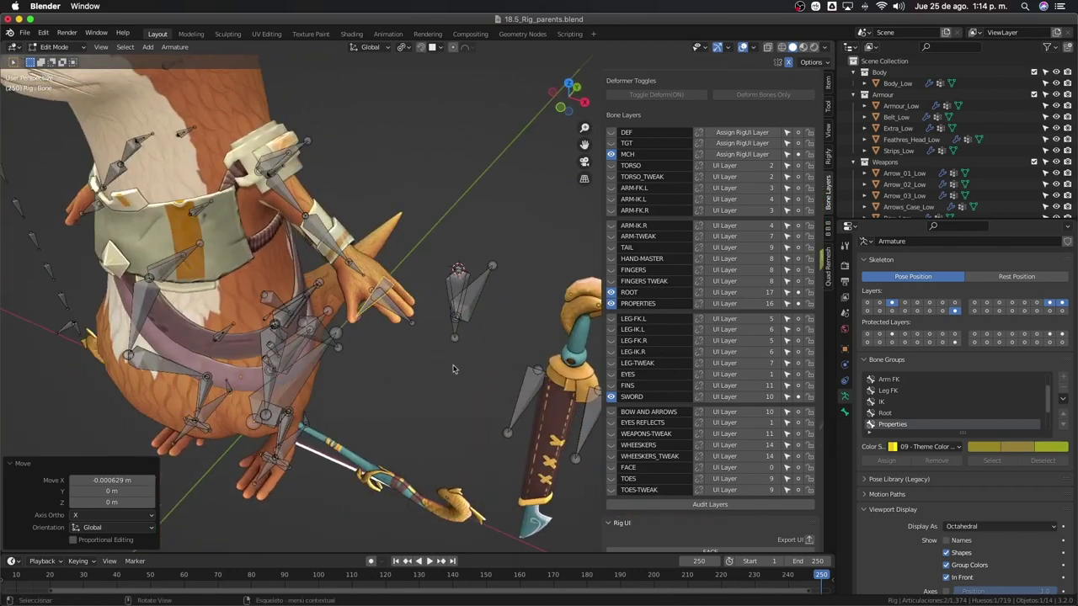
# Turn off Deform for the new bone and copy the mch-sword-parent-snap name
pyautogui.click(845, 413)
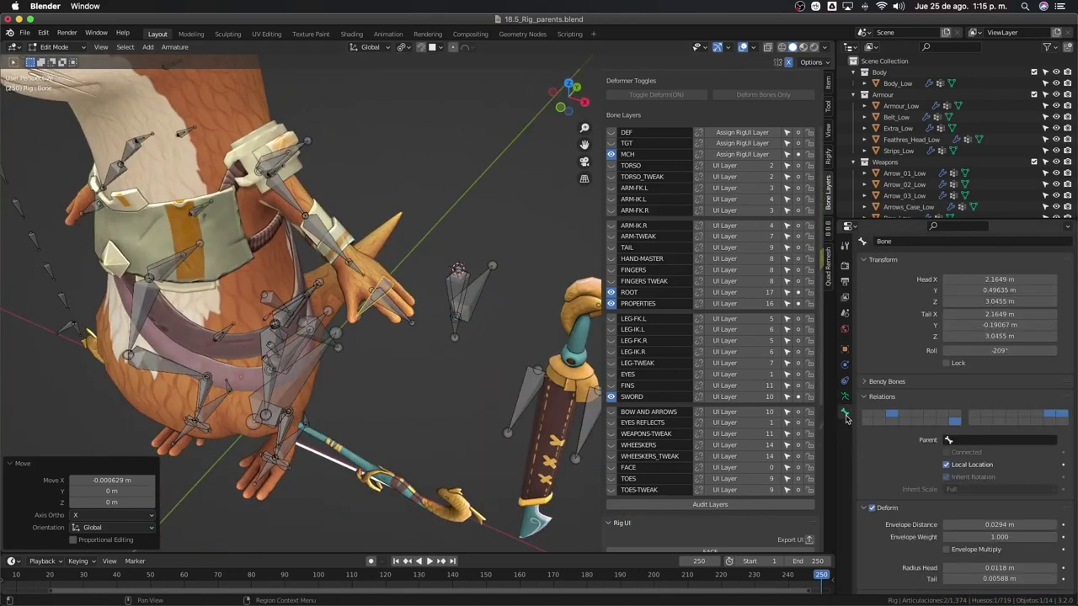
pyautogui.click(871, 509)
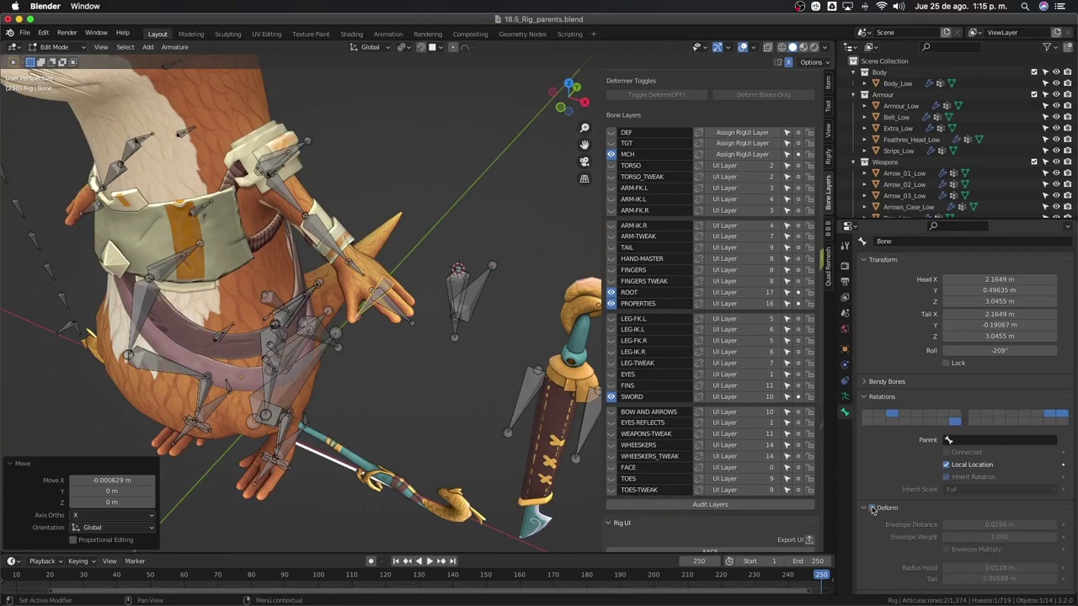
pyautogui.moveTo(396, 278); pyautogui.dragTo(472, 272, button='middle')
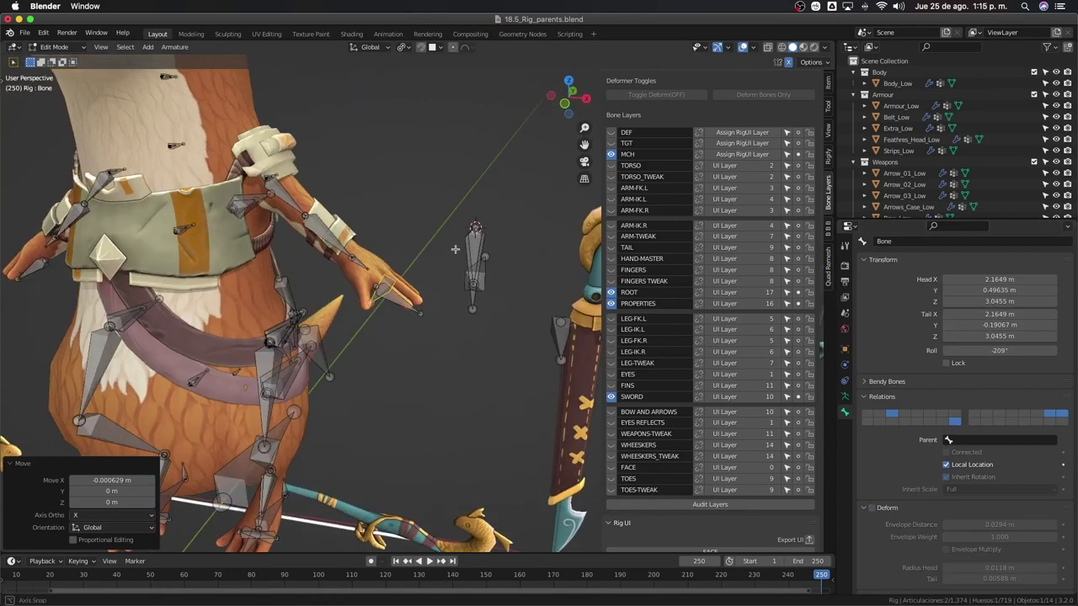
pyautogui.click(473, 272)
pyautogui.click(973, 241)
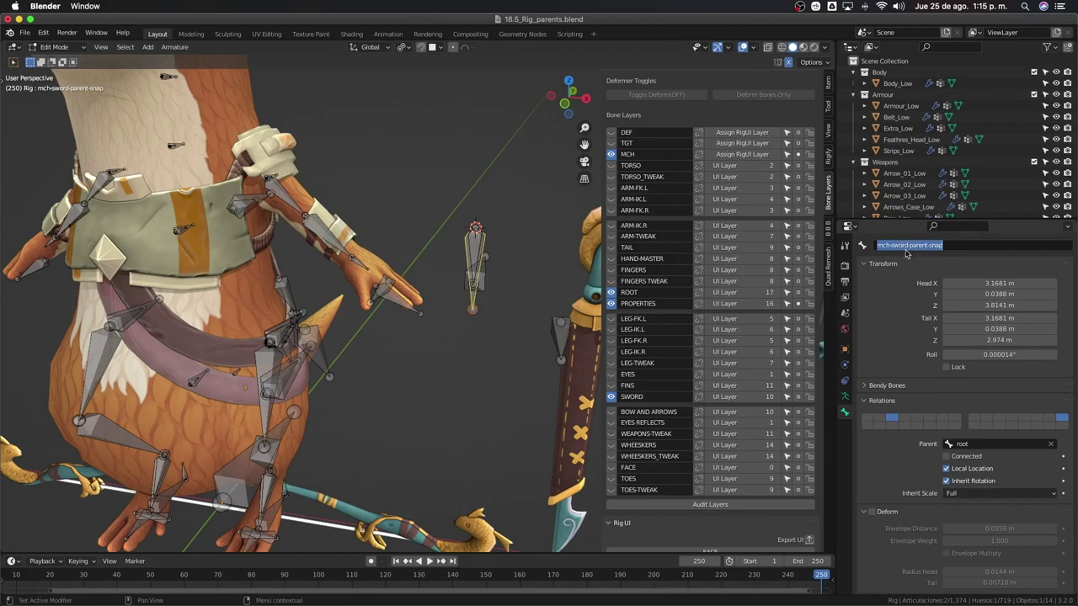
# Rename the new hand bone to mch-sword-parent-snap-hand.L
pyautogui.click(373, 298)
pyautogui.click(373, 298)
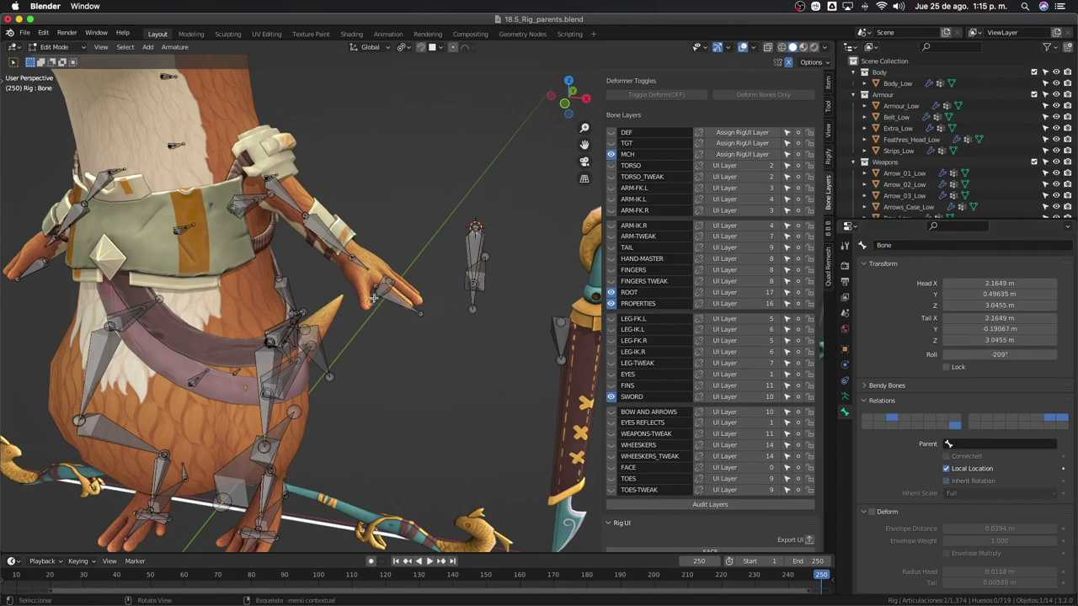
pyautogui.moveTo(377, 302); pyautogui.dragTo(396, 295, button='middle')
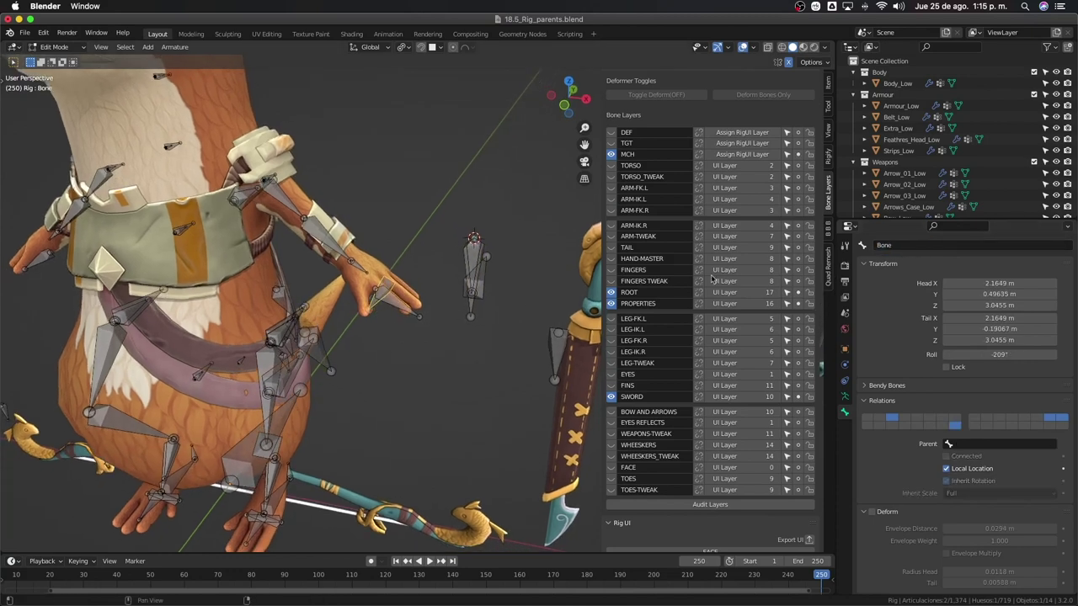
pyautogui.click(918, 243)
pyautogui.write('mch-sword-parent-snap')
pyautogui.write('.L')
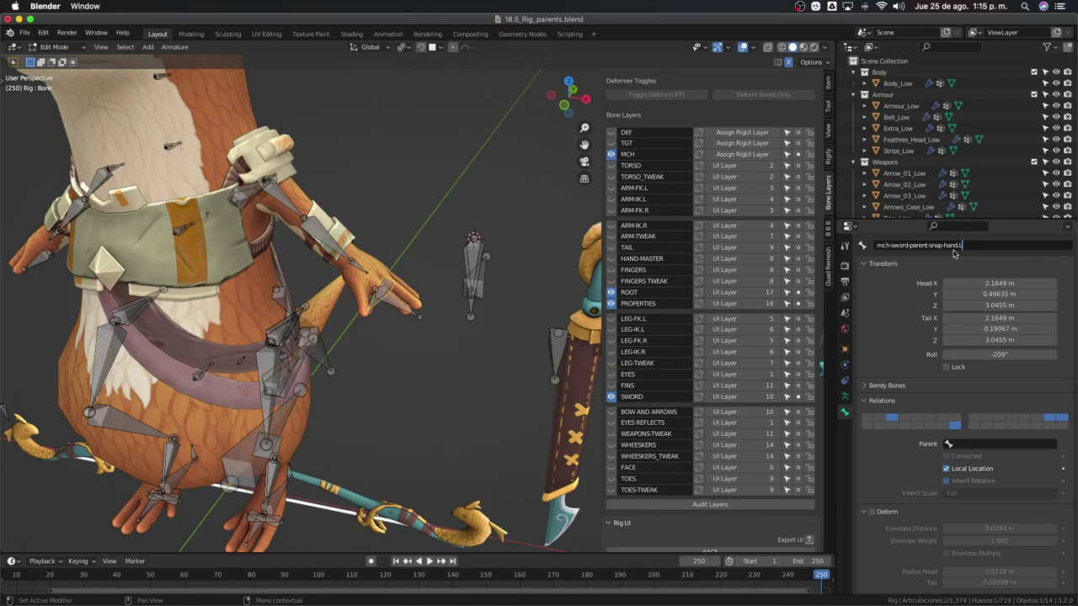
pyautogui.press('Return')
pyautogui.scroll(-4, 380, 289)
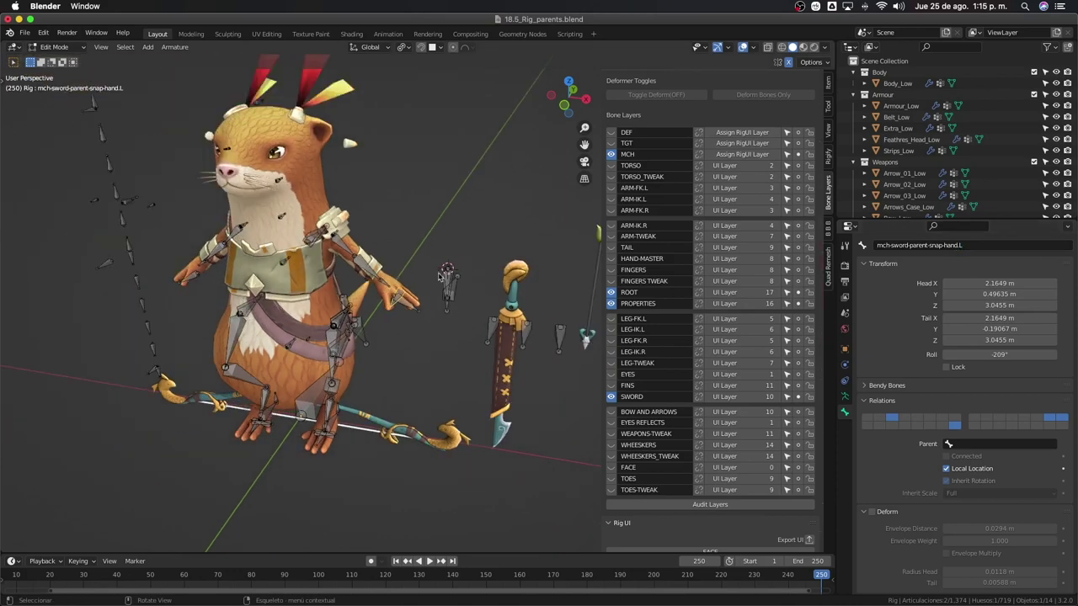
# Duplicate the left-hand sword snap bone in place and rename the copy mch-sword-parent-snap-hand.R
pyautogui.scroll(4, 441, 277)
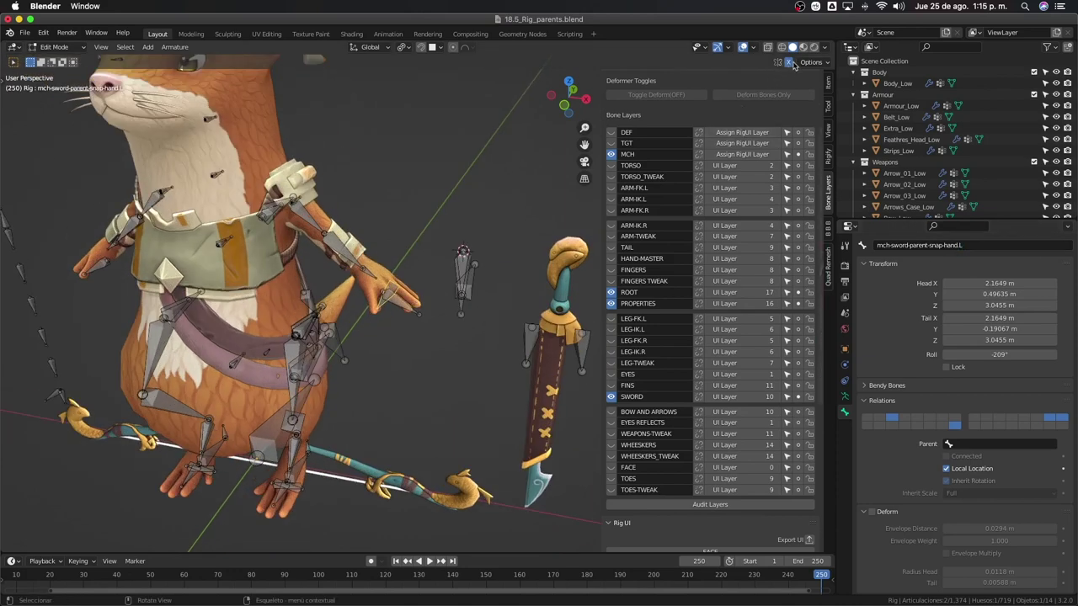
pyautogui.scroll(1, 471, 287)
pyautogui.hotkey('shift', 'd')
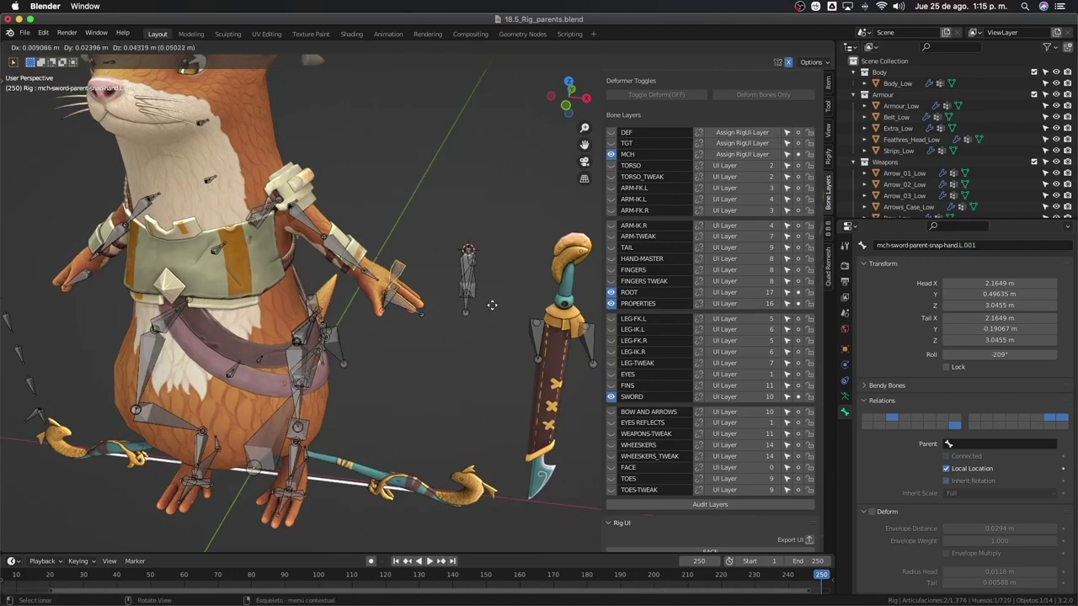
pyautogui.rightClick(480, 305)
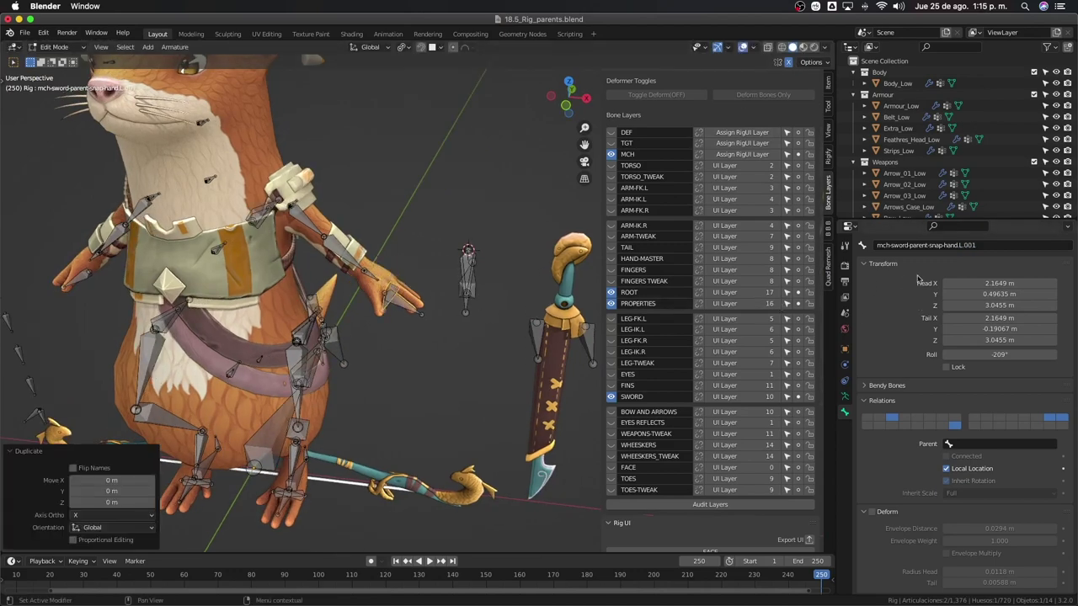
pyautogui.click(961, 244)
pyautogui.moveTo(959, 245); pyautogui.dragTo(985, 248)
pyautogui.press('BackSpace')
pyautogui.write('R')
pyautogui.write('.R')
pyautogui.press('Return')
# Undo, then retry duplicating the snap bone several times, cancelling each move
pyautogui.hotkey('ctrl', 'z')
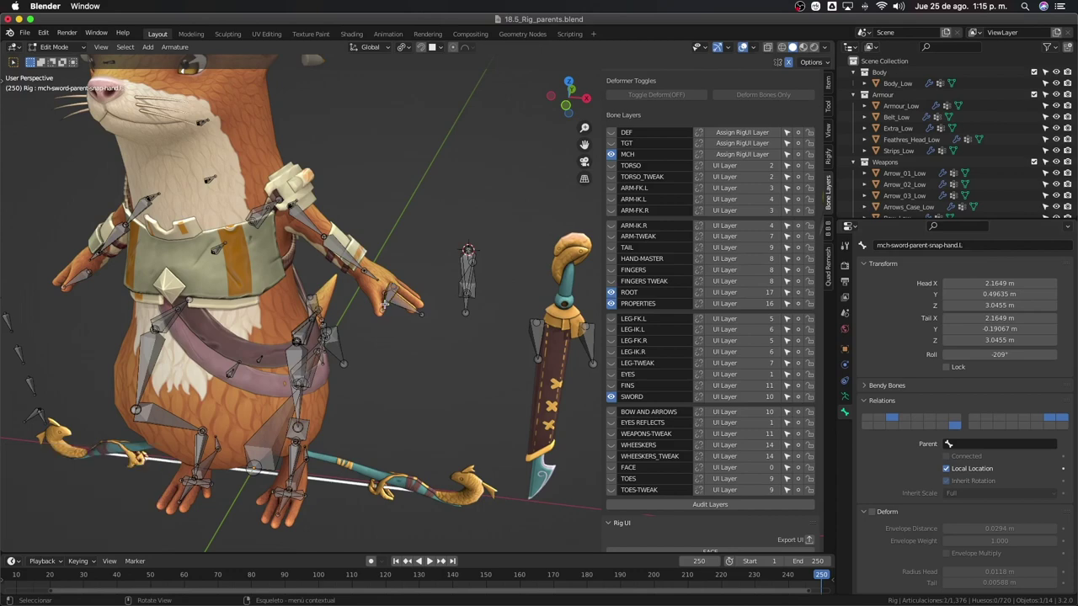
pyautogui.hotkey('shift', 'd')
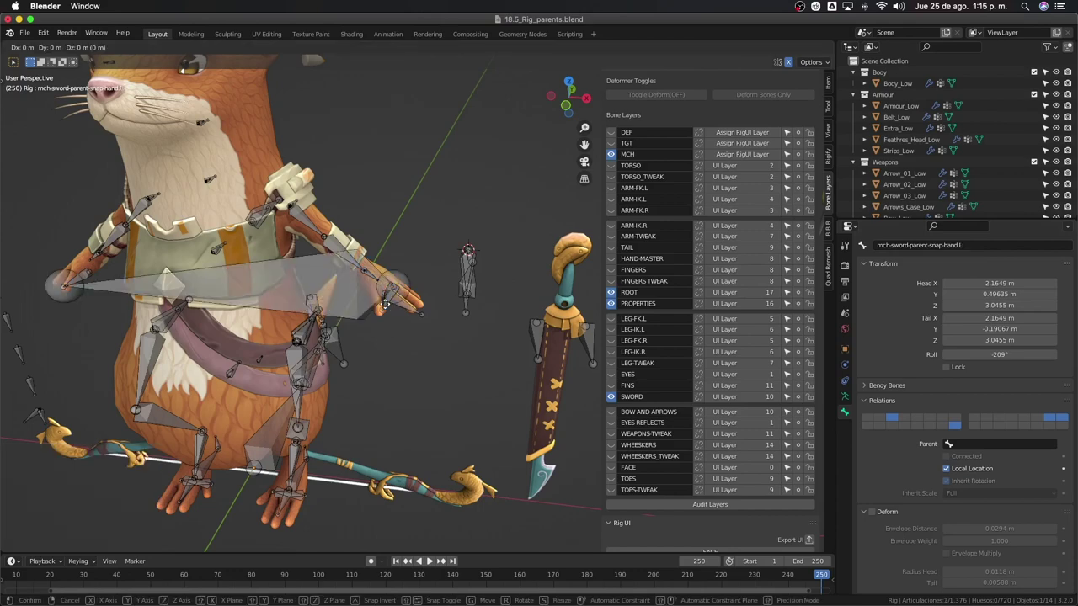
pyautogui.press('Escape')
pyautogui.scroll(3, 384, 308)
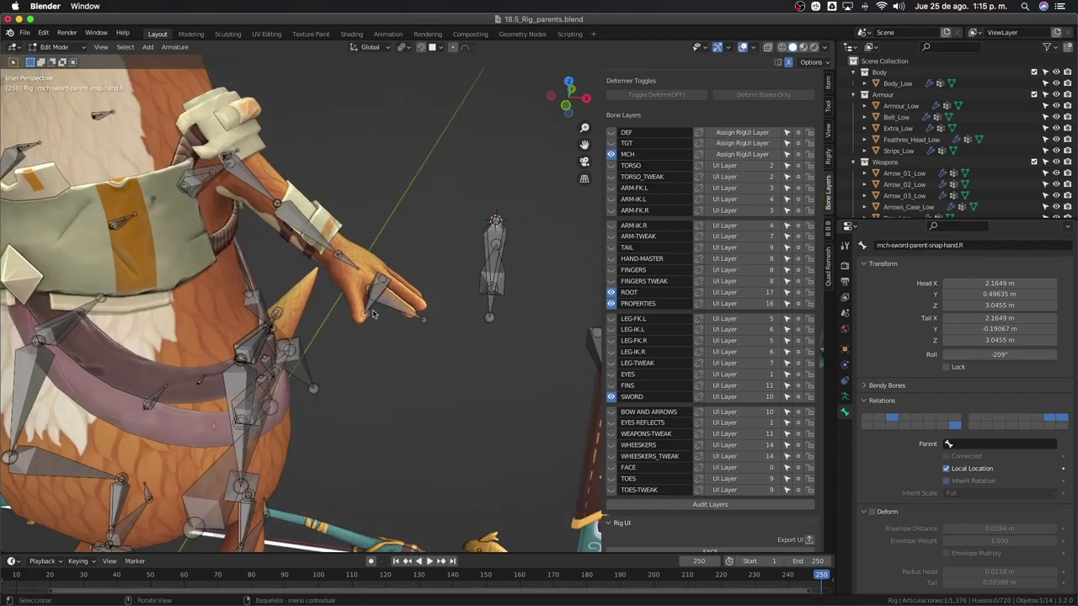
pyautogui.hotkey('shift', 'd')
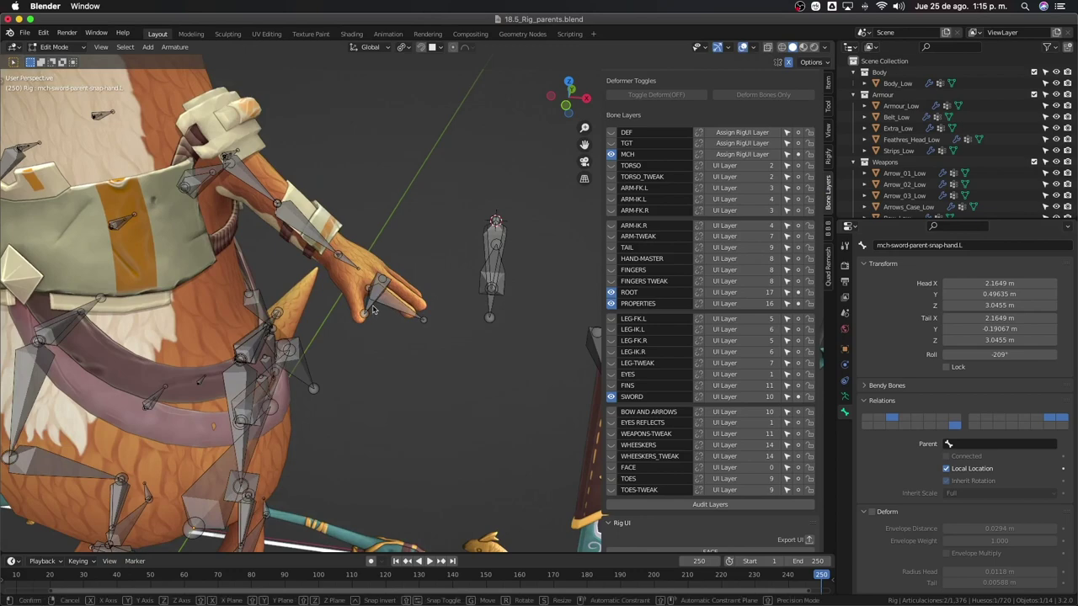
pyautogui.press('Escape')
pyautogui.scroll(-4, 373, 310)
pyautogui.hotkey('shift', 'd')
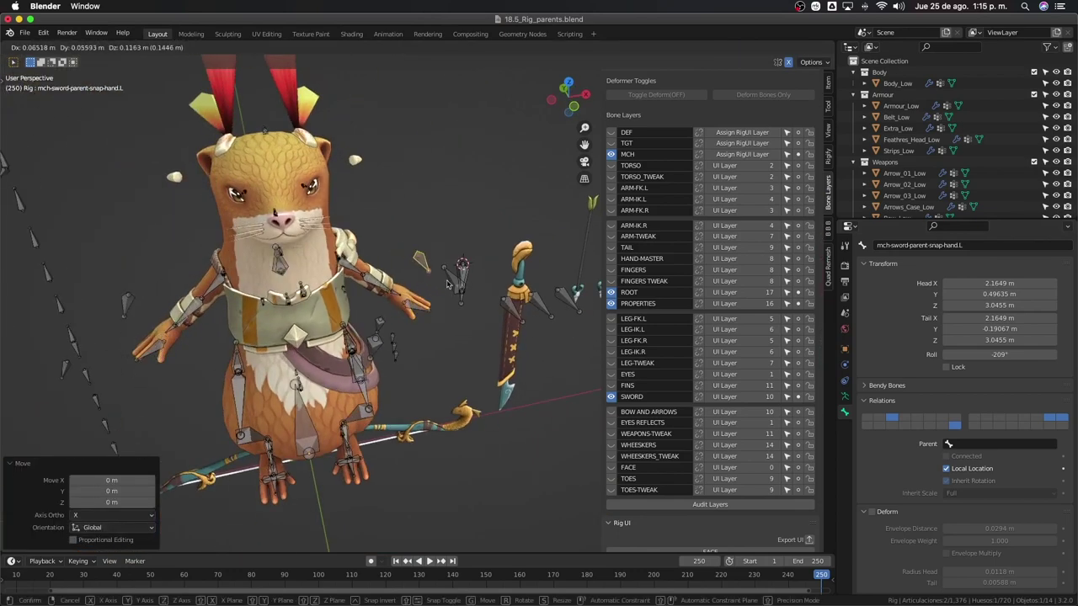
pyautogui.press('Escape')
# Select the left-hand sword snap bone and move it onto the MCH layer only
pyautogui.moveTo(425, 291)
pyautogui.mouseDown(button='middle')
pyautogui.moveTo(414, 299)
pyautogui.moveTo(414, 275)
pyautogui.moveTo(446, 294)
pyautogui.moveTo(440, 281)
pyautogui.mouseUp(button='middle')
pyautogui.scroll(4, 410, 296)
pyautogui.scroll(2, 383, 316)
pyautogui.moveTo(382, 315); pyautogui.dragTo(380, 267, button='middle')
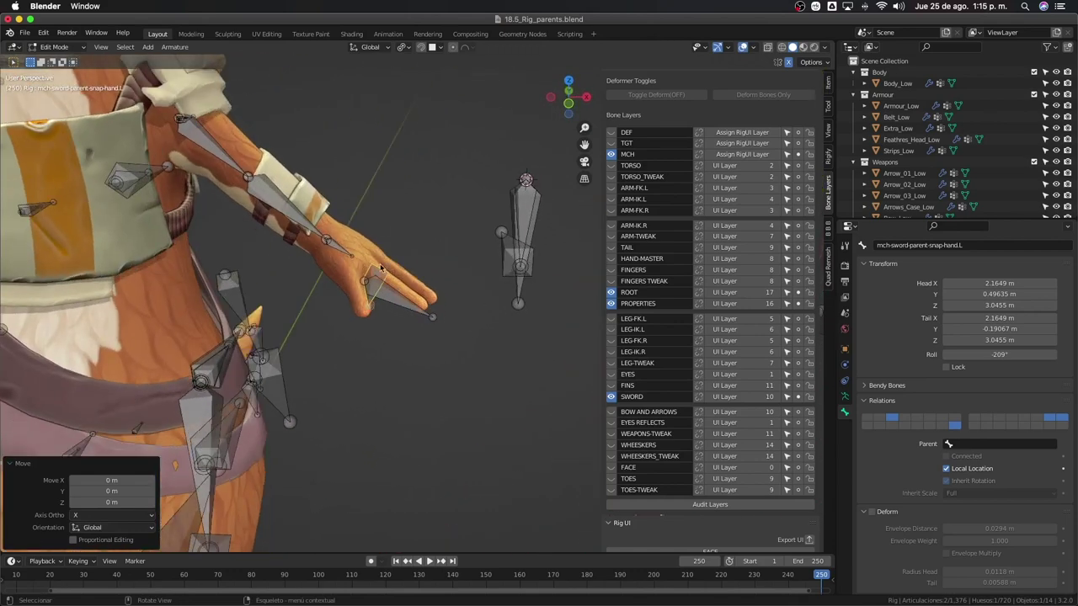
pyautogui.click(392, 291)
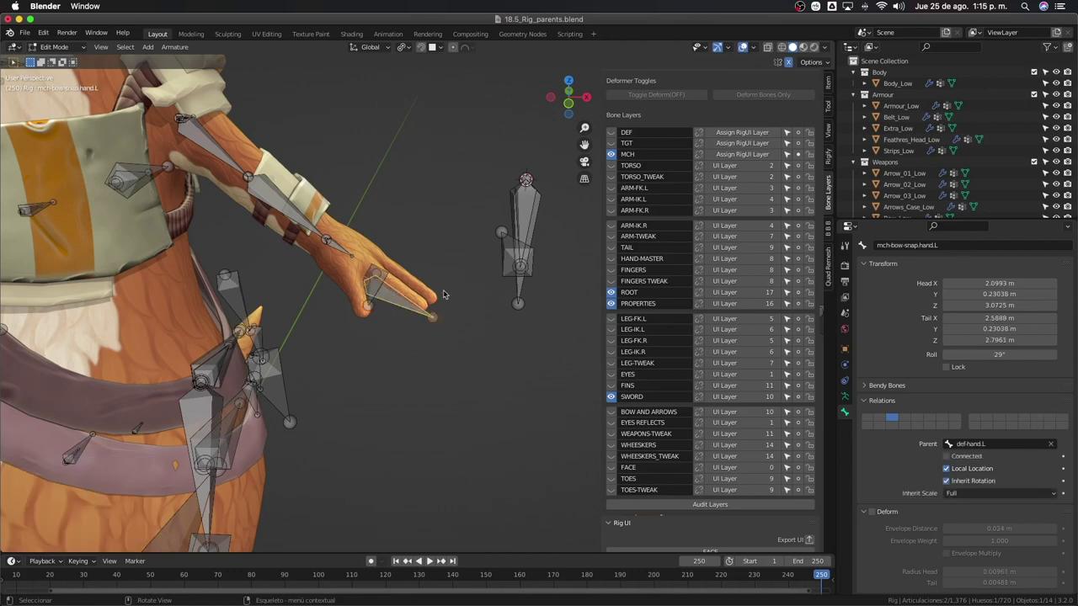
pyautogui.click(369, 295)
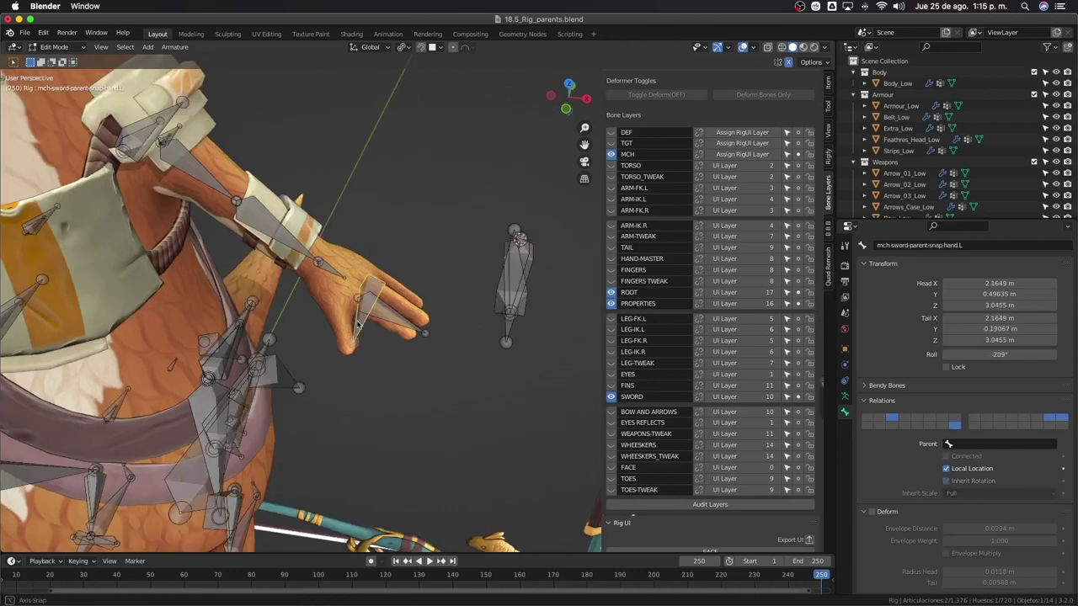
pyautogui.moveTo(368, 295); pyautogui.dragTo(446, 224, button='middle')
pyautogui.moveTo(412, 255); pyautogui.dragTo(313, 262, button='middle')
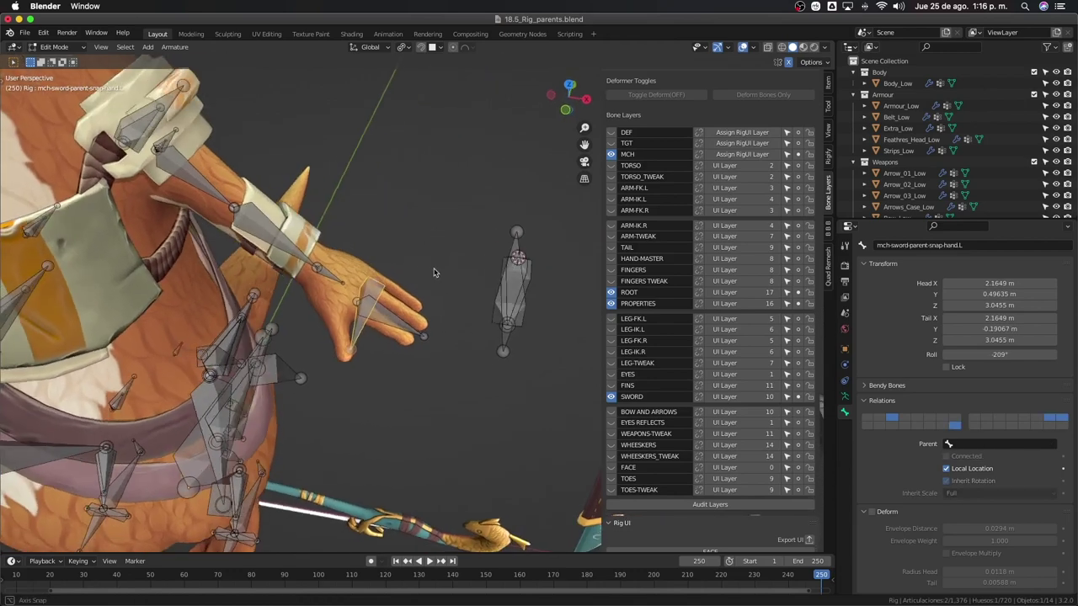
pyautogui.moveTo(497, 250)
pyautogui.mouseDown(button='middle')
pyautogui.moveTo(553, 206)
pyautogui.moveTo(448, 291)
pyautogui.mouseUp(button='middle')
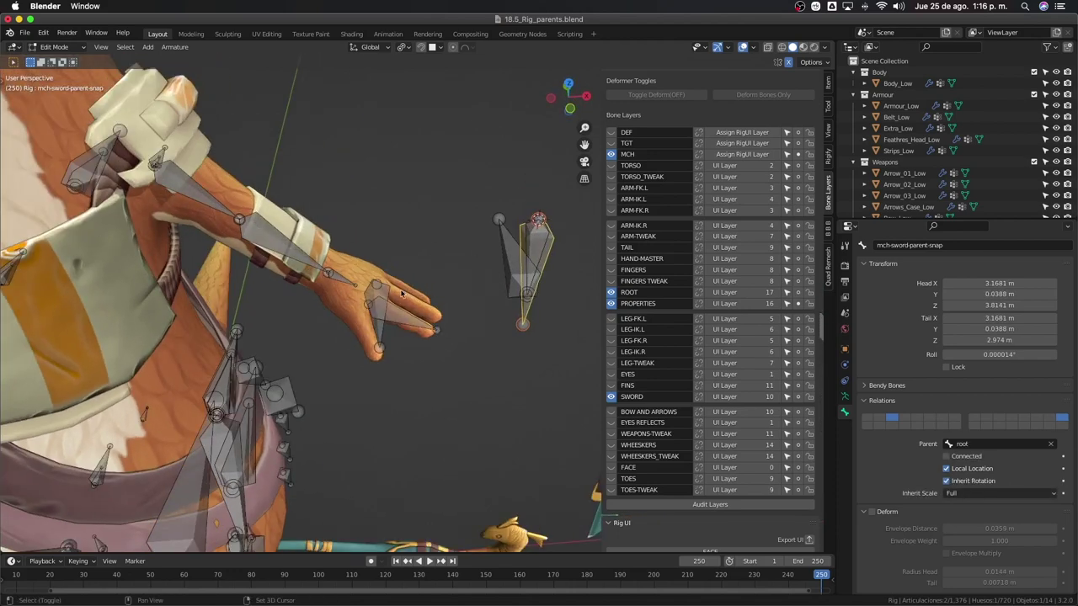
pyautogui.click(798, 155)
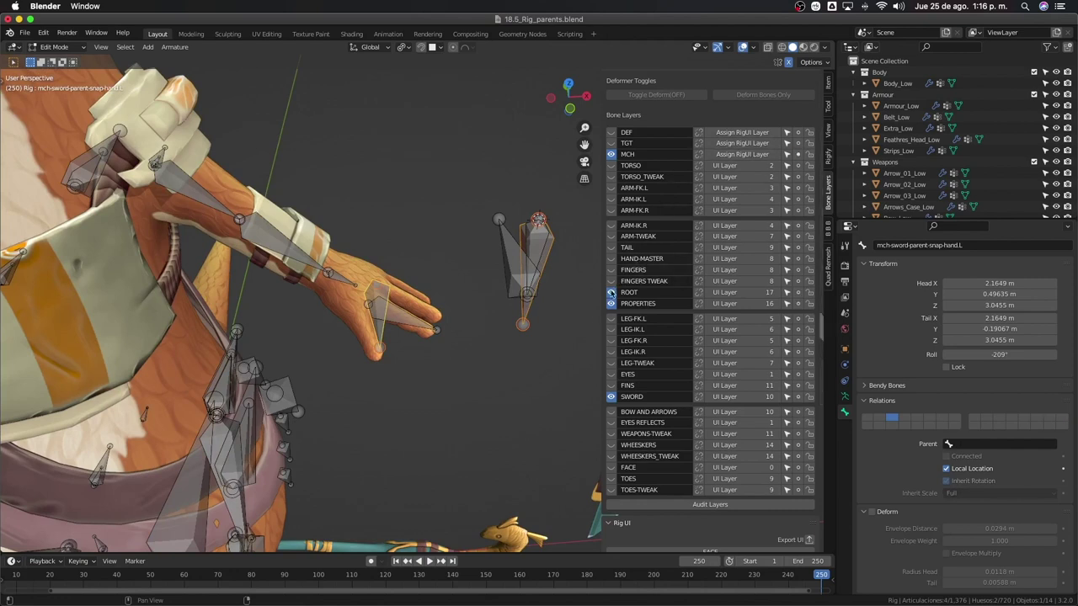
# Hide the ROOT and SWORD bone layers and show the DEF layer
pyautogui.click(610, 292)
pyautogui.click(611, 397)
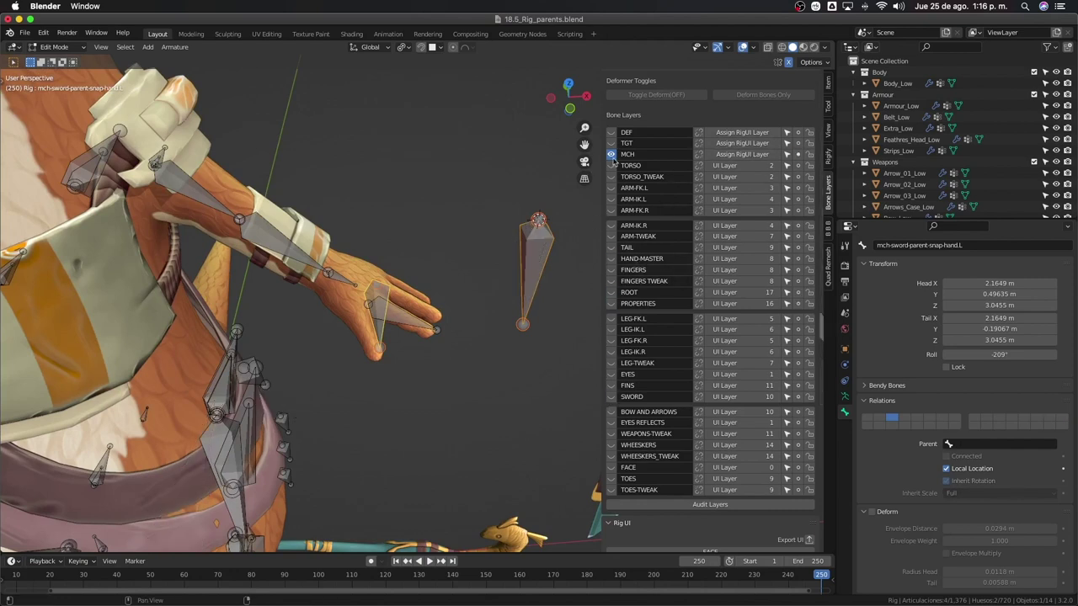
pyautogui.click(610, 133)
pyautogui.moveTo(362, 320)
pyautogui.mouseDown(button='middle')
pyautogui.moveTo(508, 251)
pyautogui.moveTo(357, 270)
pyautogui.mouseUp(button='middle')
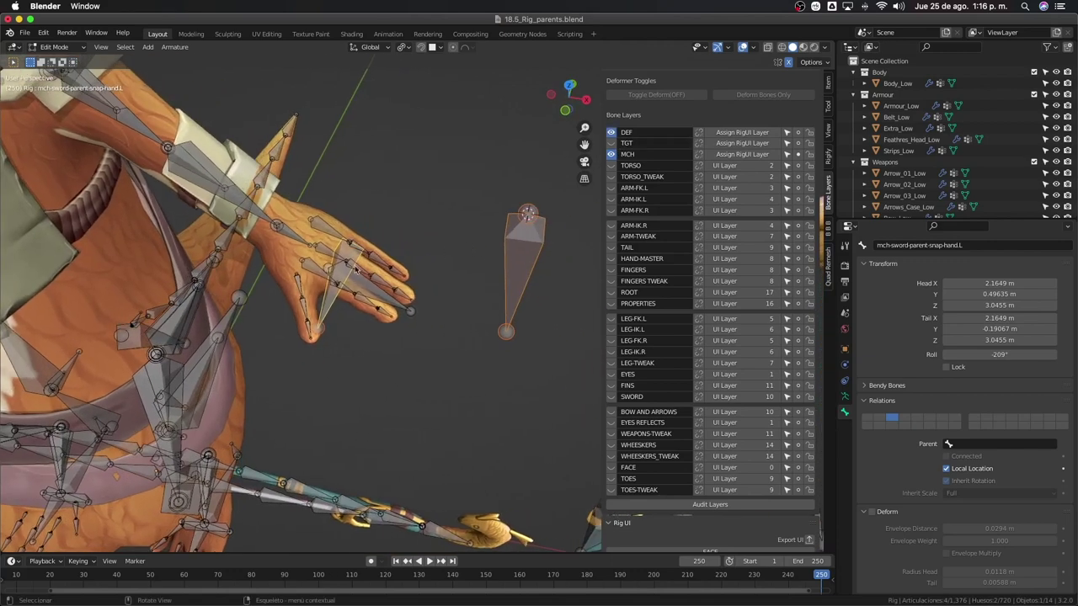
pyautogui.scroll(3, 285, 244)
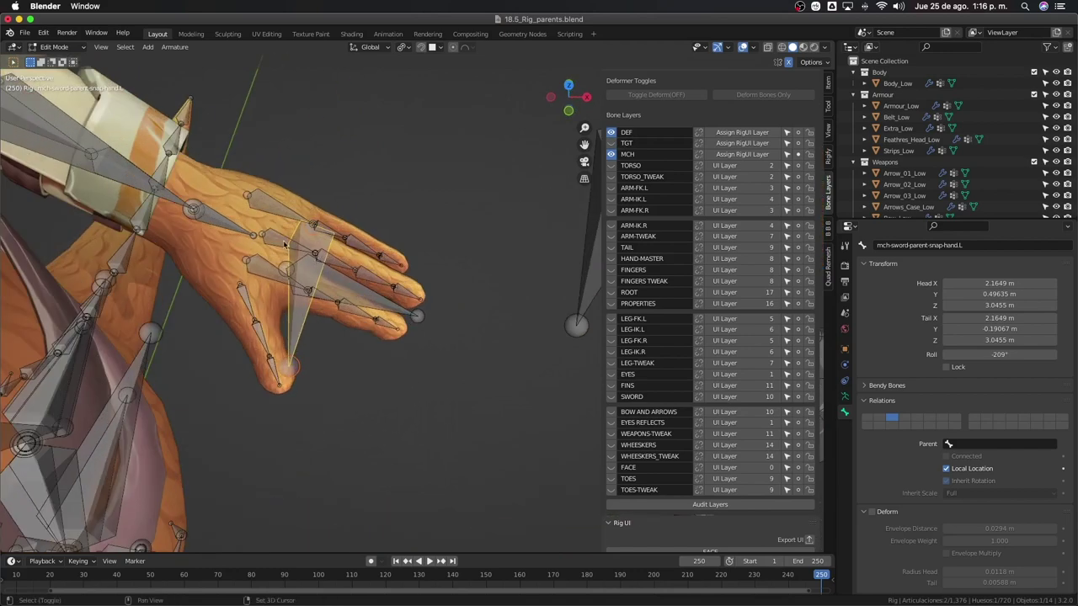
# Select the left-hand sword snap bone, then add def-hand.L as the active bone
pyautogui.click(219, 221)
pyautogui.moveTo(219, 222); pyautogui.dragTo(225, 227, button='middle')
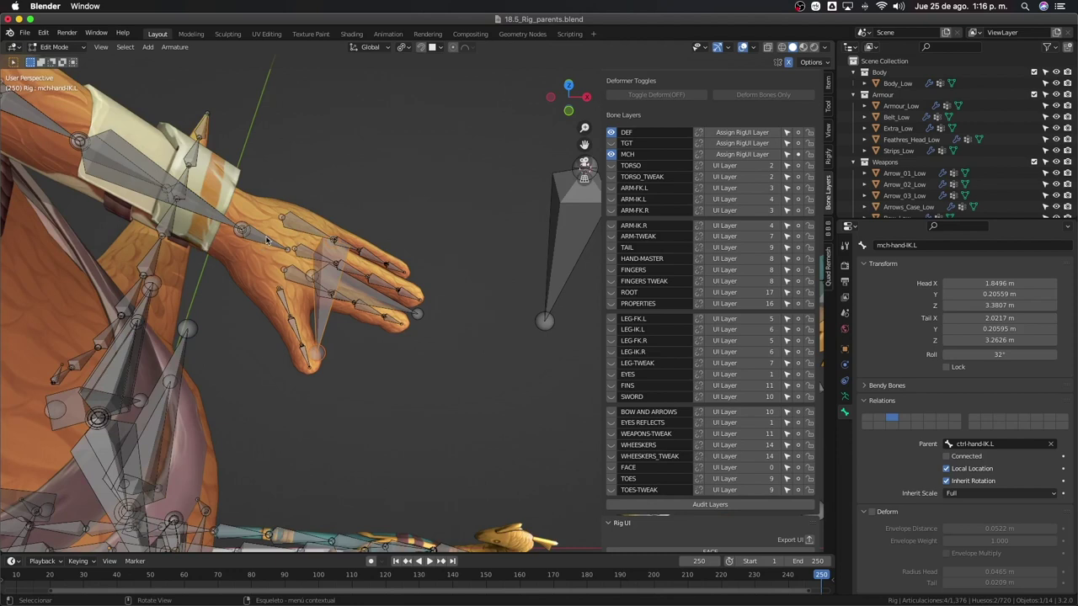
pyautogui.click(325, 253)
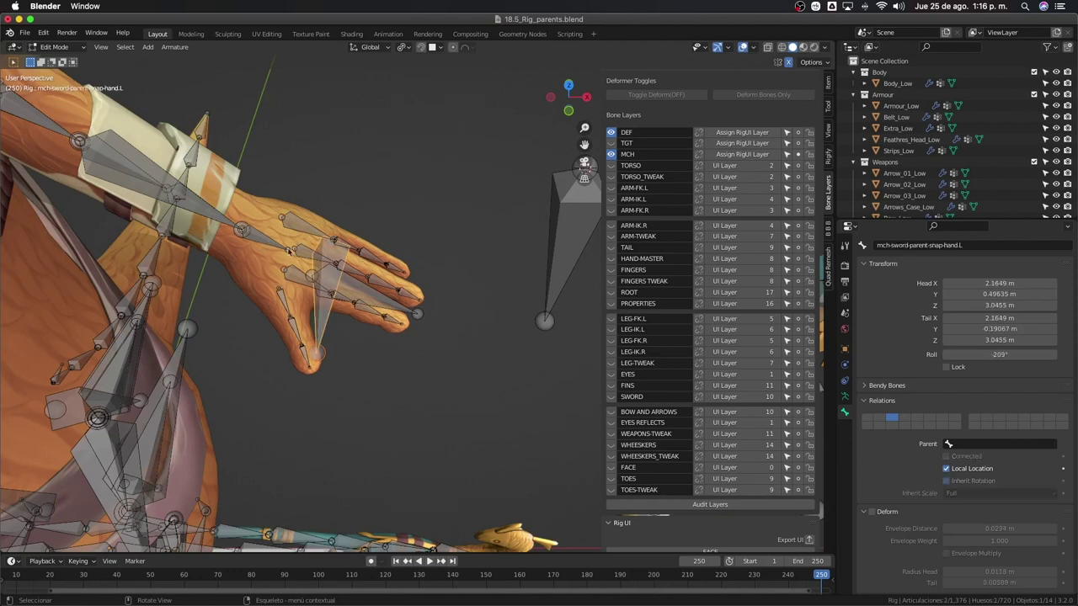
pyautogui.keyDown('alt'); pyautogui.click(258, 243); pyautogui.keyUp('alt')
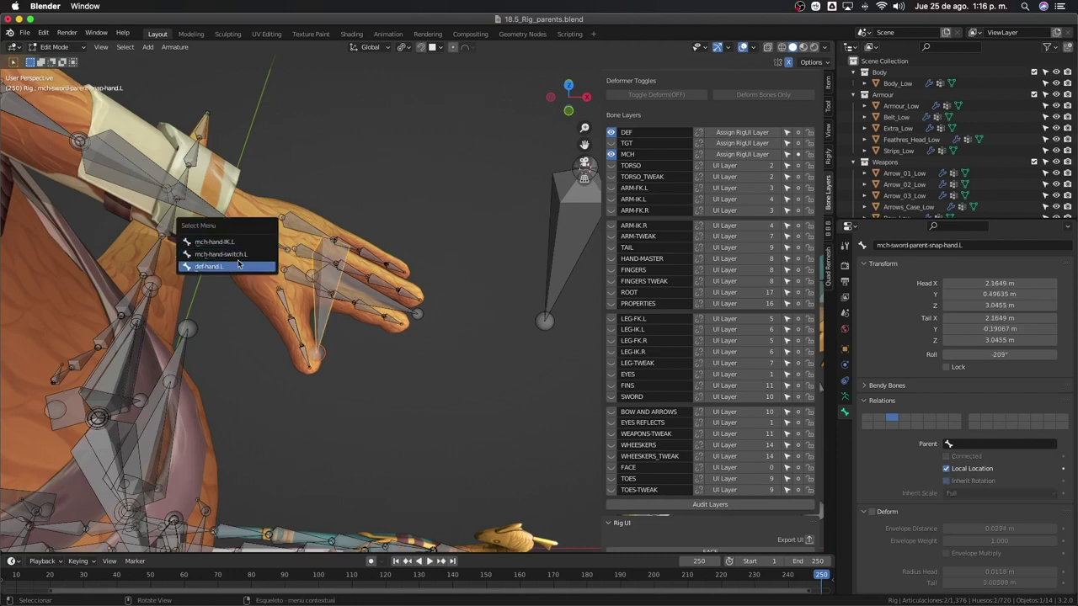
pyautogui.click(238, 262)
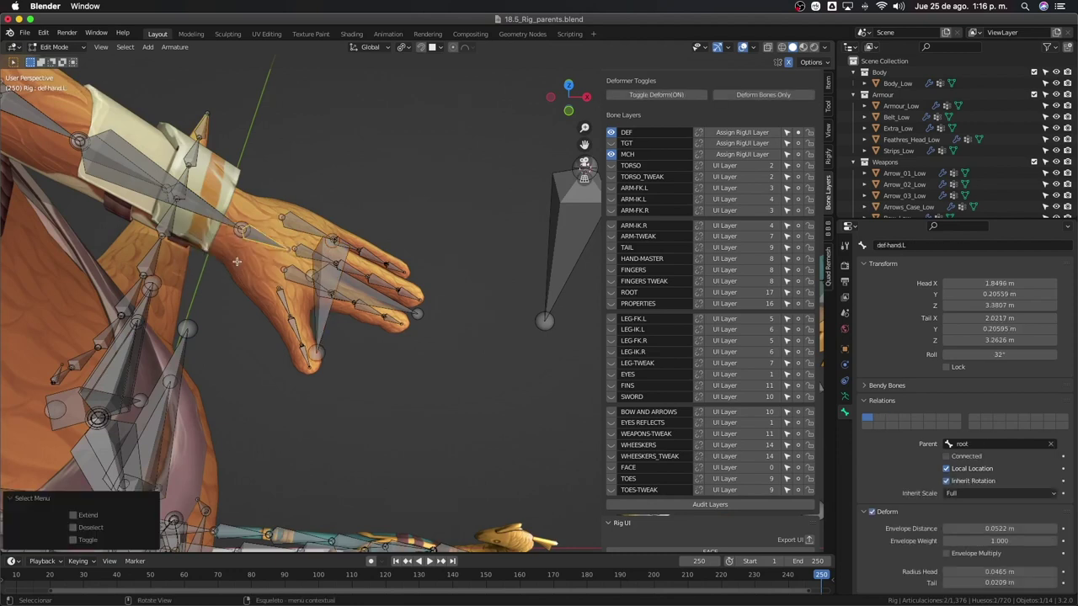
pyautogui.click(323, 254)
pyautogui.keyDown('alt'); pyautogui.click(297, 254); pyautogui.keyUp('alt')
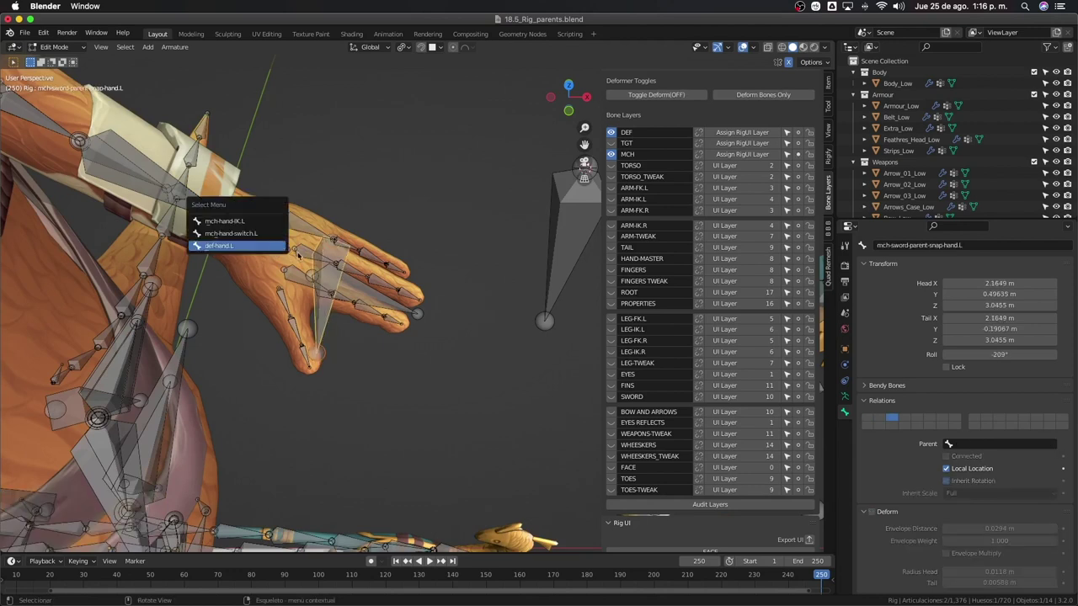
pyautogui.press('Escape')
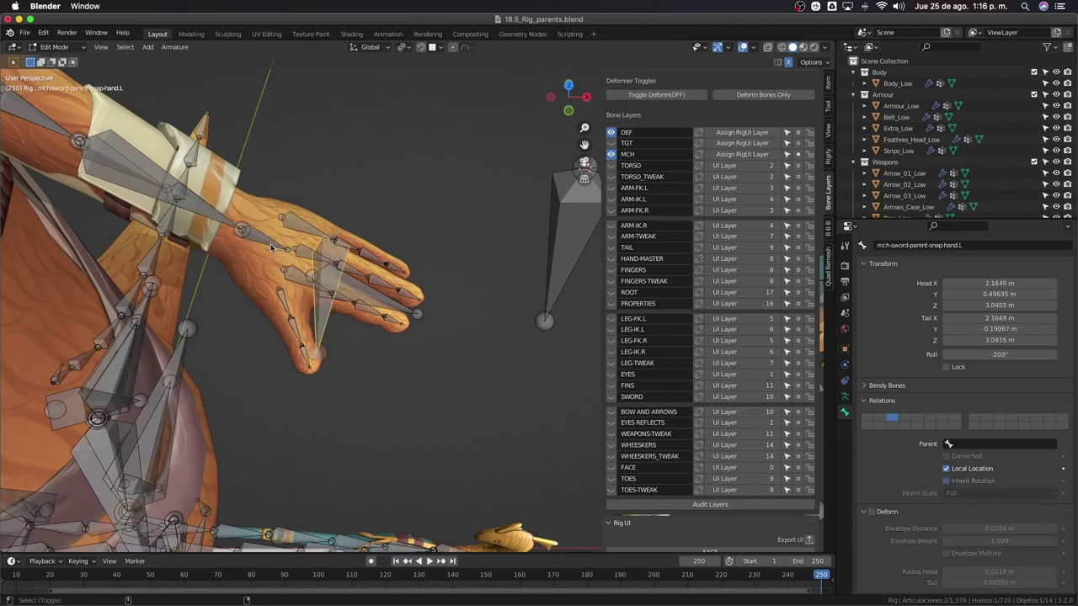
pyautogui.keyDown('alt'); pyautogui.click(271, 247); pyautogui.keyUp('alt')
pyautogui.click(264, 251)
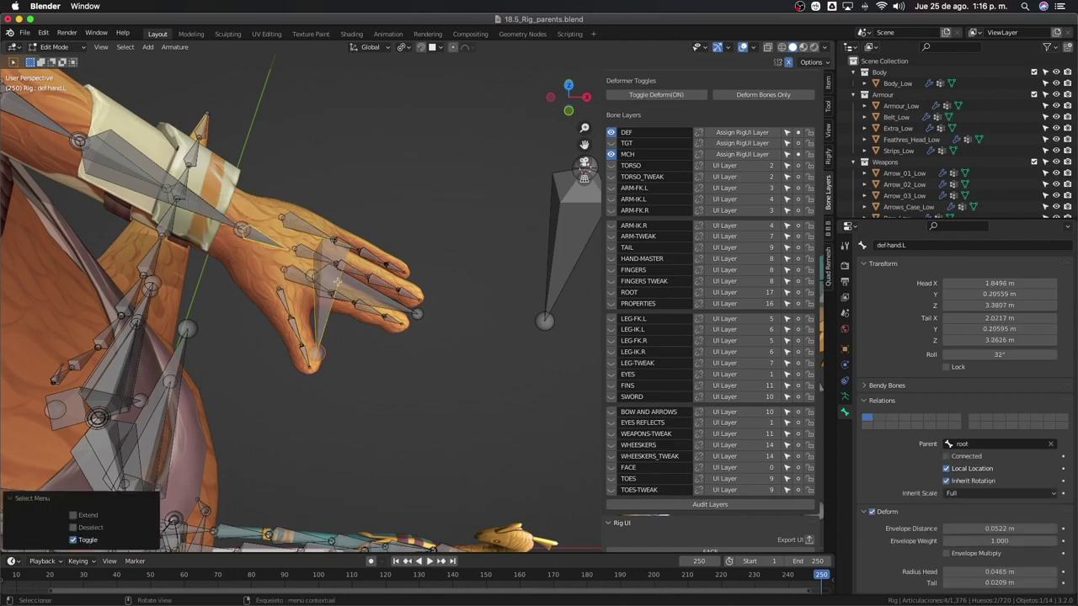
pyautogui.moveTo(337, 281); pyautogui.dragTo(323, 279, button='middle')
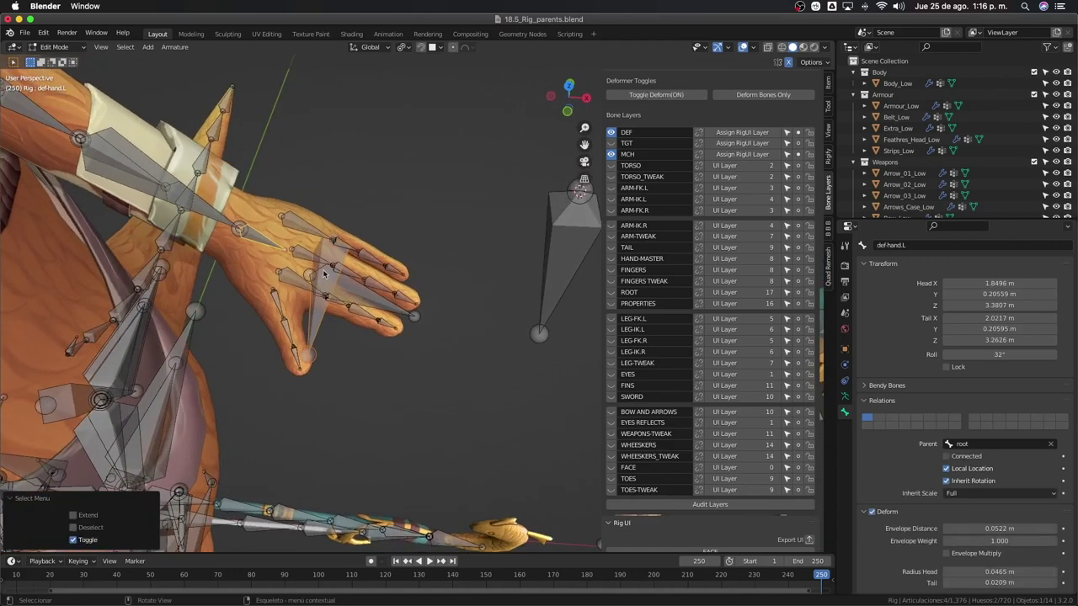
# Parent the snap bone to def-hand.L with Keep Offset and check the result
pyautogui.hotkey('ctrl', 'p')
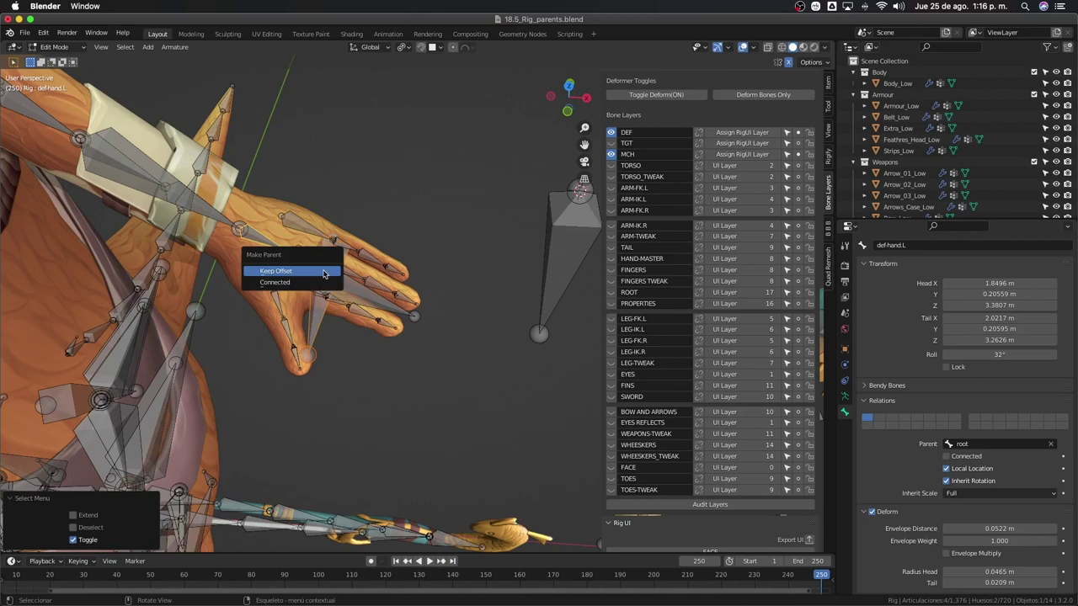
pyautogui.click(308, 271)
pyautogui.moveTo(307, 273); pyautogui.dragTo(350, 284, button='middle')
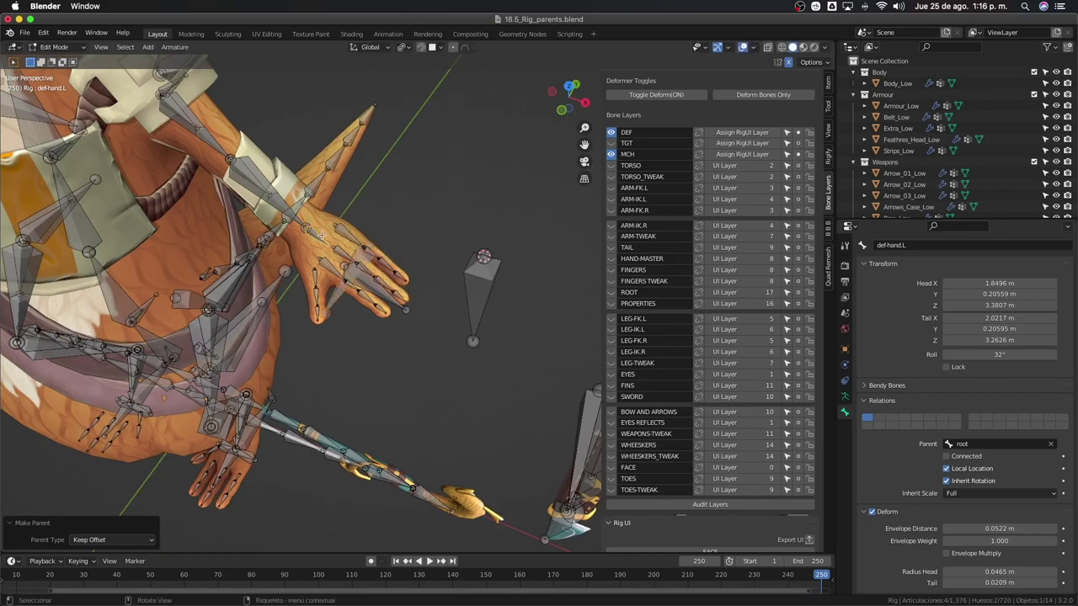
pyautogui.moveTo(409, 279); pyautogui.dragTo(386, 273, button='middle')
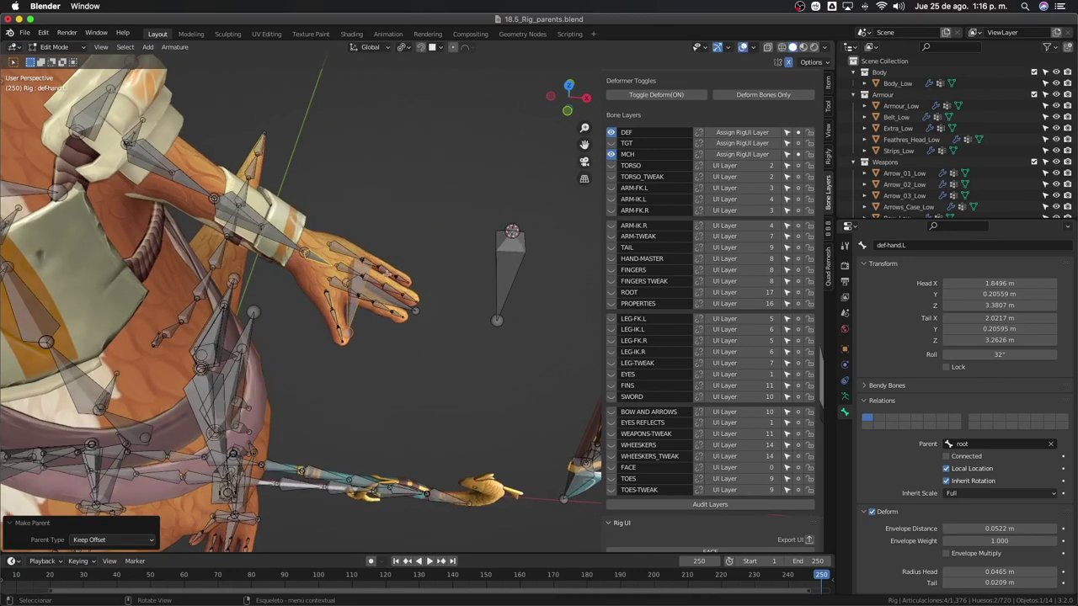
pyautogui.click(357, 320)
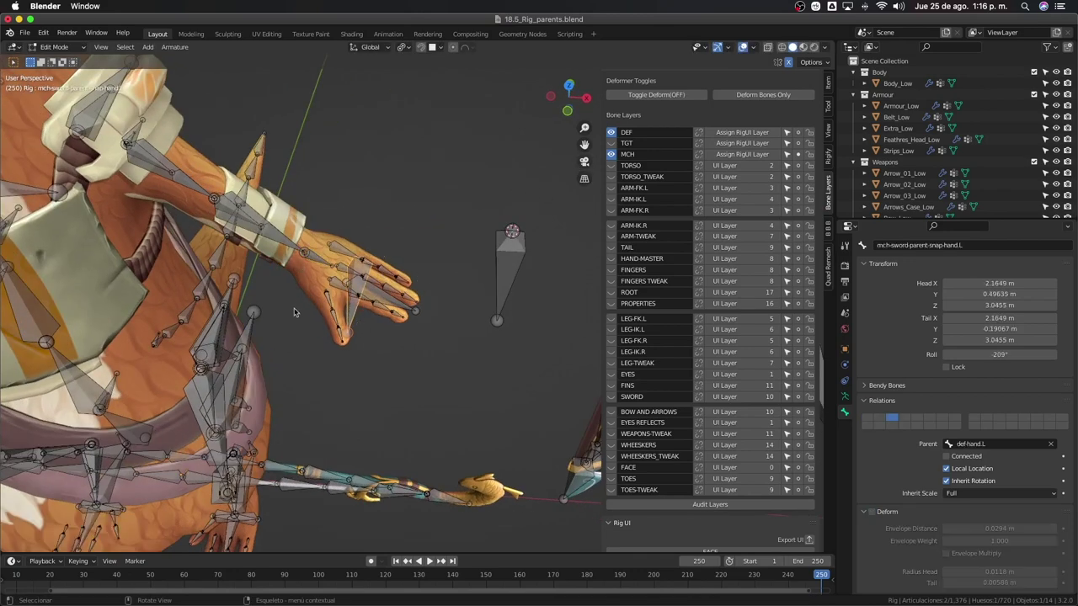
pyautogui.moveTo(347, 271)
pyautogui.mouseDown(button='middle')
pyautogui.moveTo(532, 277)
pyautogui.moveTo(476, 293)
pyautogui.moveTo(484, 264)
pyautogui.mouseUp(button='middle')
# Select the mch-sword-parent-snap bone, switch to pose mode and show its bone constraints
pyautogui.click(483, 286)
pyautogui.hotkey('ctrl', 'Tab')
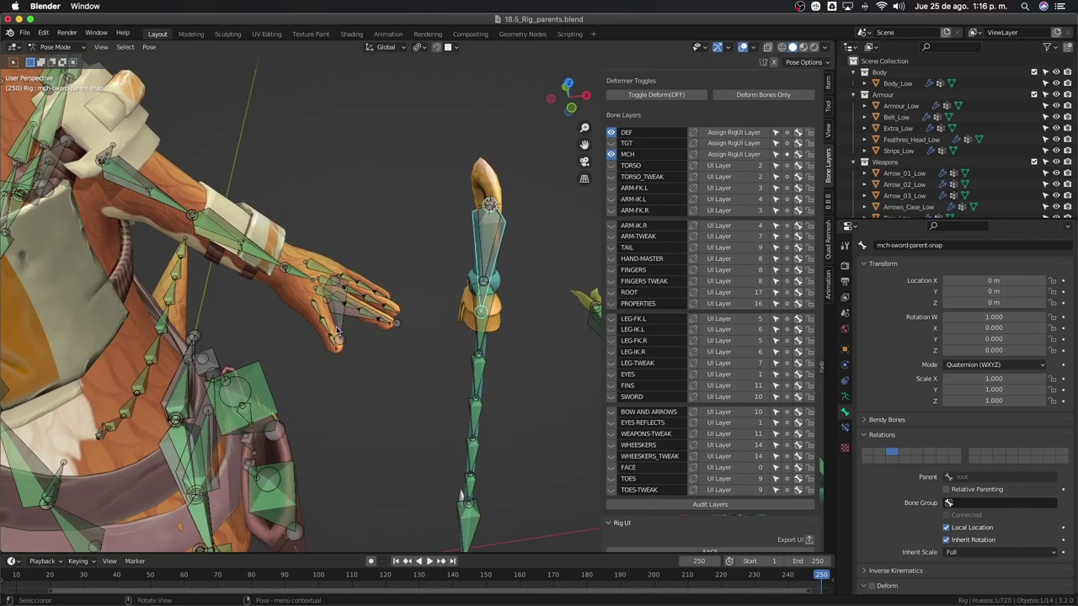
pyautogui.moveTo(339, 335); pyautogui.dragTo(362, 320, button='middle')
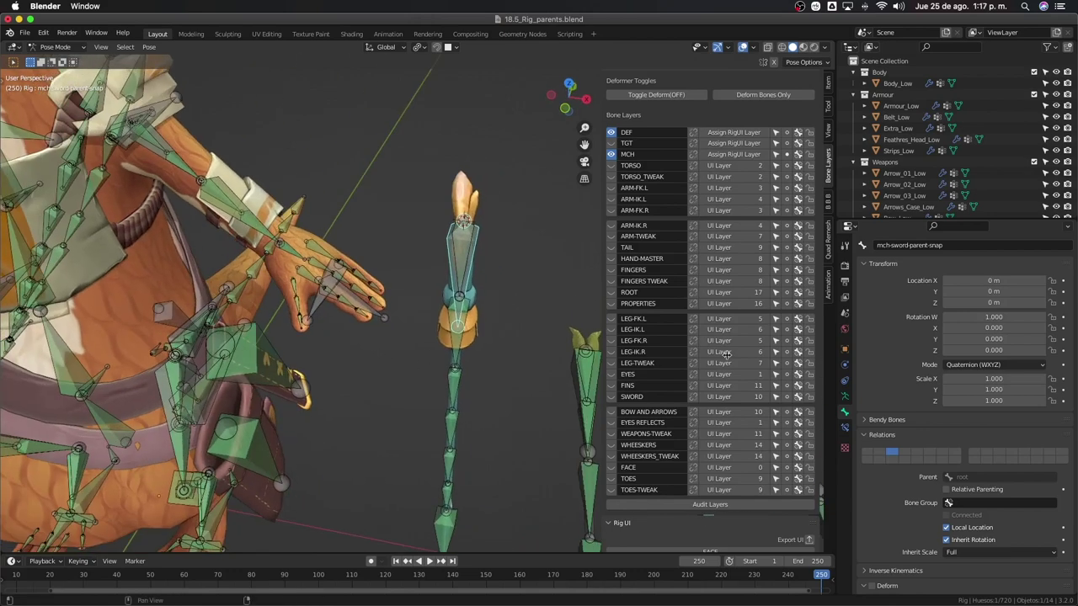
pyautogui.click(845, 428)
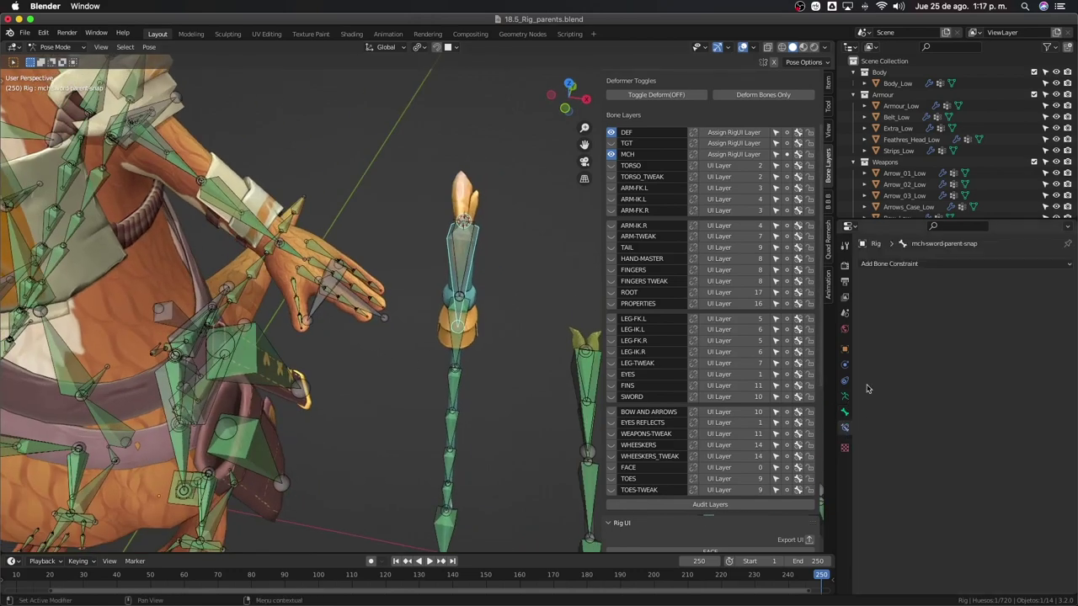
pyautogui.moveTo(331, 308); pyautogui.dragTo(274, 322, button='middle')
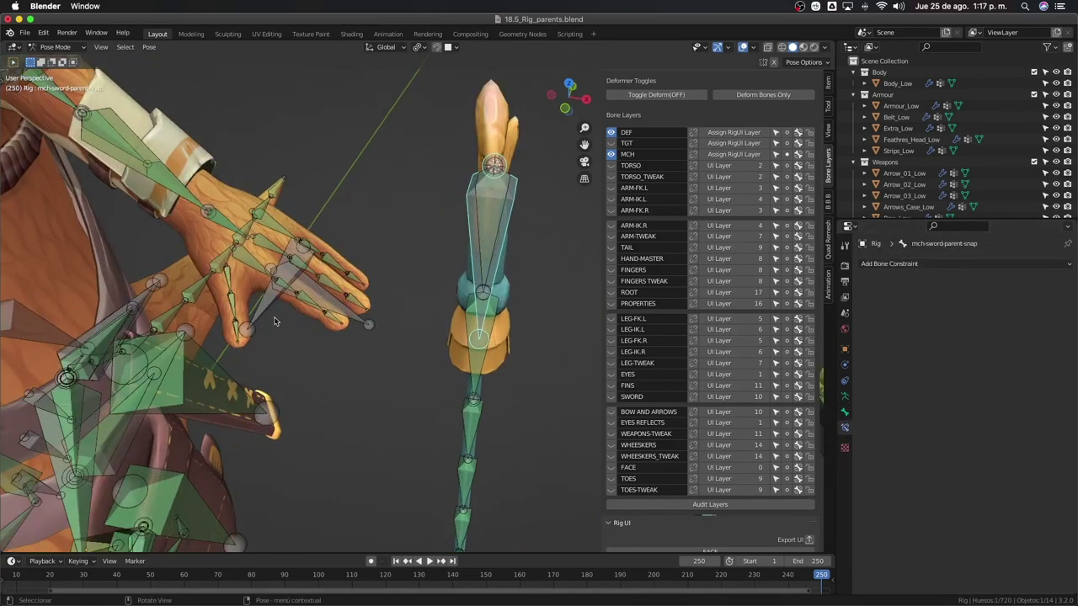
# Add a Child Of constraint targeting mch-sword-parent-snap-hand.L and set its inverse
pyautogui.click(268, 314)
pyautogui.moveTo(401, 288); pyautogui.dragTo(483, 209, button='middle')
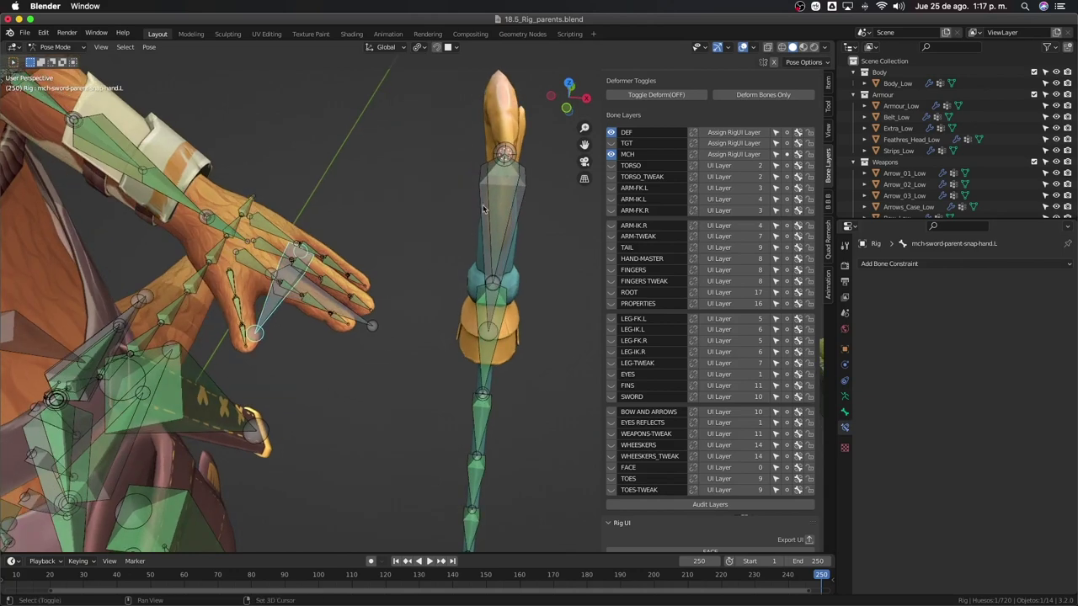
pyautogui.keyDown('shift'); pyautogui.click(481, 187); pyautogui.keyUp('shift')
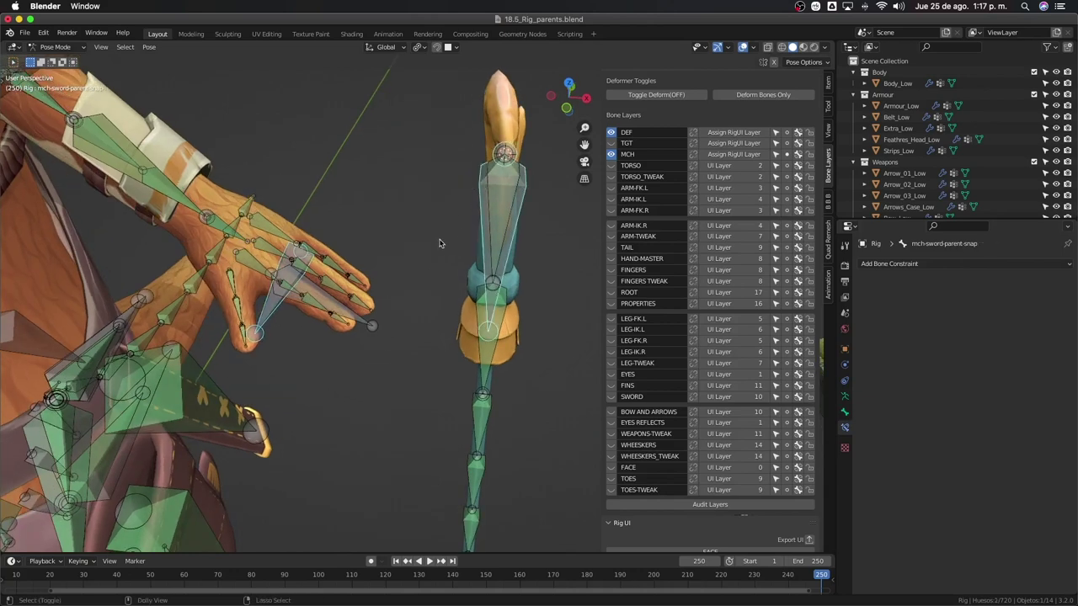
pyautogui.hotkey('shift', 'ctrl', 'c')
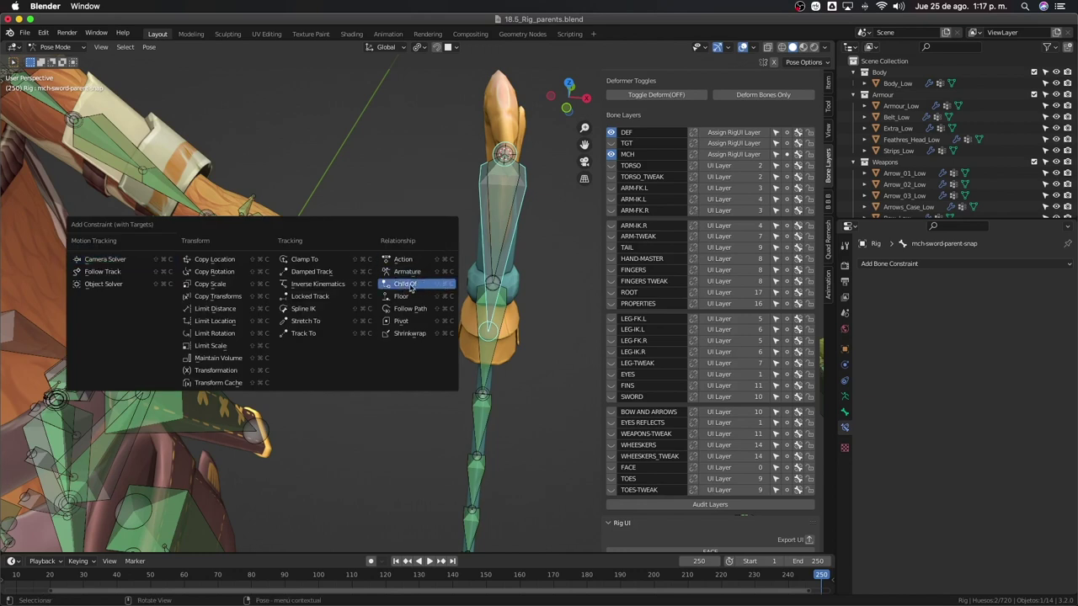
pyautogui.moveTo(406, 284)
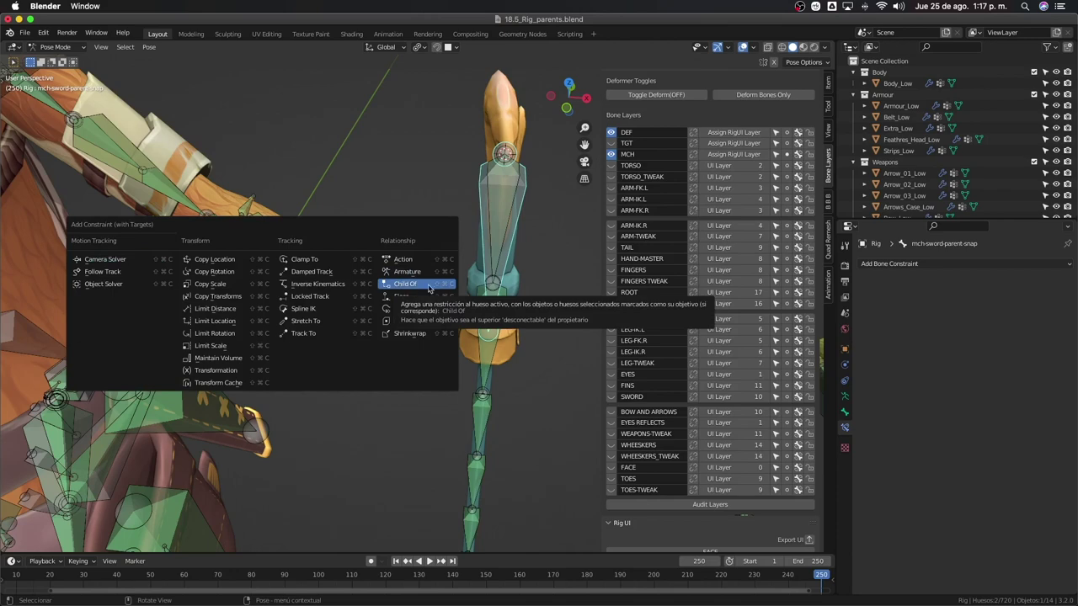
pyautogui.click(427, 285)
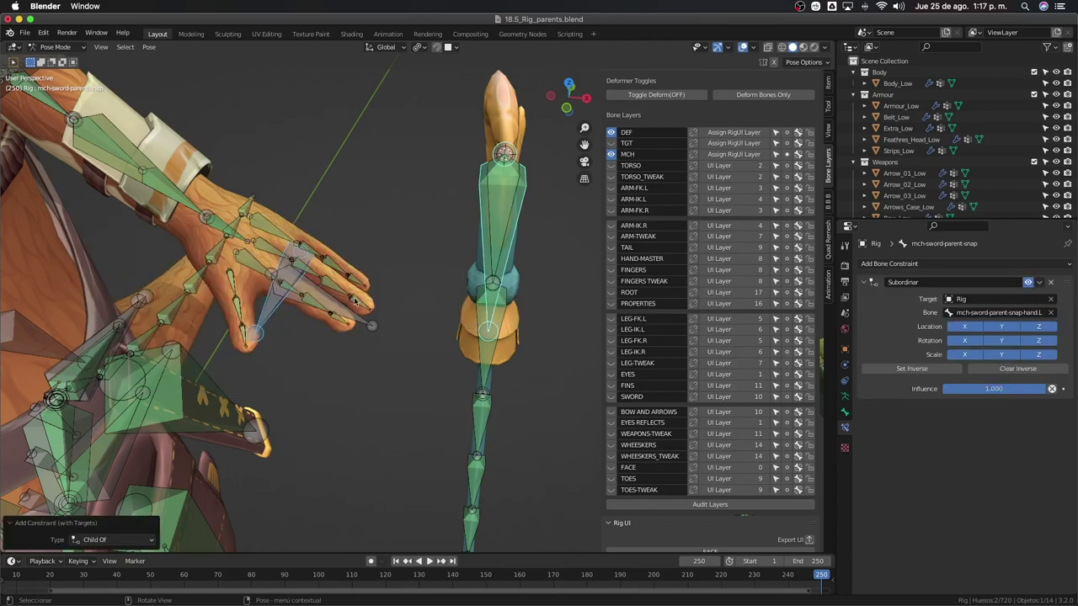
pyautogui.moveTo(354, 301); pyautogui.dragTo(405, 268, button='middle')
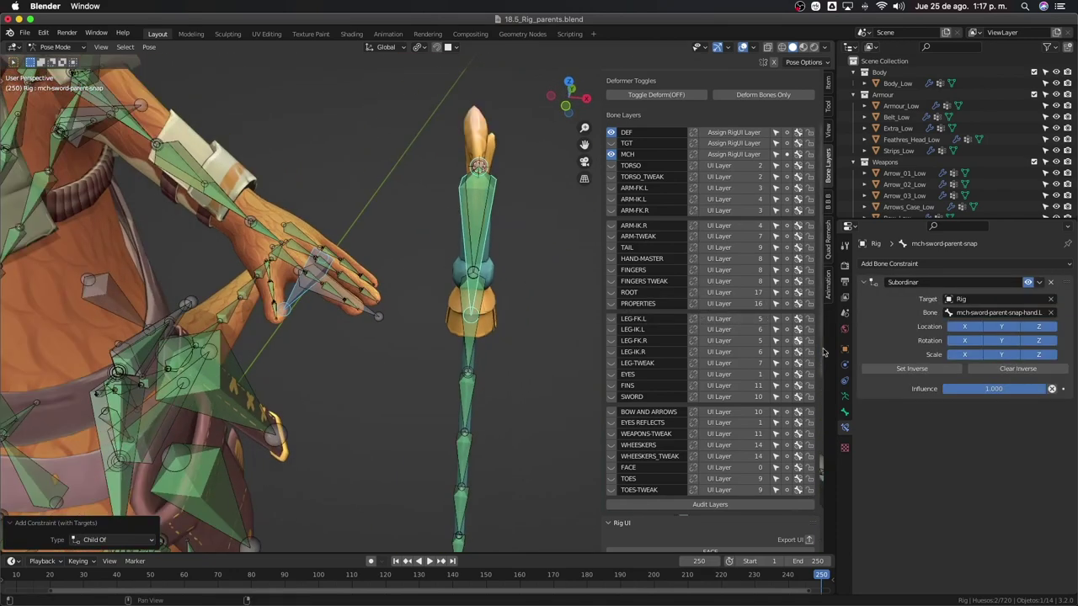
pyautogui.click(913, 369)
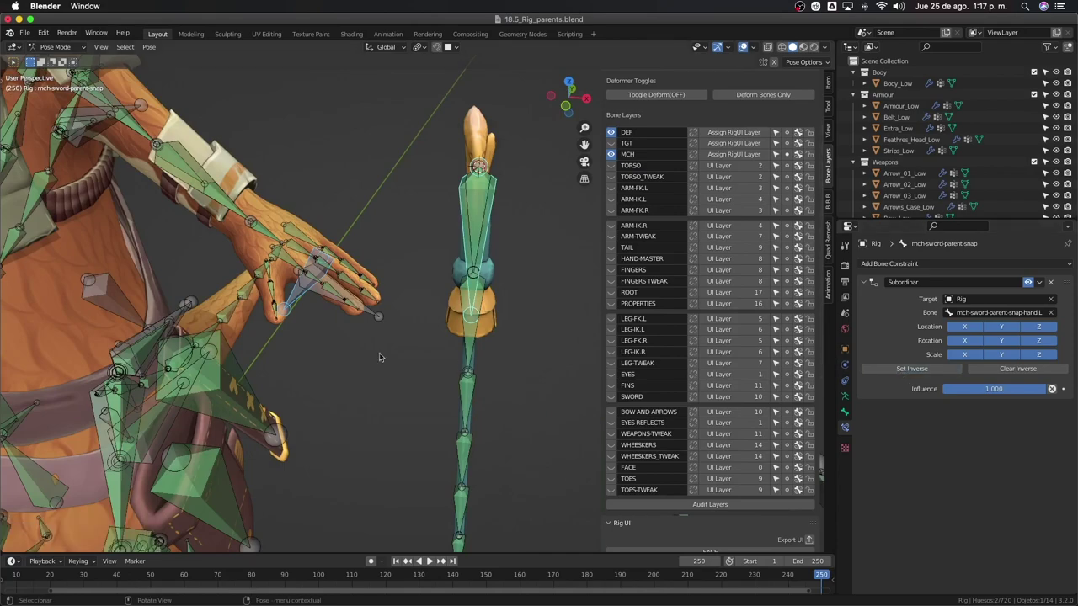
pyautogui.moveTo(363, 352)
pyautogui.mouseDown(button='middle')
pyautogui.moveTo(405, 329)
pyautogui.moveTo(432, 358)
pyautogui.mouseUp(button='middle')
# Delete the Child Of constraint from the mch-sword-parent-snap bone, leaving no constraints
pyautogui.press('Tab')
pyautogui.scroll(3, 419, 354)
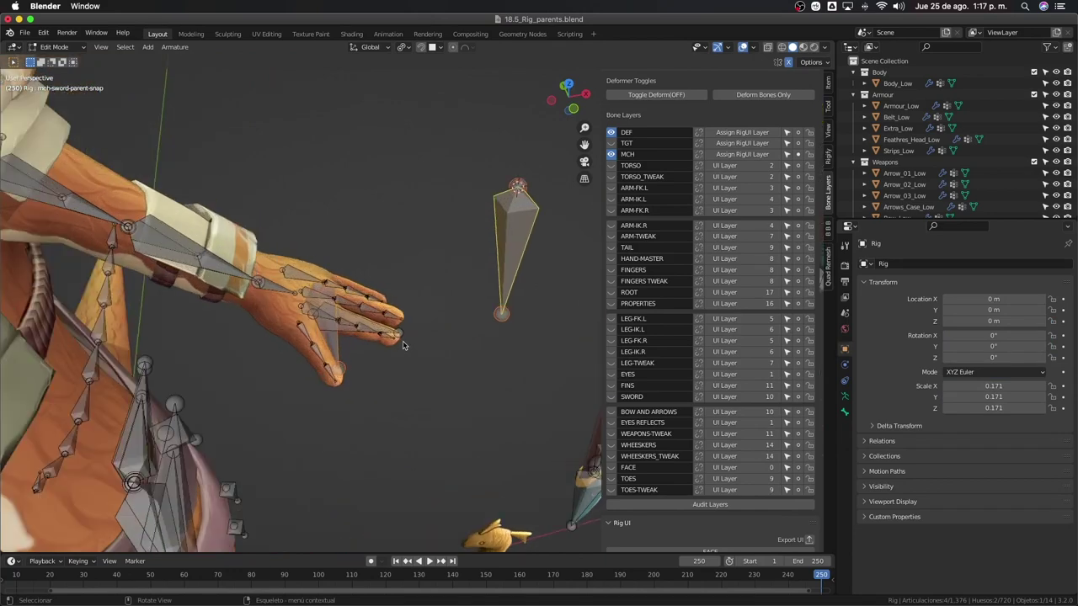
pyautogui.press('Tab')
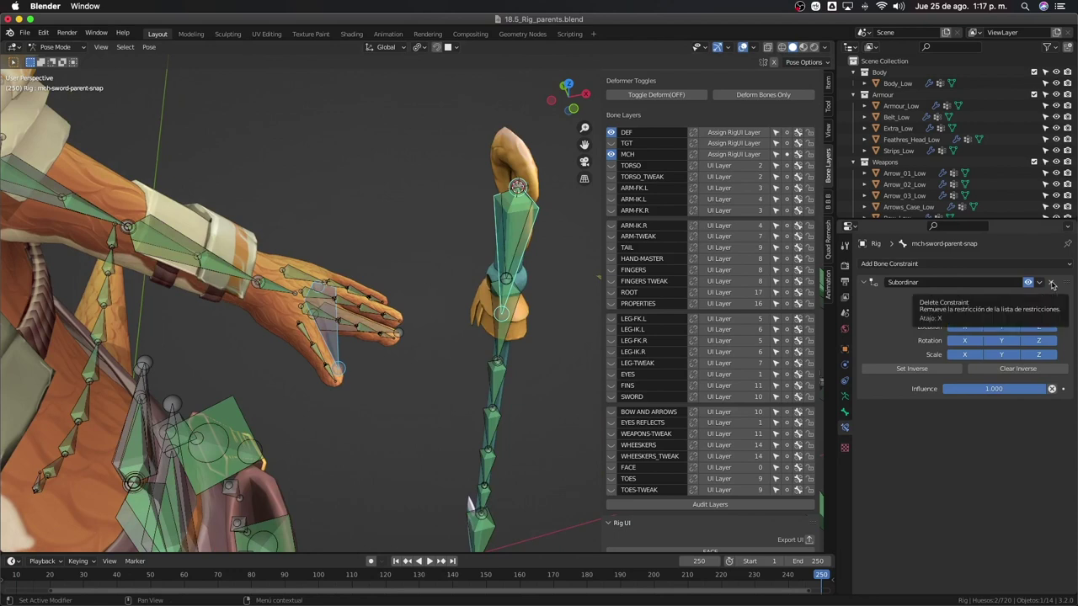
pyautogui.click(1051, 282)
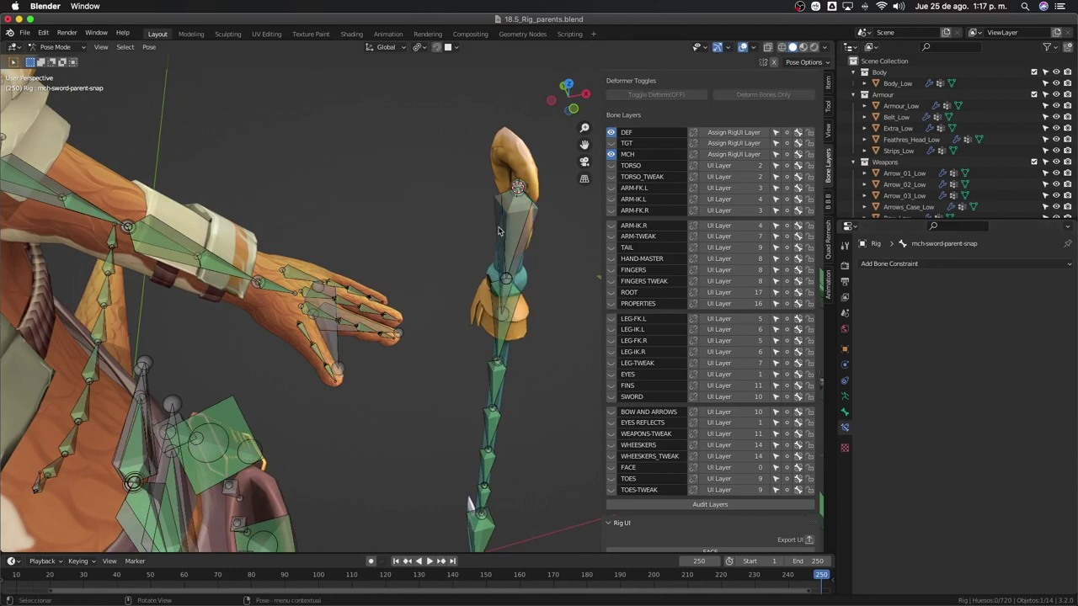
pyautogui.press('r')
pyautogui.click(481, 278)
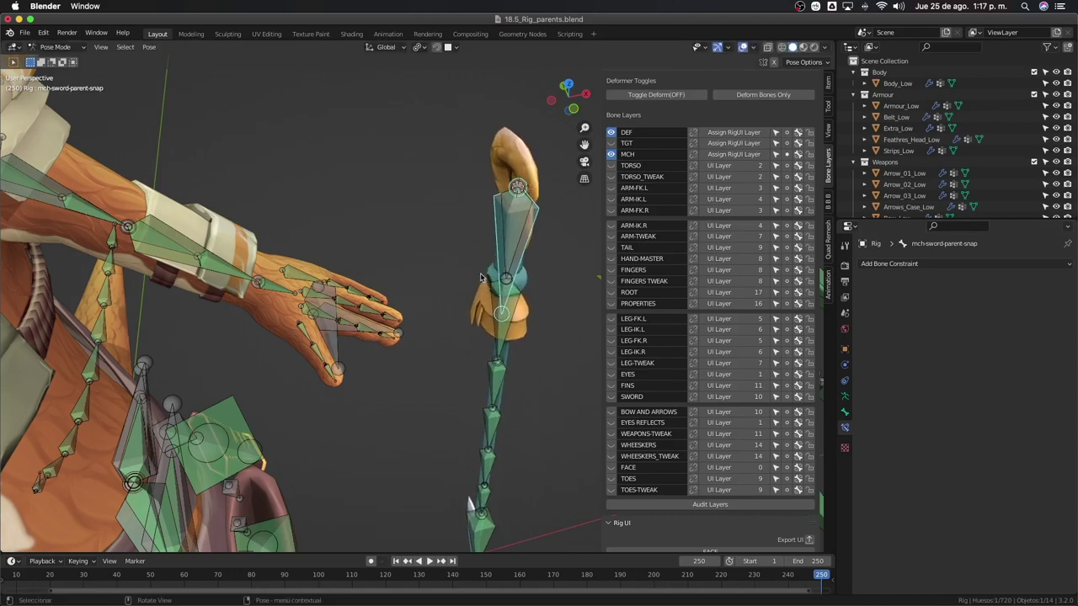
pyautogui.moveTo(481, 278)
pyautogui.mouseDown(button='middle')
pyautogui.moveTo(438, 306)
pyautogui.moveTo(457, 272)
pyautogui.moveTo(446, 256)
pyautogui.mouseUp(button='middle')
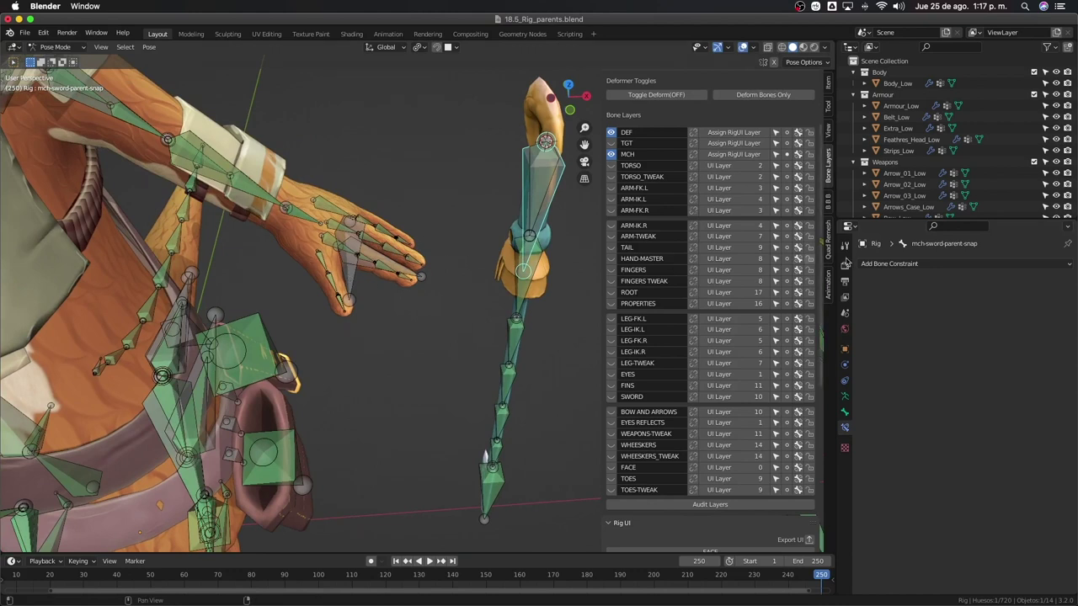
# Add a Copy Transforms constraint, then undo it because it landed on the wrong bone
pyautogui.keyDown('shift'); pyautogui.click(359, 278); pyautogui.keyUp('shift')
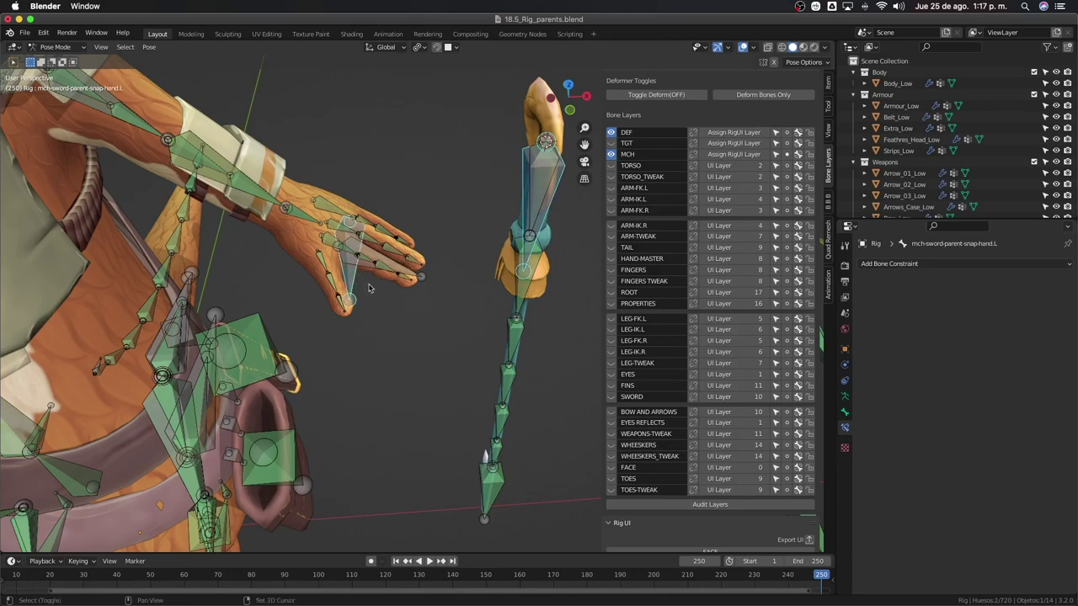
pyautogui.hotkey('ctrl', 'shift', 'c')
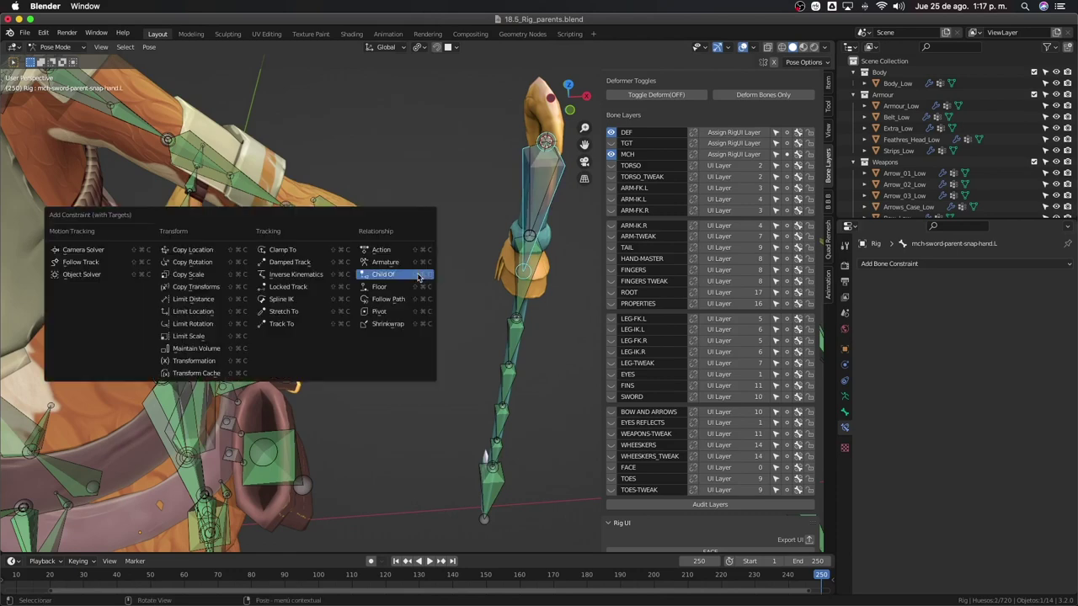
pyautogui.click(210, 293)
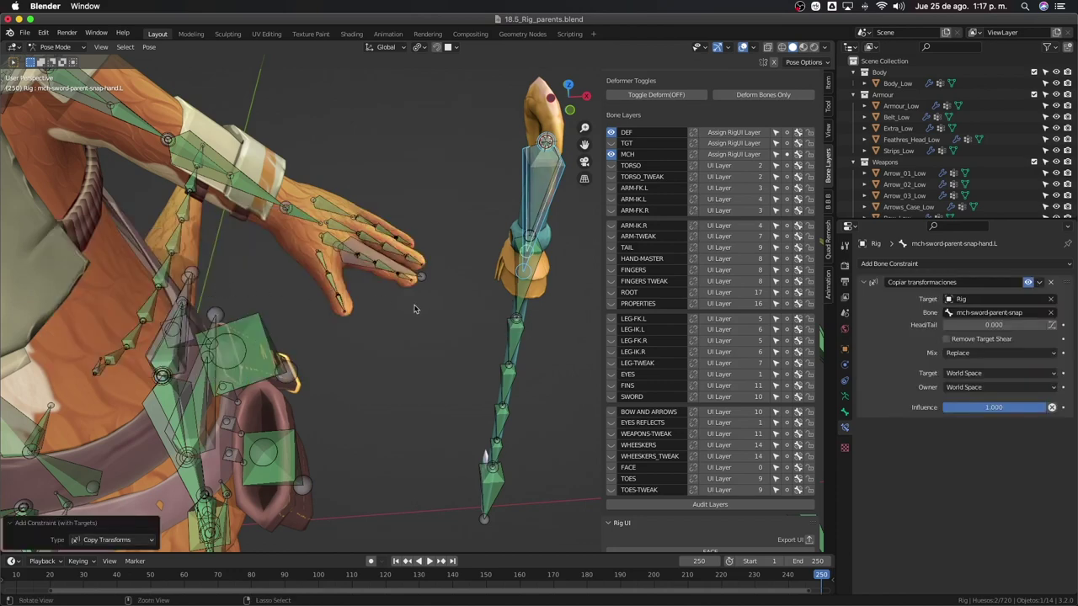
pyautogui.hotkey('ctrl', 'z')
pyautogui.hotkey('ctrl', 'z')
pyautogui.hotkey('ctrl', 'z')
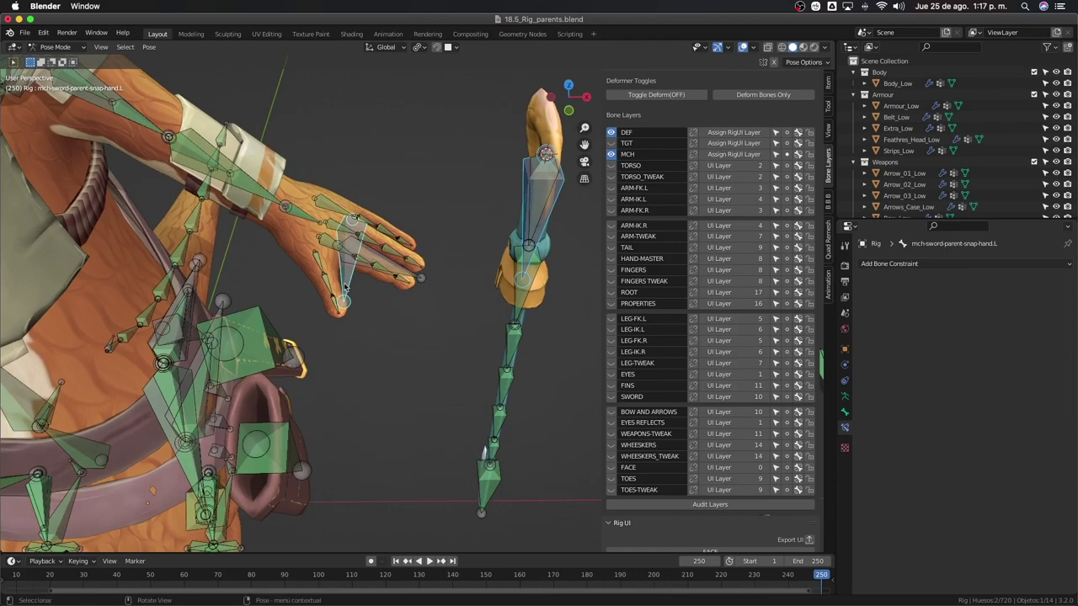
# Give the sword snap bone Copy Transforms targeting mch-sword-parent-snap-hand.L, influence 0
pyautogui.keyDown('shift'); pyautogui.click(520, 189); pyautogui.keyUp('shift')
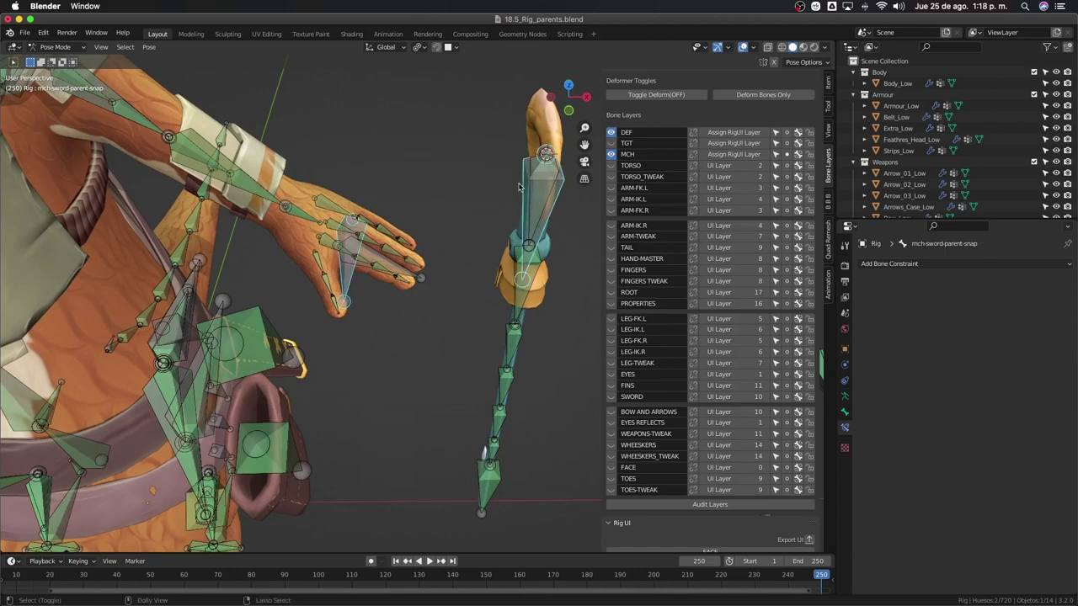
pyautogui.hotkey('shift', 'ctrl', 'c')
pyautogui.click(486, 191)
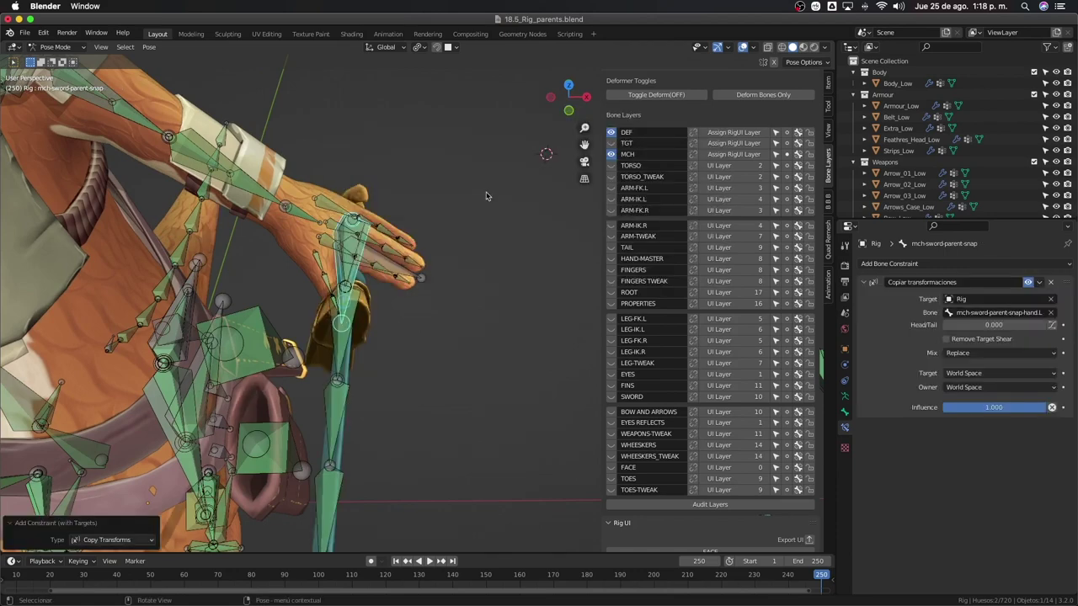
pyautogui.moveTo(437, 264)
pyautogui.mouseDown(button='middle')
pyautogui.moveTo(449, 282)
pyautogui.moveTo(497, 247)
pyautogui.moveTo(477, 237)
pyautogui.moveTo(438, 252)
pyautogui.mouseUp(button='middle')
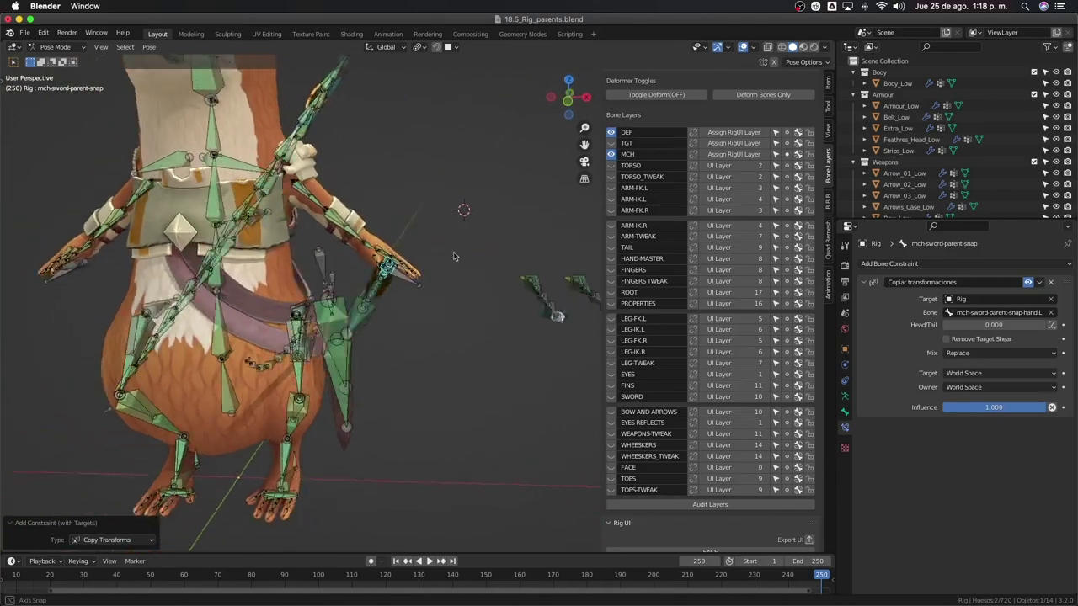
pyautogui.scroll(5, 391, 266)
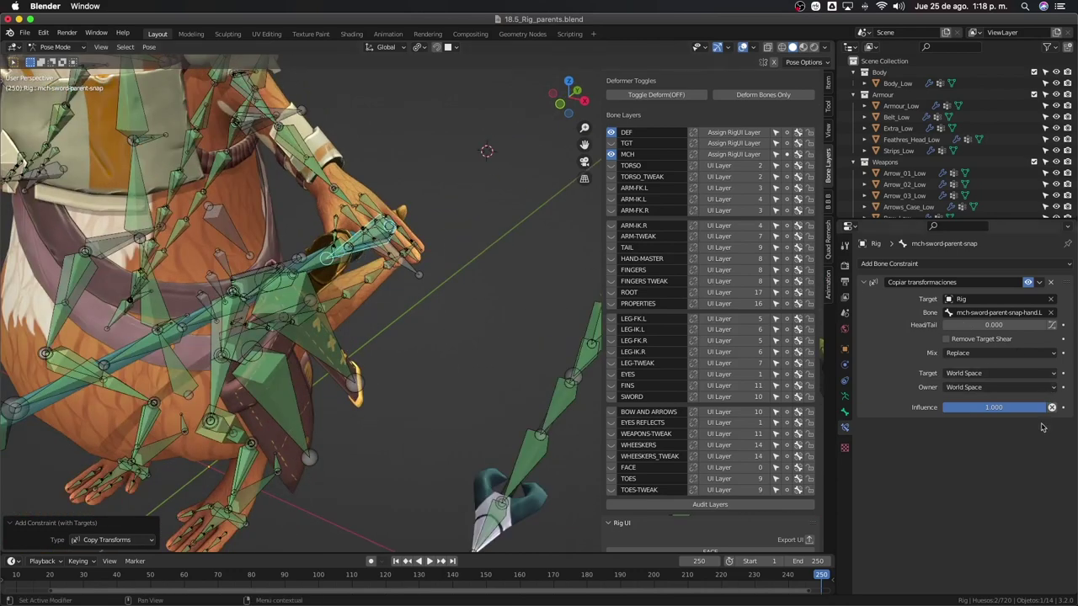
pyautogui.moveTo(1040, 410); pyautogui.dragTo(943, 410)
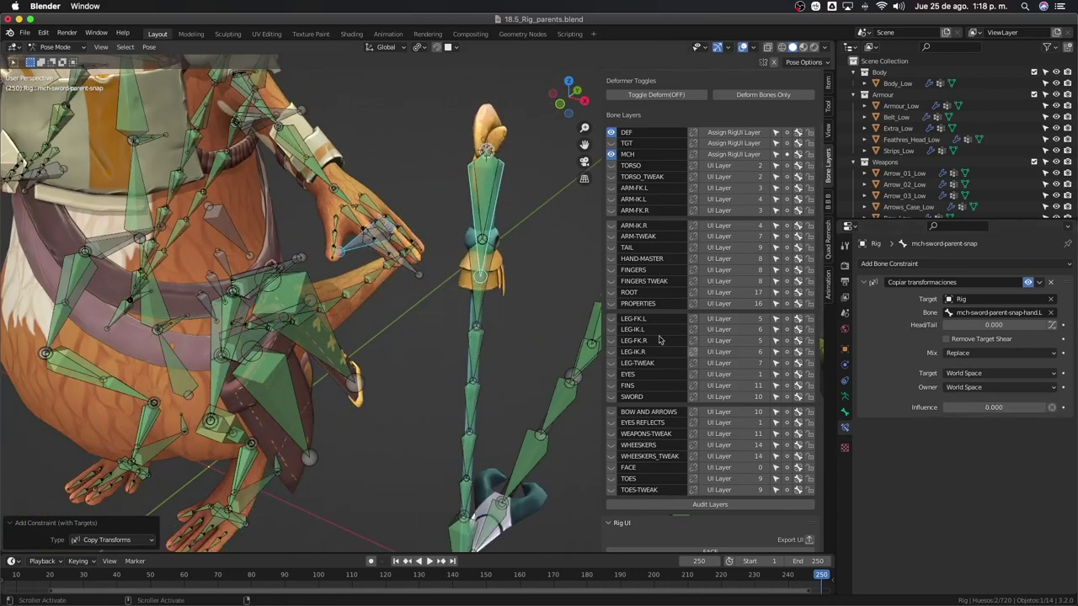
# Roll the mch-sword-parent-snap-hand.L bone a quarter turn (-1.571) in edit mode
pyautogui.click(357, 254)
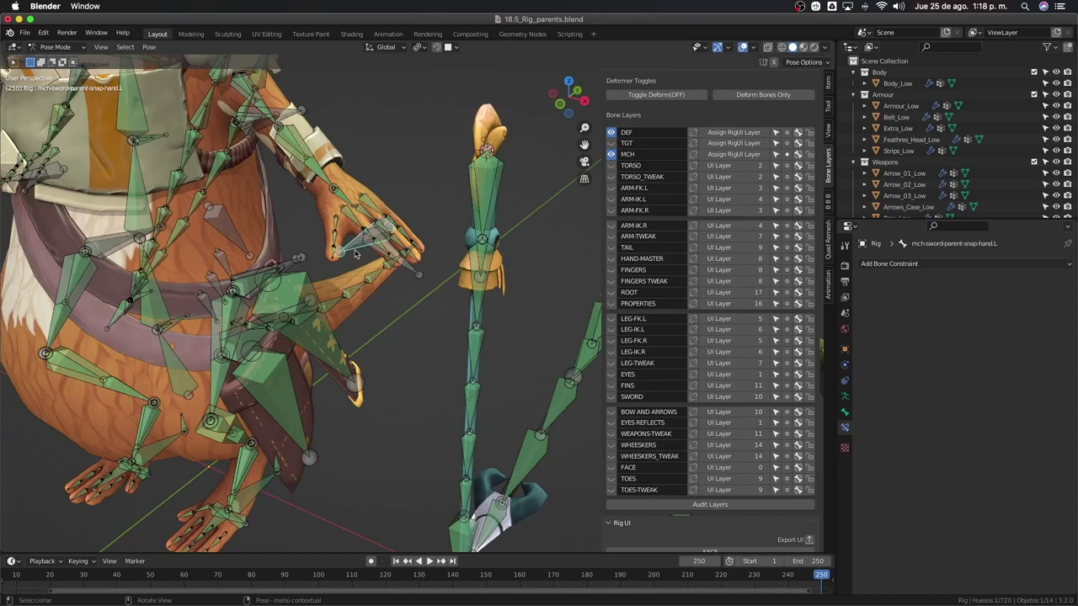
pyautogui.press('Tab')
pyautogui.moveTo(423, 298)
pyautogui.mouseDown(button='middle')
pyautogui.moveTo(459, 296)
pyautogui.moveTo(469, 308)
pyautogui.mouseUp(button='middle')
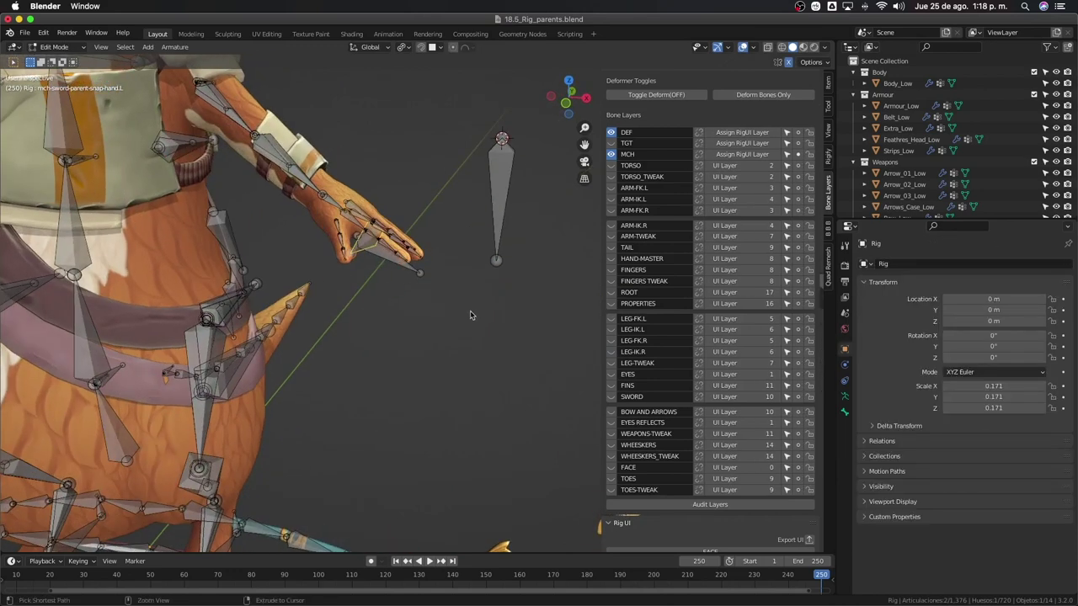
pyautogui.press('r')
pyautogui.rightClick(480, 226)
pyautogui.write('r')
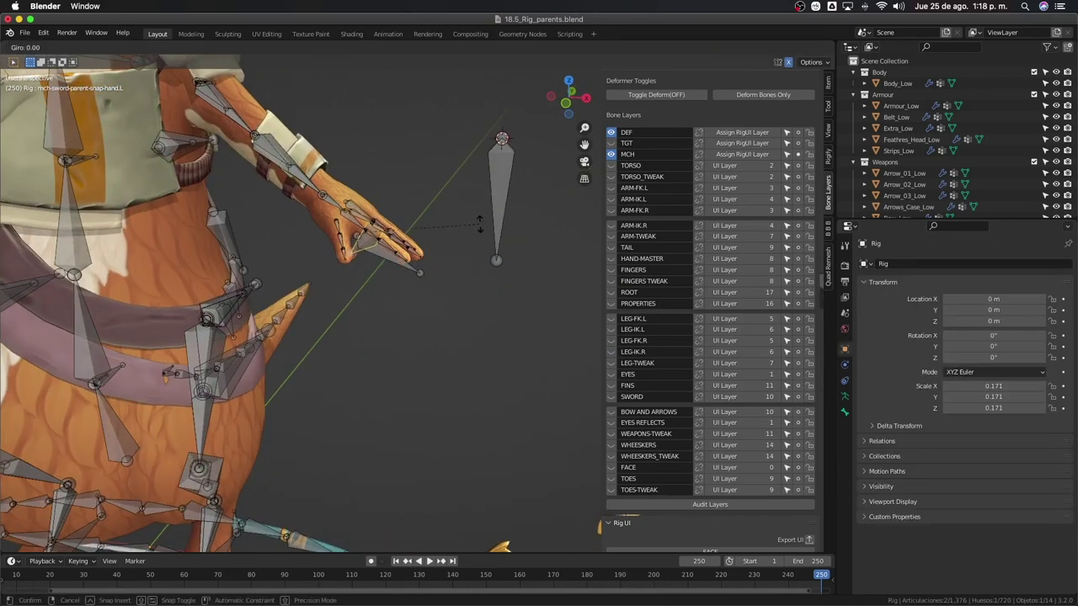
pyautogui.write('0')
pyautogui.press('Return')
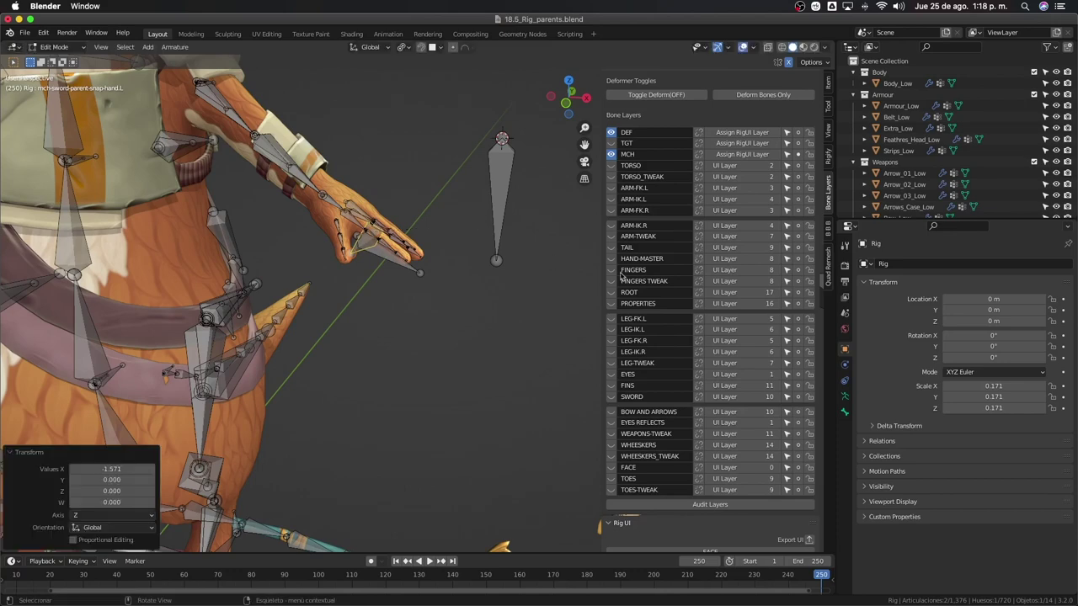
pyautogui.hotkey('ctrl', 'Tab')
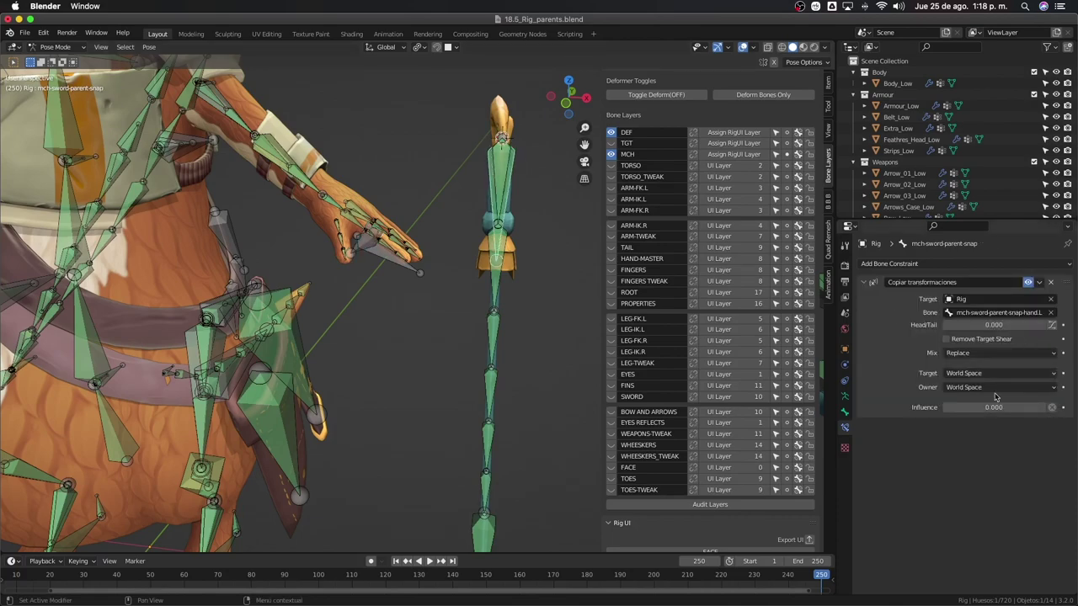
# Test the Copy Transforms influence at 1 to check the sword in hand, then reset it to 0
pyautogui.moveTo(950, 408); pyautogui.dragTo(1053, 408)
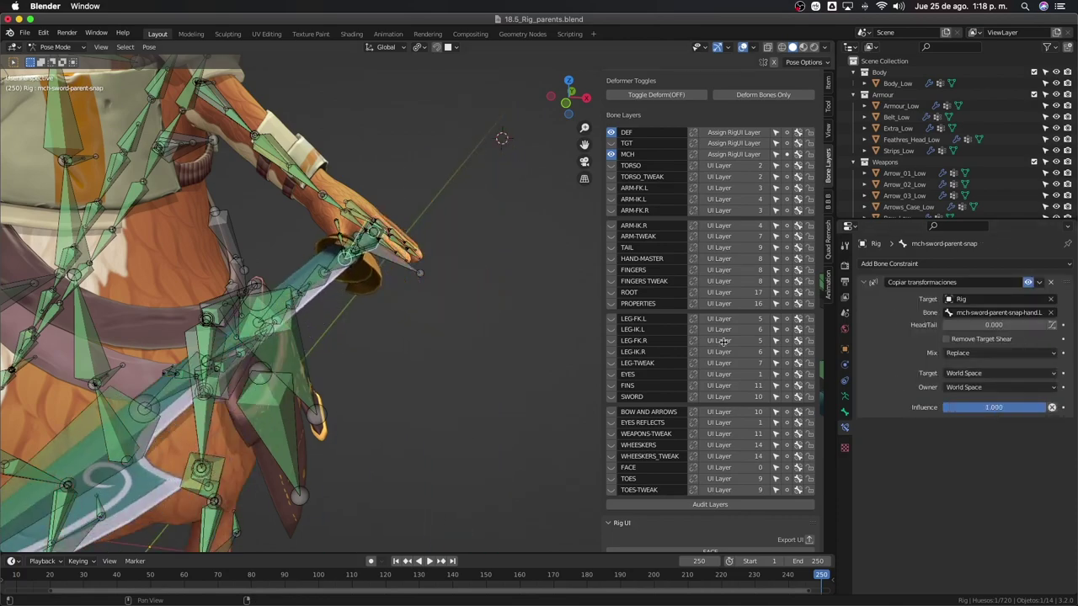
pyautogui.moveTo(379, 320)
pyautogui.mouseDown(button='middle')
pyautogui.moveTo(341, 330)
pyautogui.moveTo(367, 360)
pyautogui.moveTo(362, 337)
pyautogui.moveTo(474, 315)
pyautogui.mouseUp(button='middle')
pyautogui.scroll(-5, 367, 359)
pyautogui.scroll(5, 358, 328)
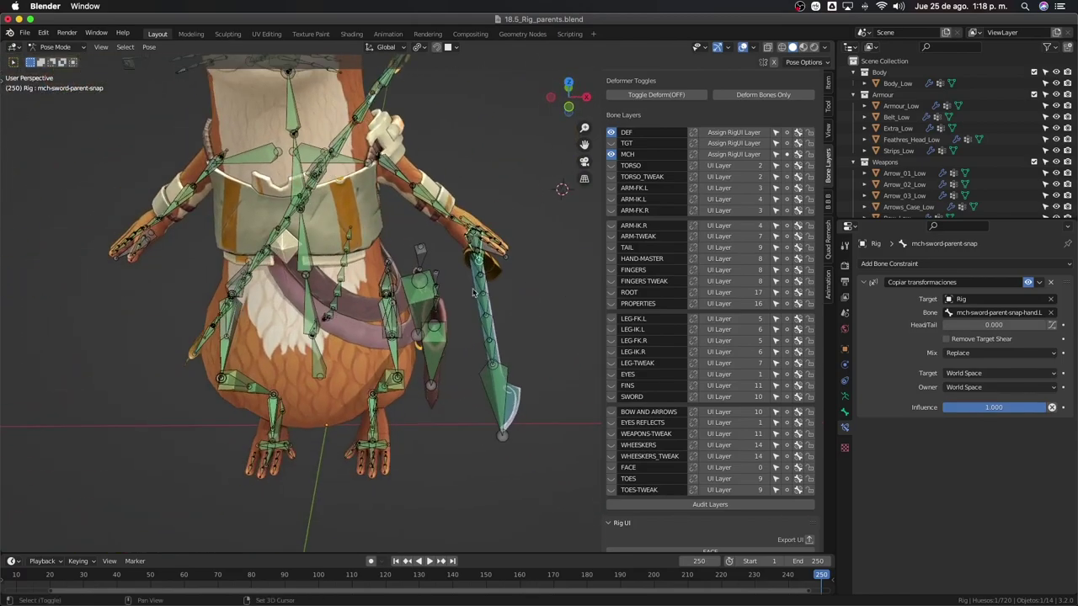
pyautogui.moveTo(103, 325); pyautogui.dragTo(133, 347, button='middle')
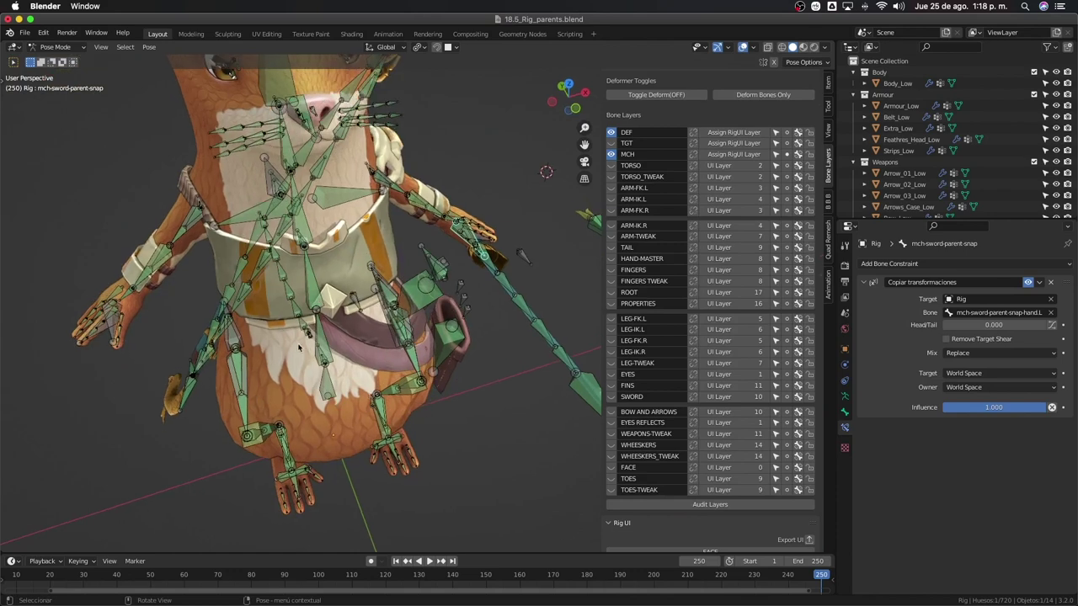
pyautogui.moveTo(298, 347); pyautogui.dragTo(307, 312, button='middle')
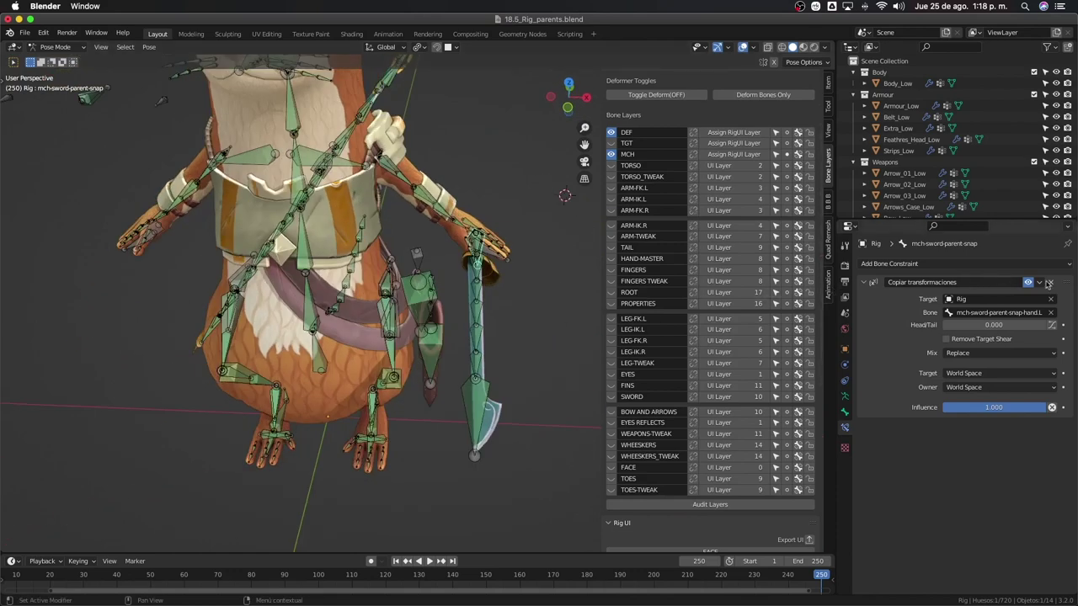
pyautogui.click(1052, 406)
# Select mch-sword-parent-snap-hand.R, then reselect the sword snap bone
pyautogui.scroll(-1, 619, 288)
pyautogui.moveTo(131, 249); pyautogui.dragTo(117, 253, button='middle')
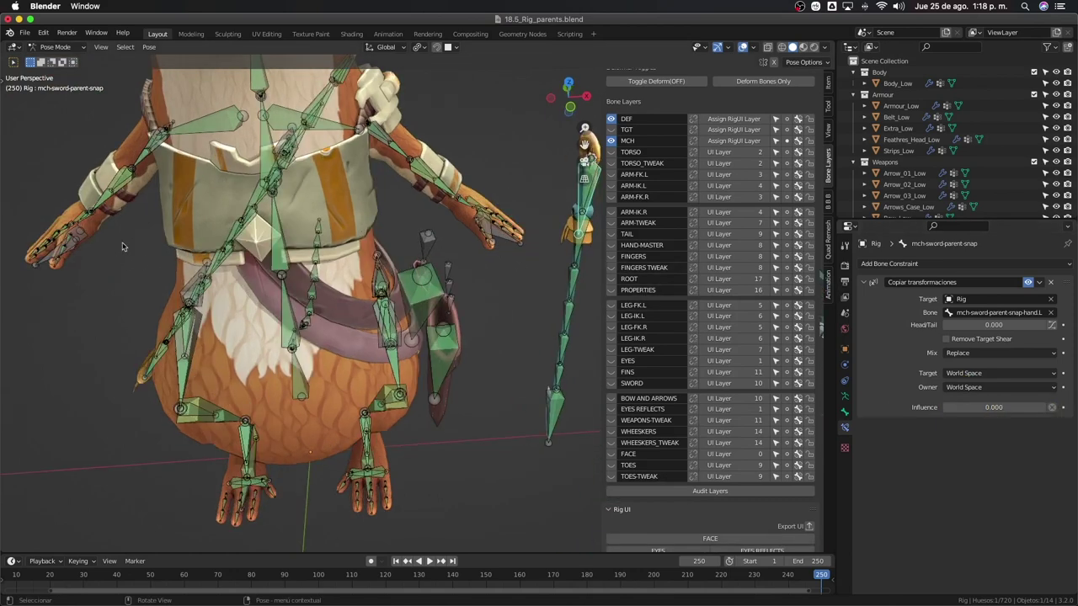
pyautogui.click(25, 307)
pyautogui.moveTo(26, 306); pyautogui.dragTo(55, 464, button='middle')
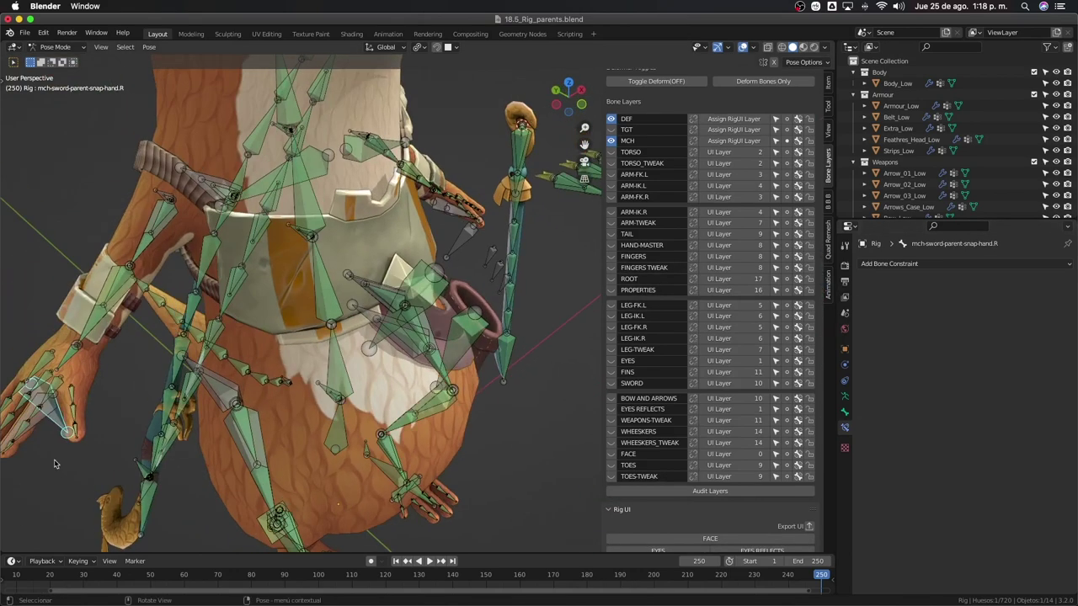
pyautogui.moveTo(54, 427); pyautogui.dragTo(47, 426, button='middle')
pyautogui.moveTo(425, 320); pyautogui.dragTo(531, 181, button='middle')
pyautogui.keyDown('shift'); pyautogui.click(530, 176); pyautogui.keyUp('shift')
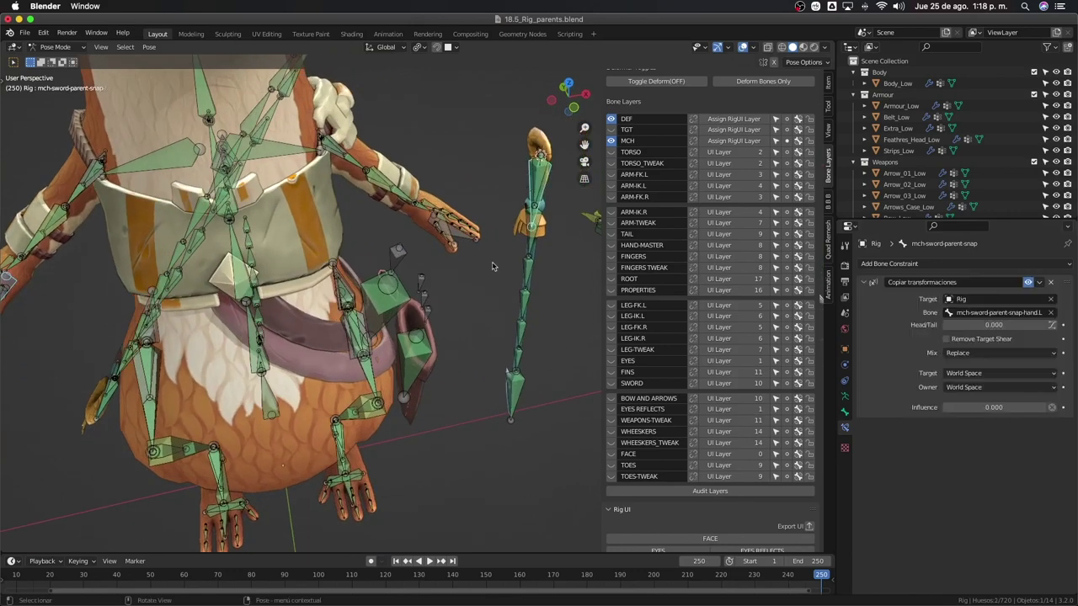
# Add a second Copy Transforms constraint targeting mch-sword-parent-snap-hand.R
pyautogui.hotkey('shift', 'ctrl', 'c')
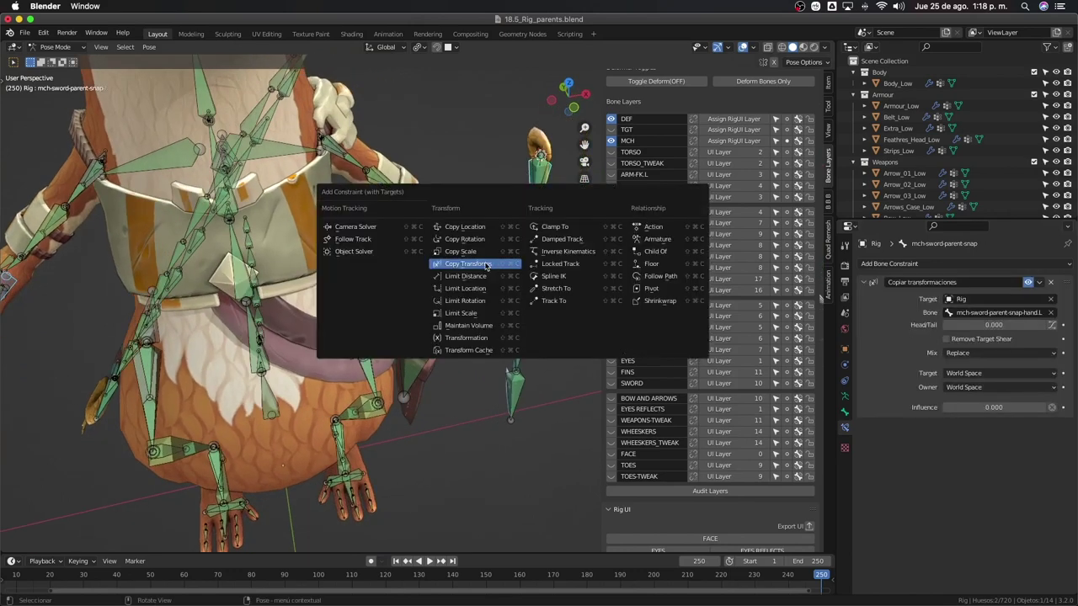
pyautogui.click(486, 266)
pyautogui.moveTo(486, 266)
pyautogui.mouseDown(button='middle')
pyautogui.moveTo(411, 258)
pyautogui.moveTo(421, 292)
pyautogui.moveTo(395, 286)
pyautogui.moveTo(405, 295)
pyautogui.mouseUp(button='middle')
pyautogui.scroll(3, 421, 292)
# Hide the DEF bone layer and set the right-hand constraint's influence to 0
pyautogui.click(372, 231)
pyautogui.moveTo(371, 231)
pyautogui.mouseDown(button='middle')
pyautogui.moveTo(458, 331)
pyautogui.moveTo(393, 289)
pyautogui.moveTo(294, 330)
pyautogui.mouseUp(button='middle')
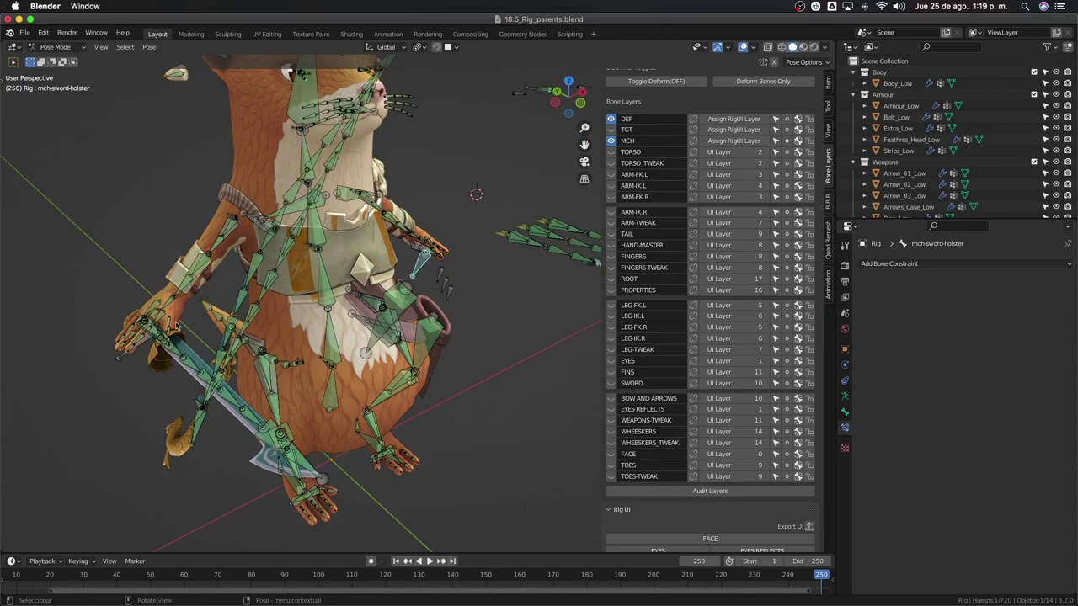
pyautogui.moveTo(327, 308); pyautogui.dragTo(250, 315, button='middle')
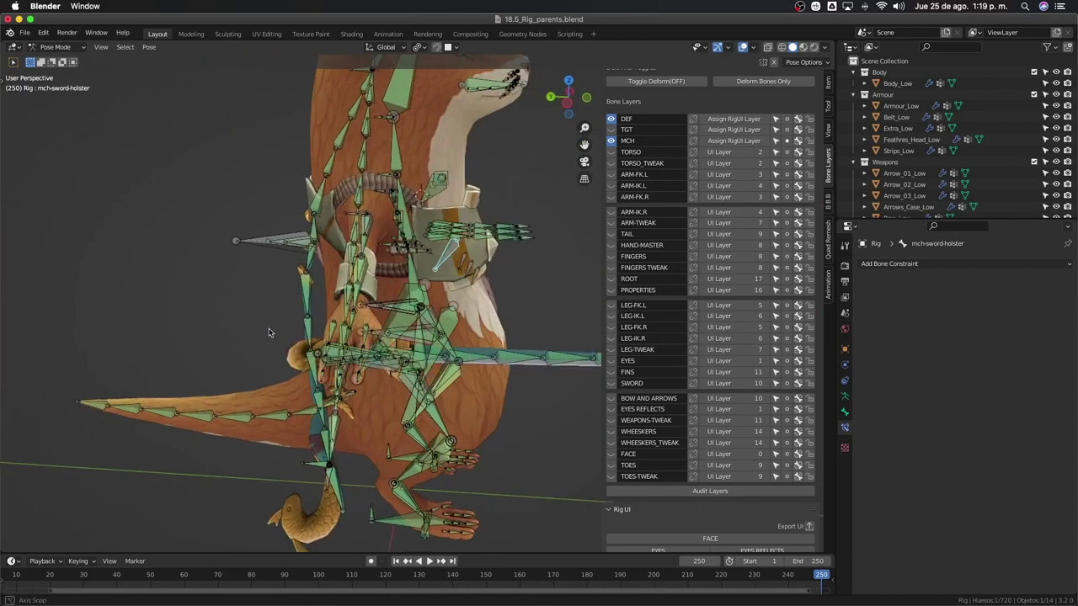
pyautogui.click(611, 119)
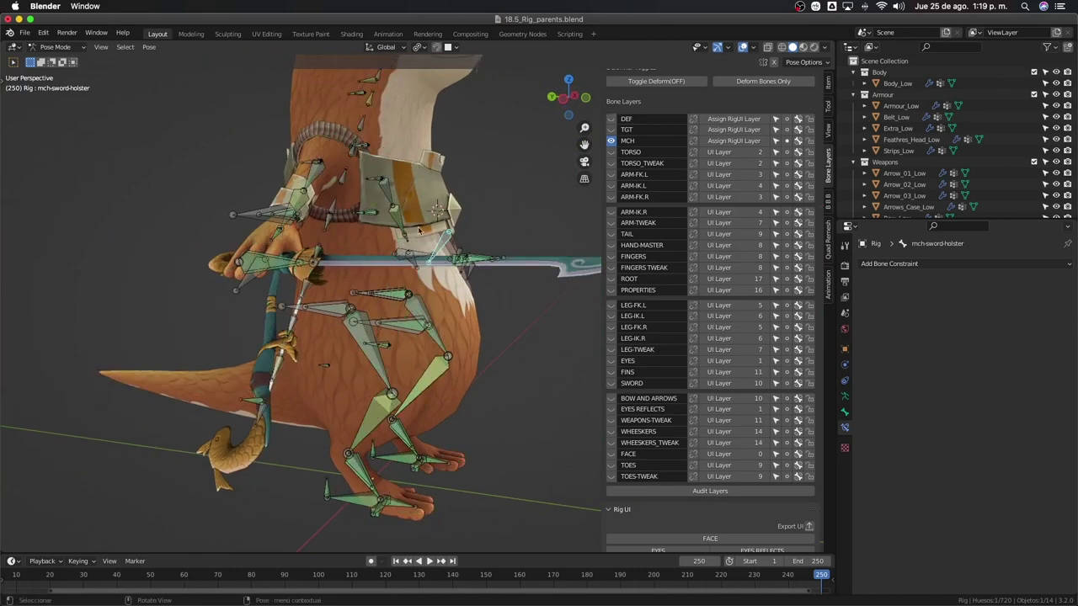
pyautogui.moveTo(303, 267); pyautogui.dragTo(272, 266, button='middle')
pyautogui.click(273, 277)
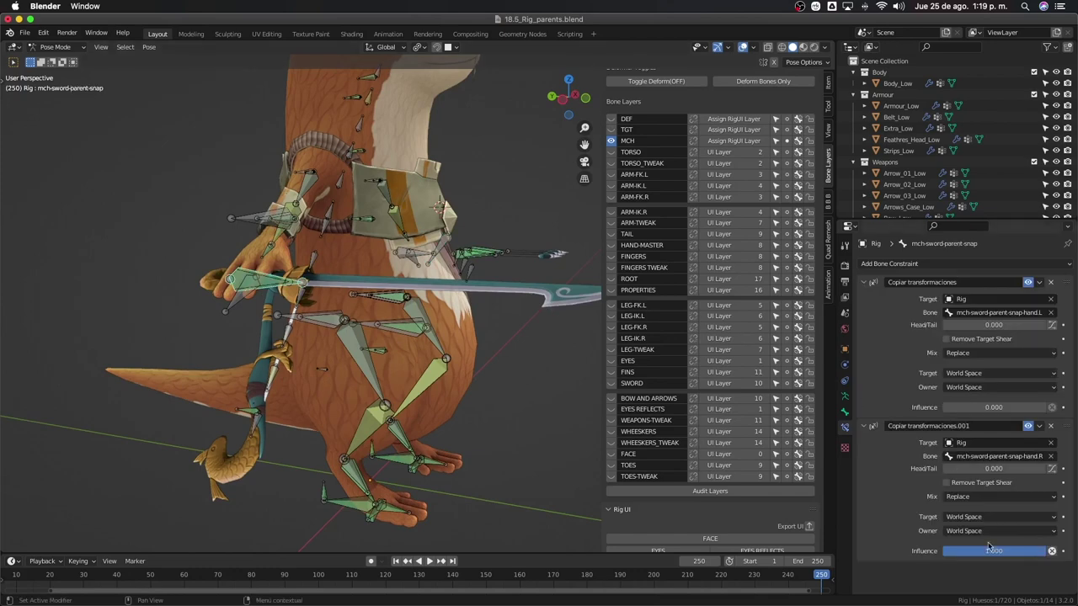
pyautogui.moveTo(993, 550); pyautogui.dragTo(947, 551)
pyautogui.moveTo(396, 253); pyautogui.dragTo(485, 252, button='middle')
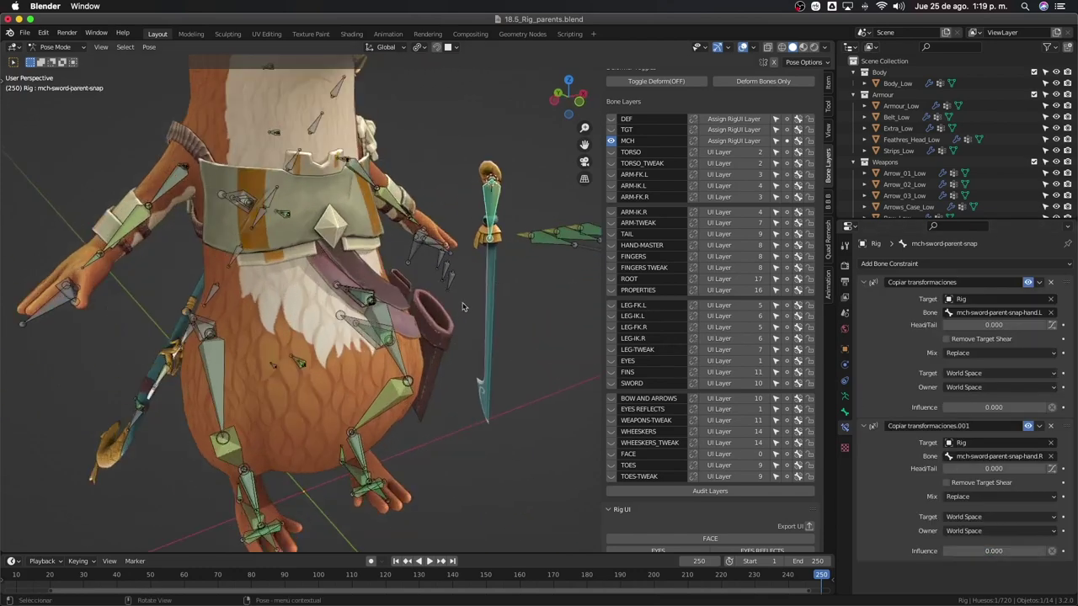
# Add a third Copy Transforms constraint on the sword snap bone targeting mch-sword-holster
pyautogui.click(404, 249)
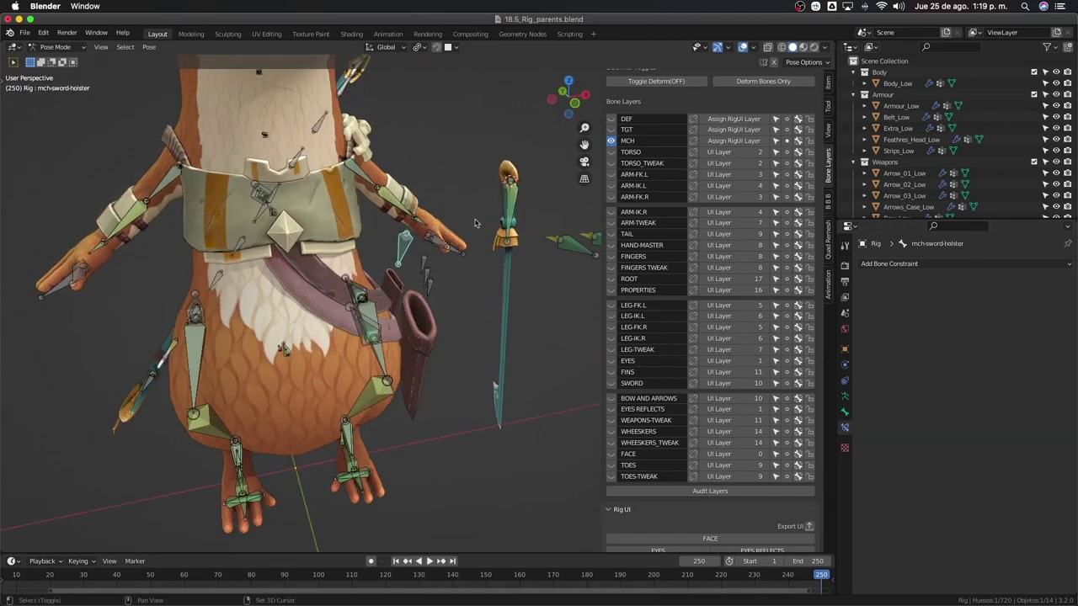
pyautogui.click(510, 210)
pyautogui.hotkey('ctrl', 'shift', 'c')
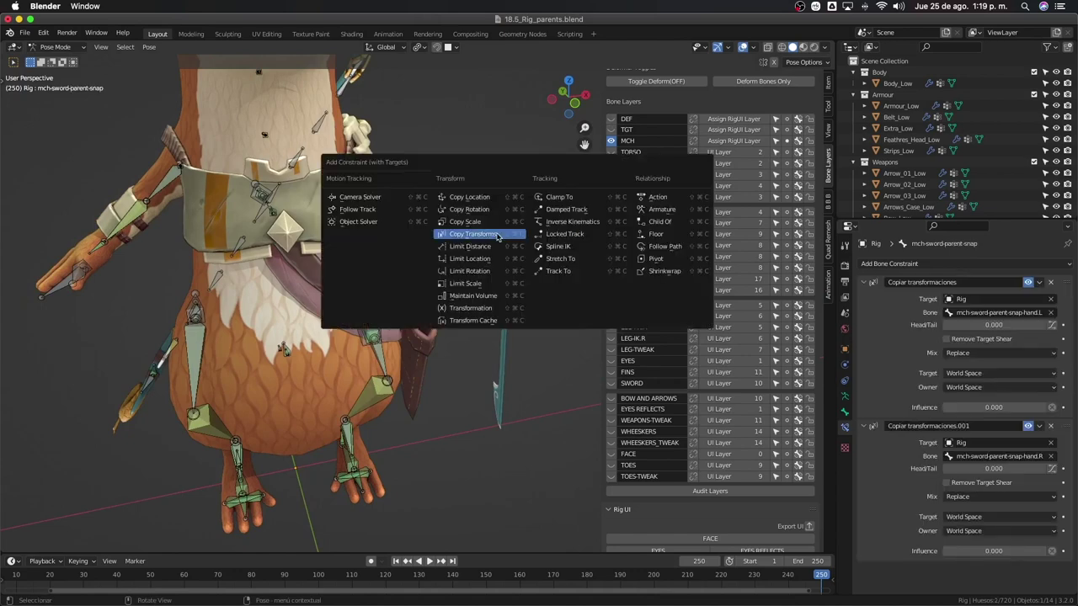
pyautogui.click(498, 234)
pyautogui.moveTo(497, 237)
pyautogui.mouseDown(button='middle')
pyautogui.moveTo(444, 293)
pyautogui.moveTo(416, 288)
pyautogui.mouseUp(button='middle')
pyautogui.scroll(3, 416, 288)
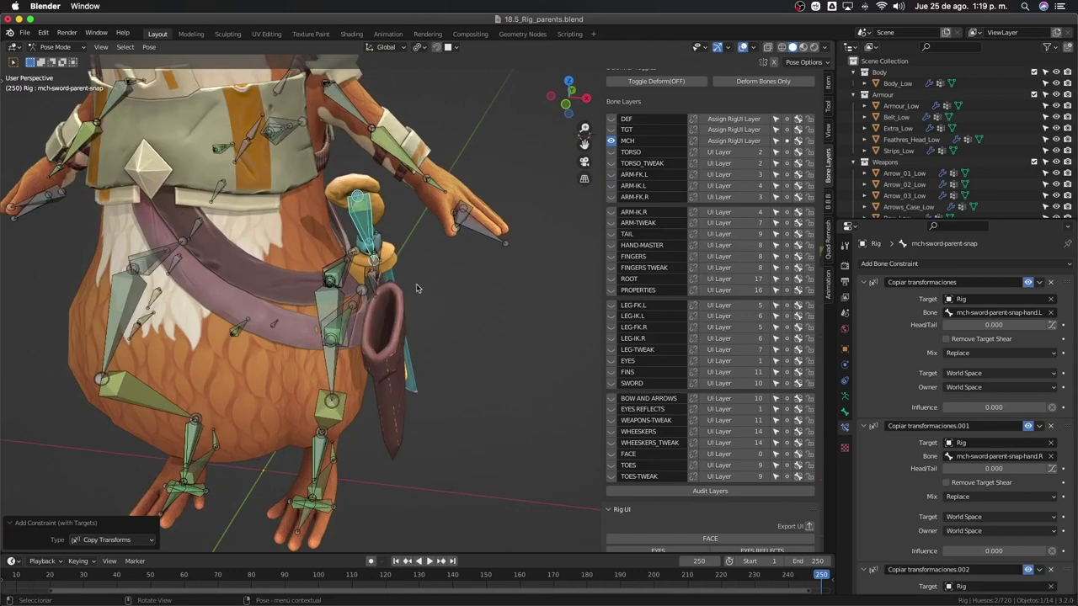
# Roll the mch-sword-holster bone a quarter turn (90) in edit mode, back to pose mode
pyautogui.press('Tab')
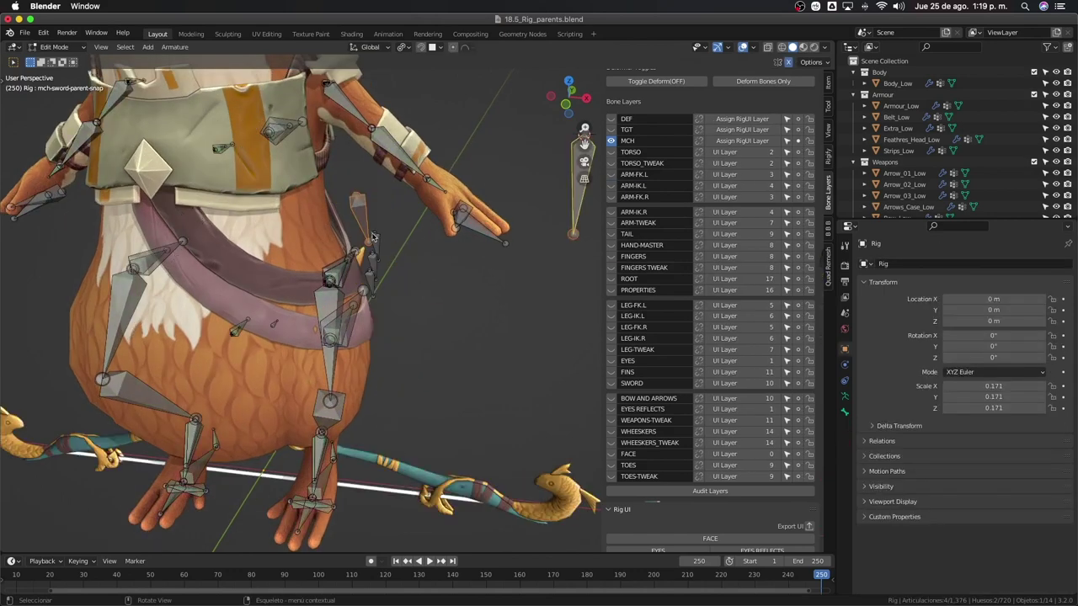
pyautogui.click(365, 229)
pyautogui.hotkey('ctrl', 'r')
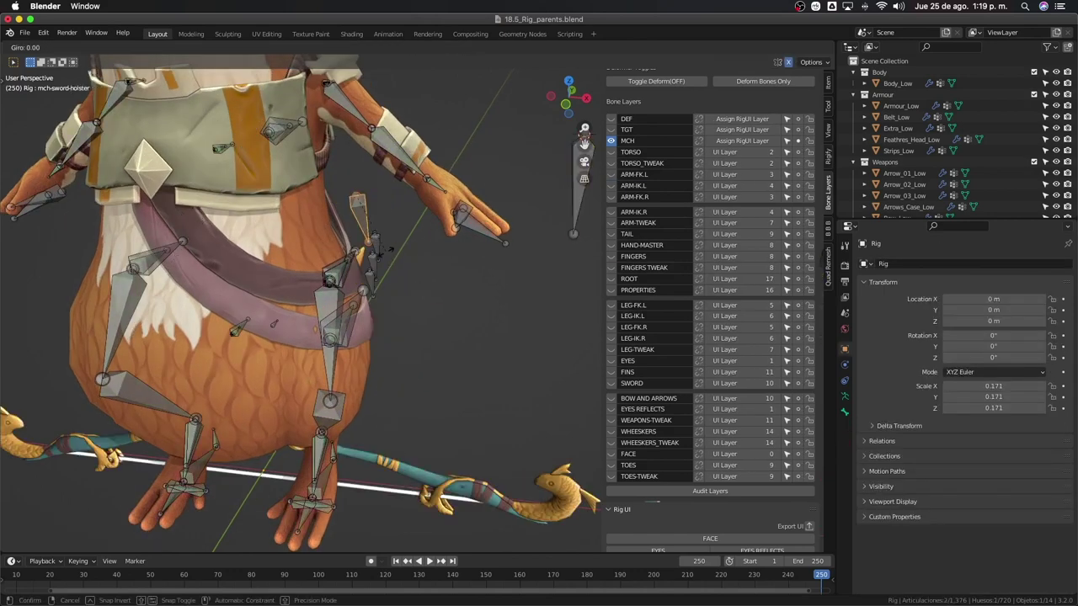
pyautogui.write('90')
pyautogui.press('Return')
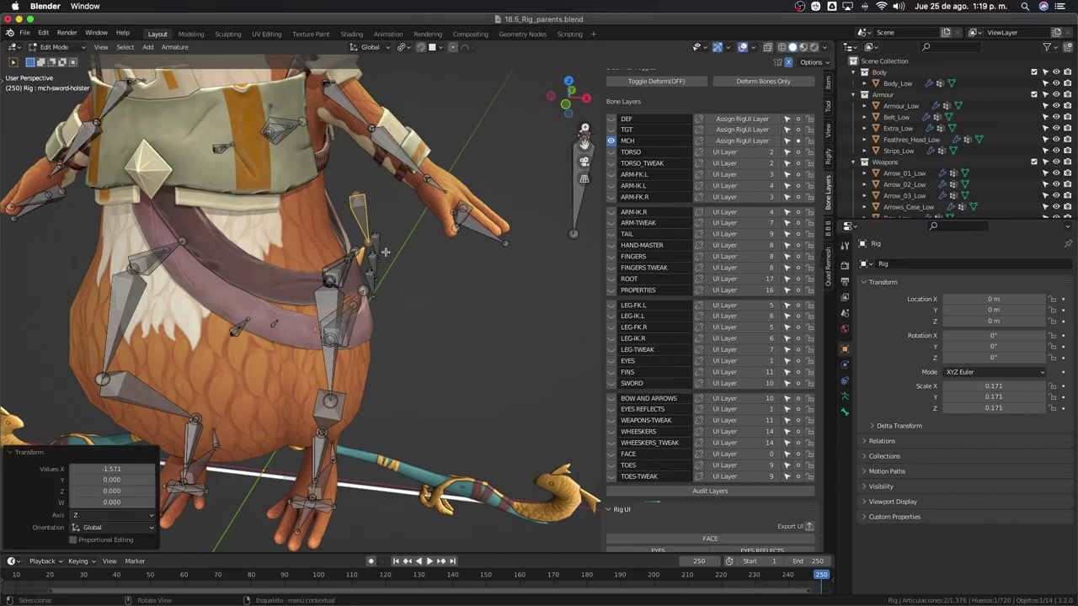
pyautogui.press('Tab')
pyautogui.moveTo(383, 250)
pyautogui.mouseDown(button='middle')
pyautogui.moveTo(308, 286)
pyautogui.moveTo(489, 277)
pyautogui.moveTo(410, 276)
pyautogui.mouseUp(button='middle')
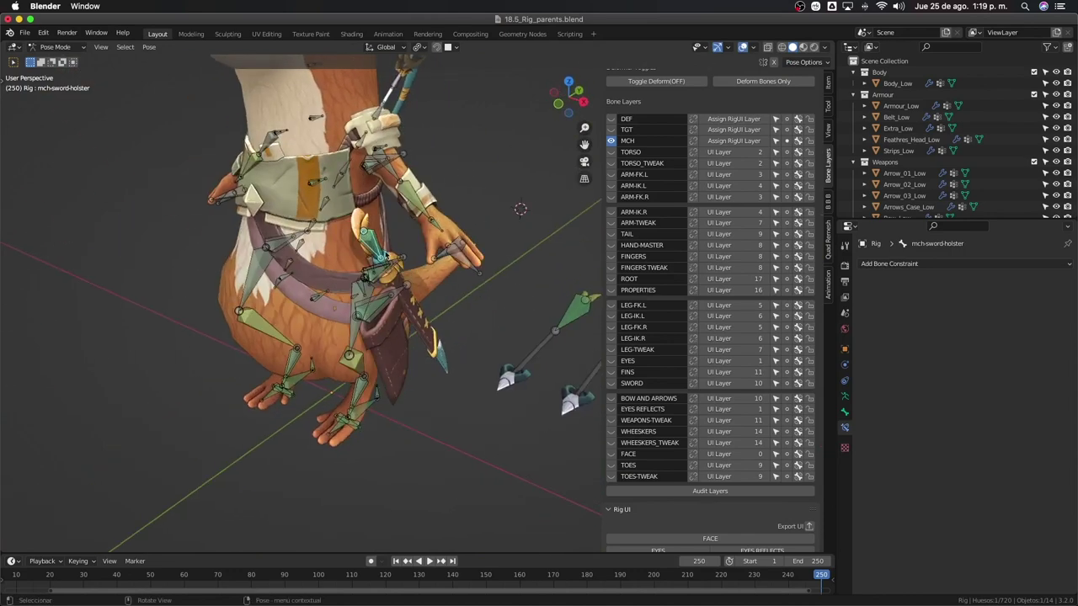
# On mch-sword-parent-snap, drag the holster constraint Copiar transformaciones.002's influence down to 0
pyautogui.click(381, 253)
pyautogui.press('g')
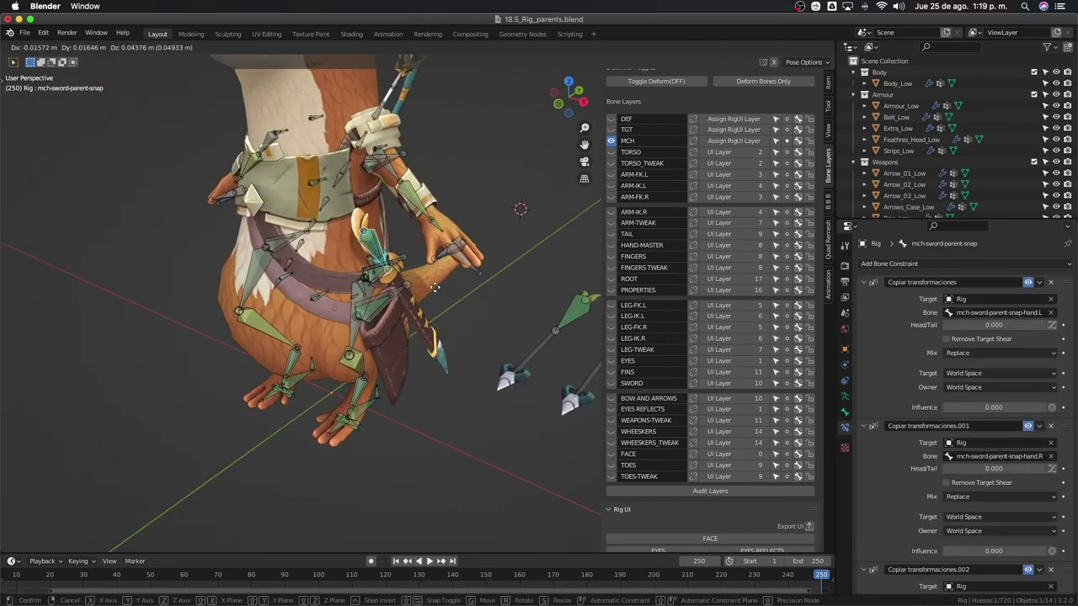
pyautogui.rightClick(436, 286)
pyautogui.scroll(-2, 539, 353)
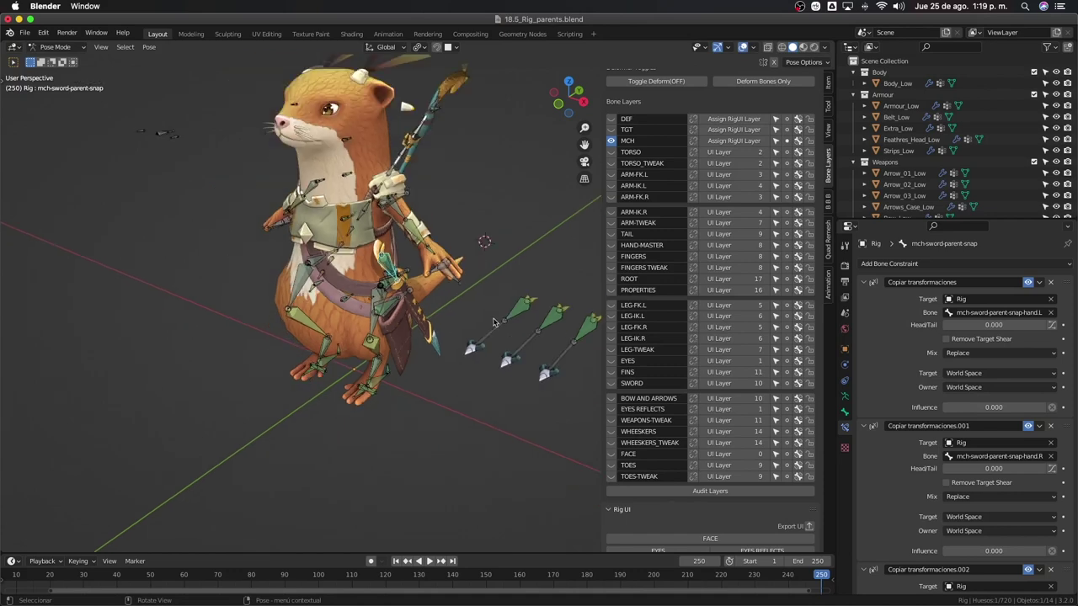
pyautogui.scroll(-2, 973, 496)
pyautogui.scroll(-2, 973, 496)
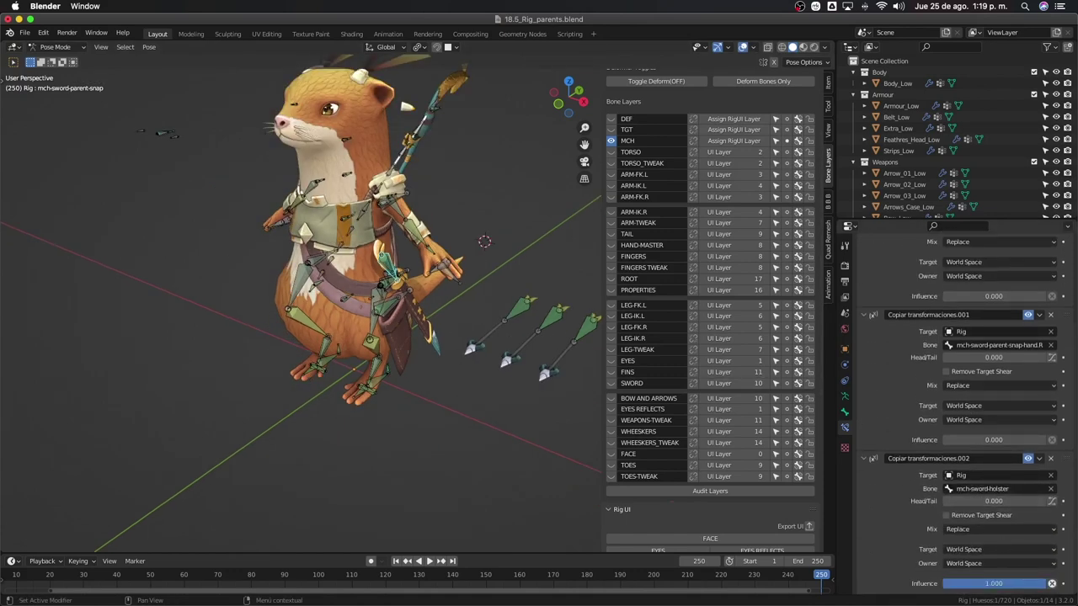
pyautogui.moveTo(994, 583); pyautogui.dragTo(943, 583)
pyautogui.moveTo(395, 269); pyautogui.dragTo(547, 278, button='middle')
pyautogui.press('g')
pyautogui.click(505, 277)
# Orbit around the character to check that the sword now sits beside it
pyautogui.moveTo(395, 297); pyautogui.dragTo(393, 270, button='middle')
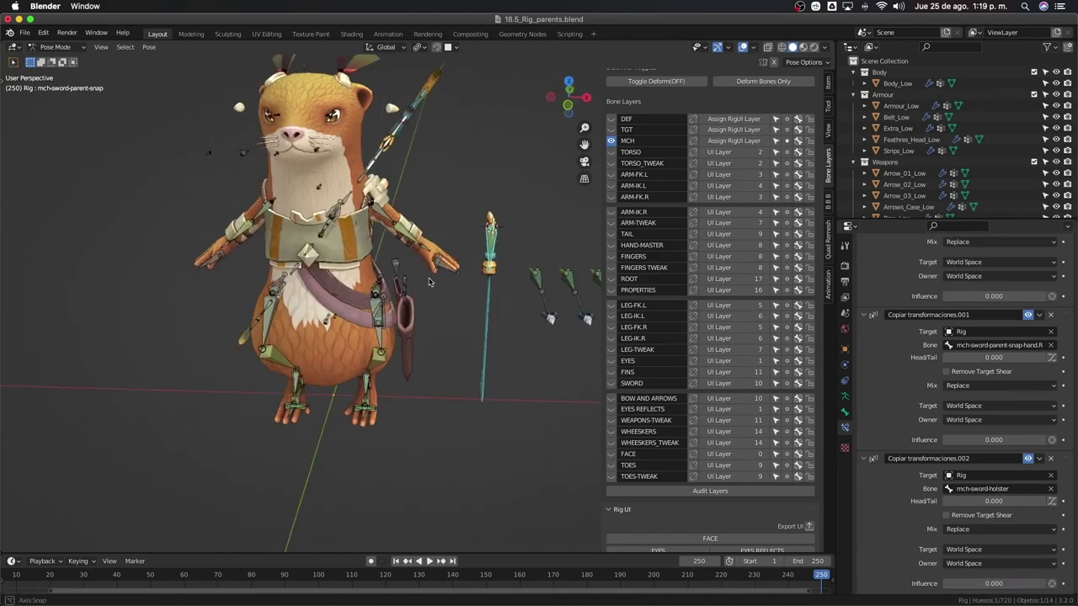
pyautogui.moveTo(250, 236); pyautogui.dragTo(218, 269, button='middle')
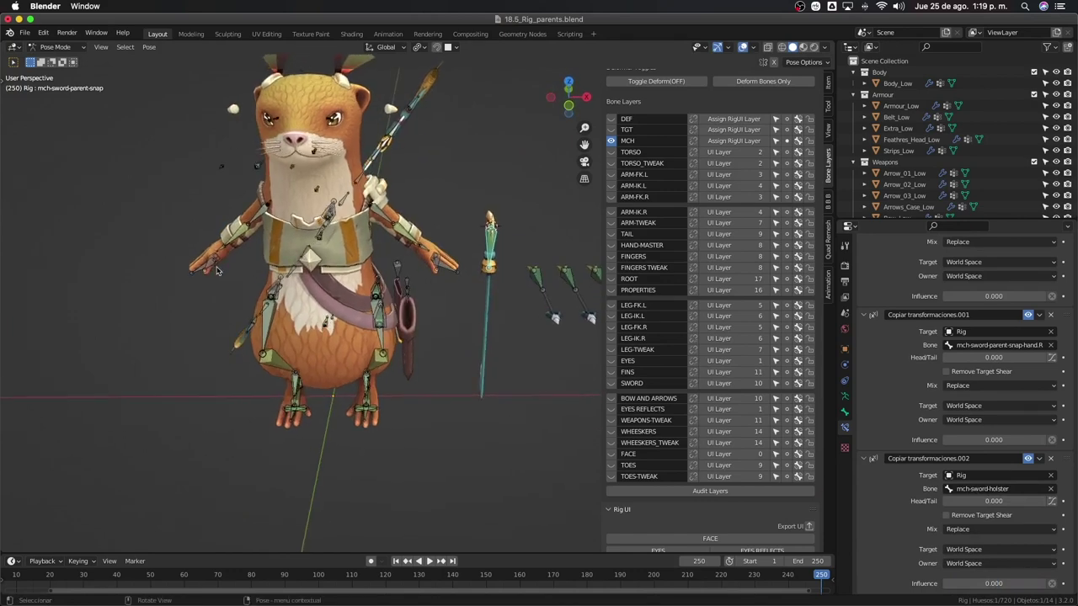
pyautogui.moveTo(355, 345); pyautogui.dragTo(335, 331, button='middle')
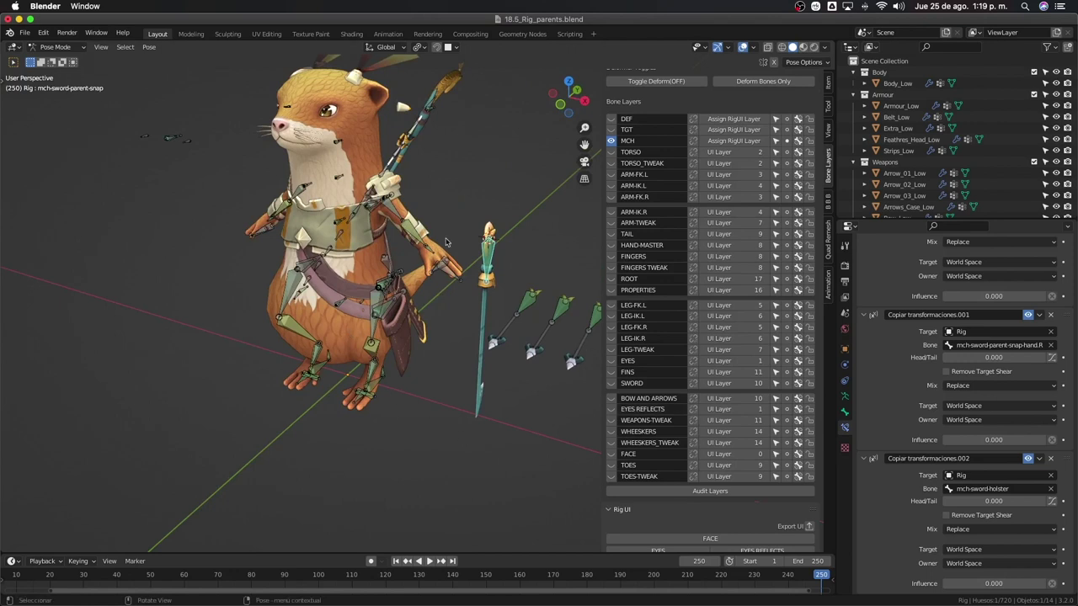
pyautogui.moveTo(337, 328); pyautogui.dragTo(358, 325, button='middle')
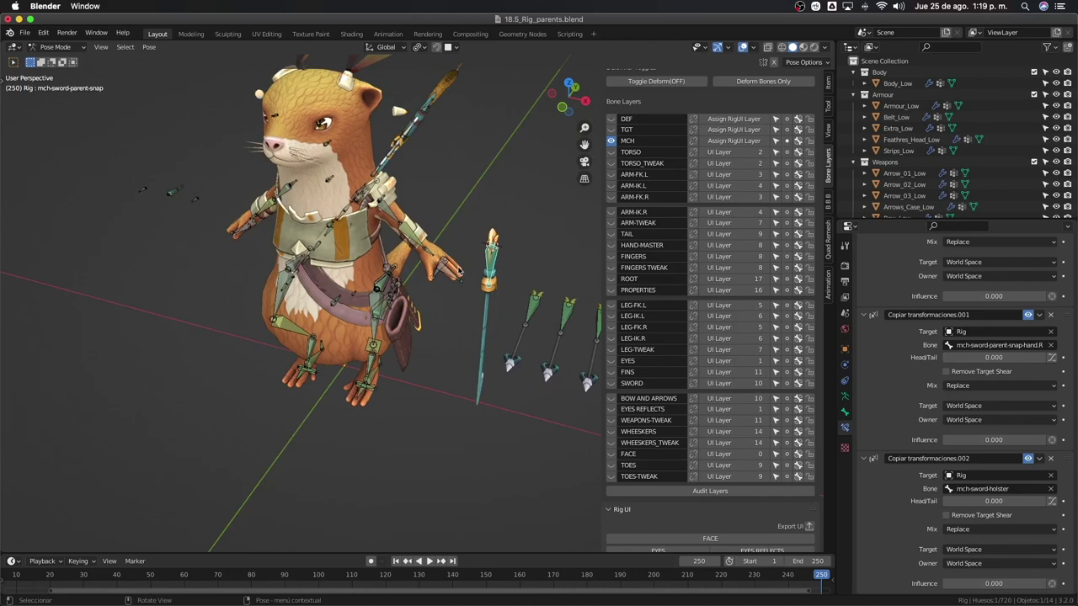
pyautogui.moveTo(504, 361); pyautogui.dragTo(531, 290, button='middle')
pyautogui.scroll(2, 949, 317)
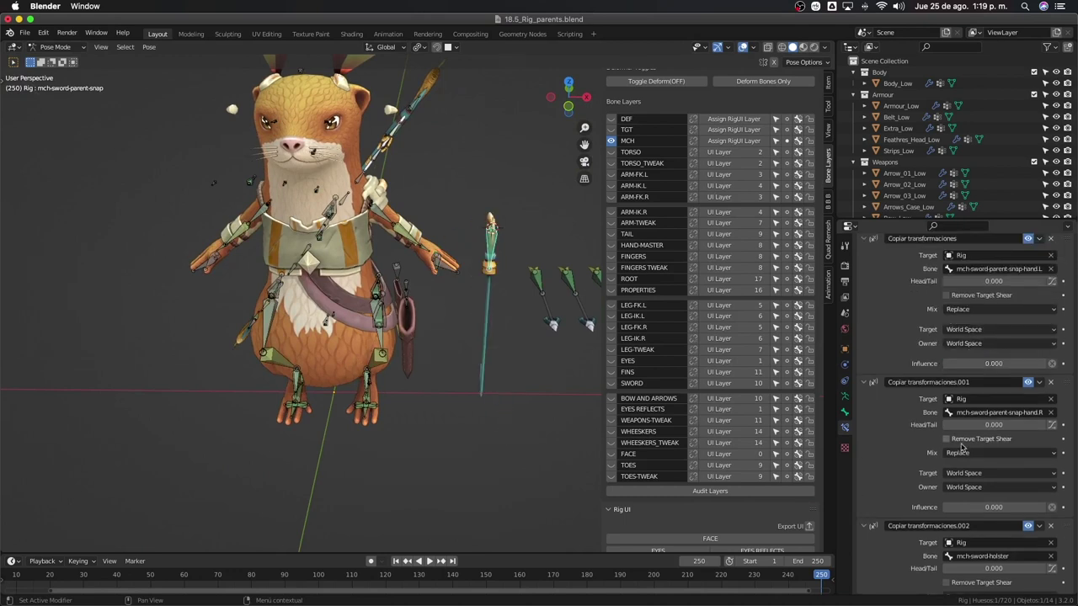
pyautogui.scroll(-2, 949, 405)
pyautogui.moveTo(527, 348); pyautogui.dragTo(556, 388, button='middle')
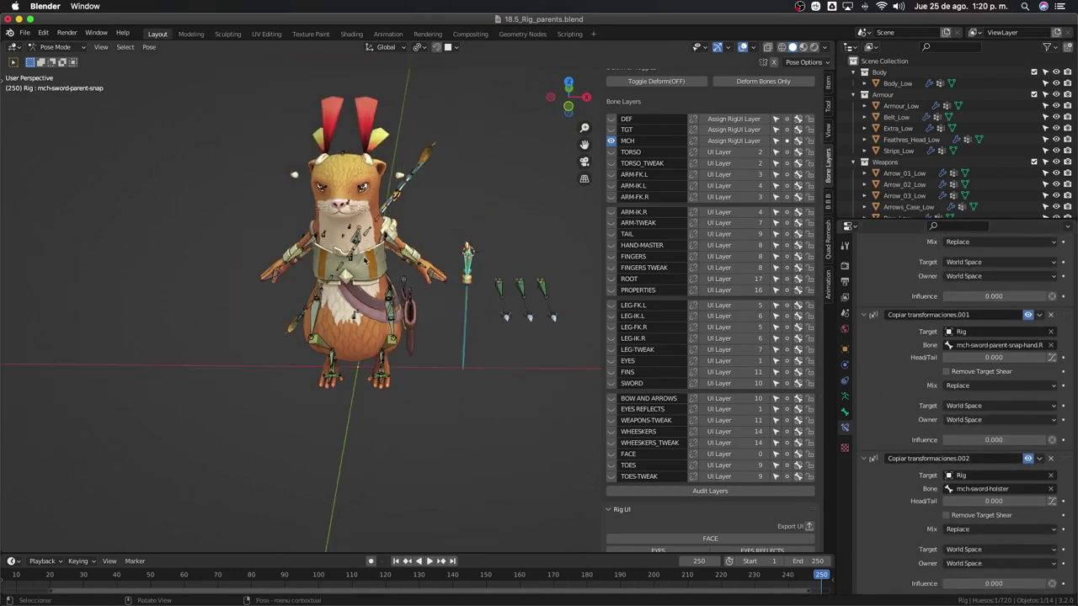
# Show the PROPERTIES bone layer and open the Properties bone's Sword - Parent property settings: integer, min 0, max 3
pyautogui.click(611, 290)
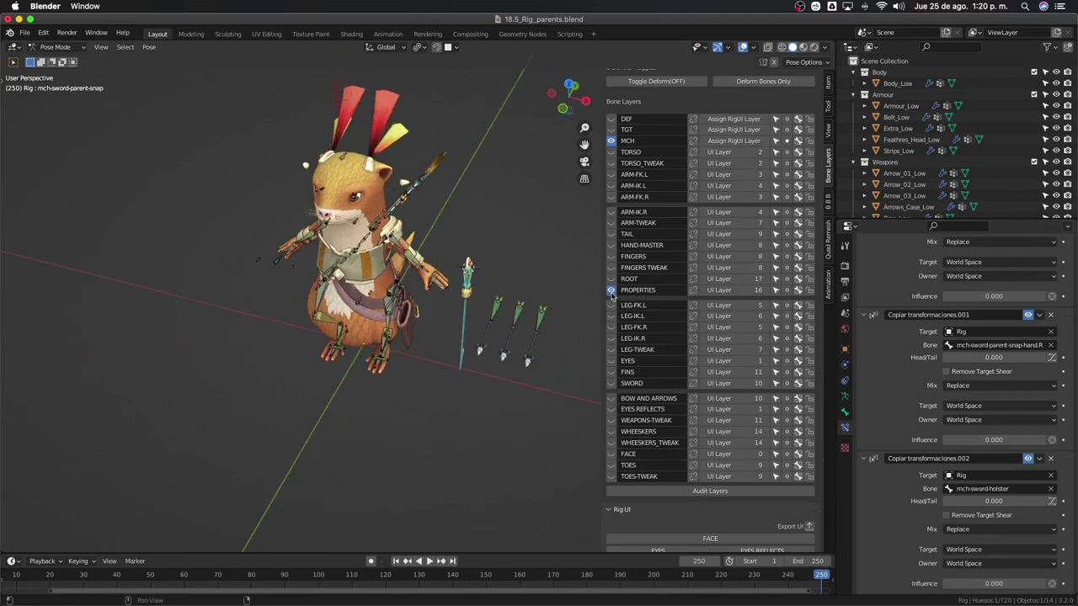
pyautogui.click(337, 107)
pyautogui.click(845, 412)
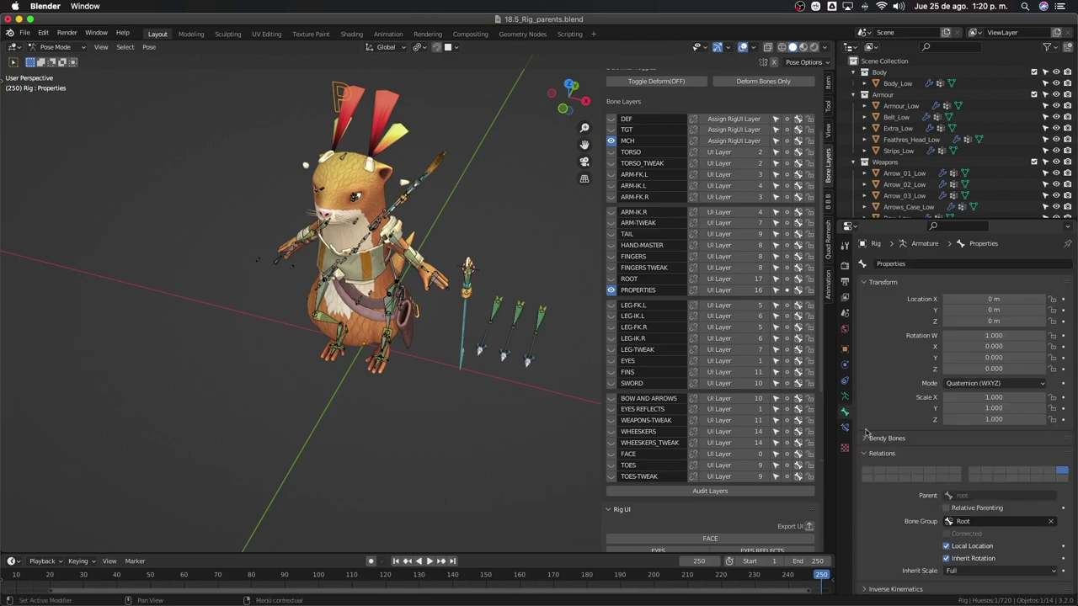
pyautogui.scroll(-4, 868, 432)
pyautogui.scroll(-3, 876, 442)
pyautogui.scroll(-4, 884, 455)
pyautogui.scroll(-4, 894, 466)
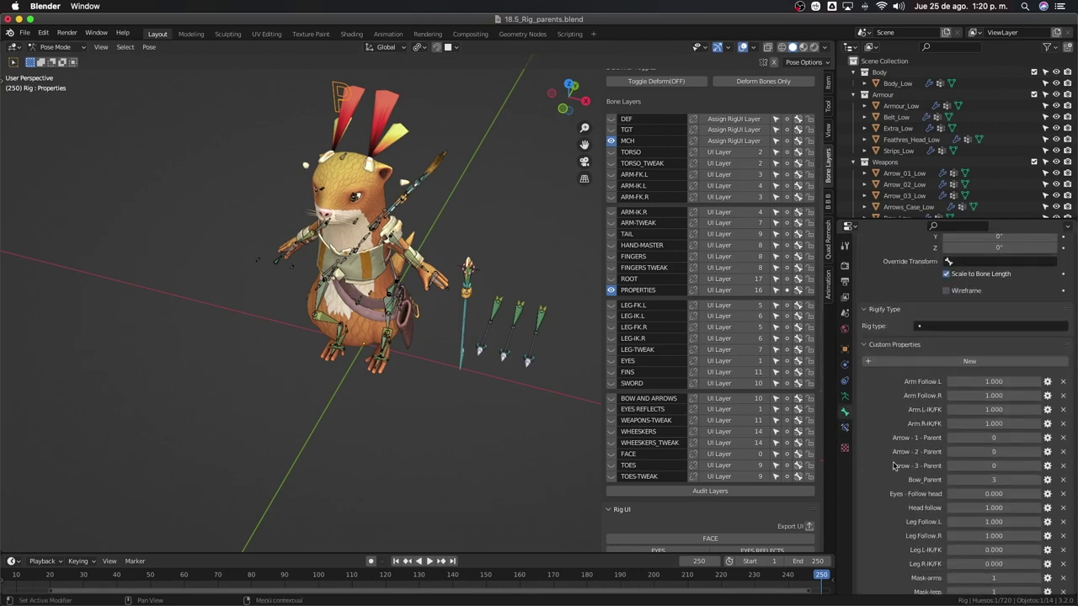
pyautogui.scroll(-2, 894, 465)
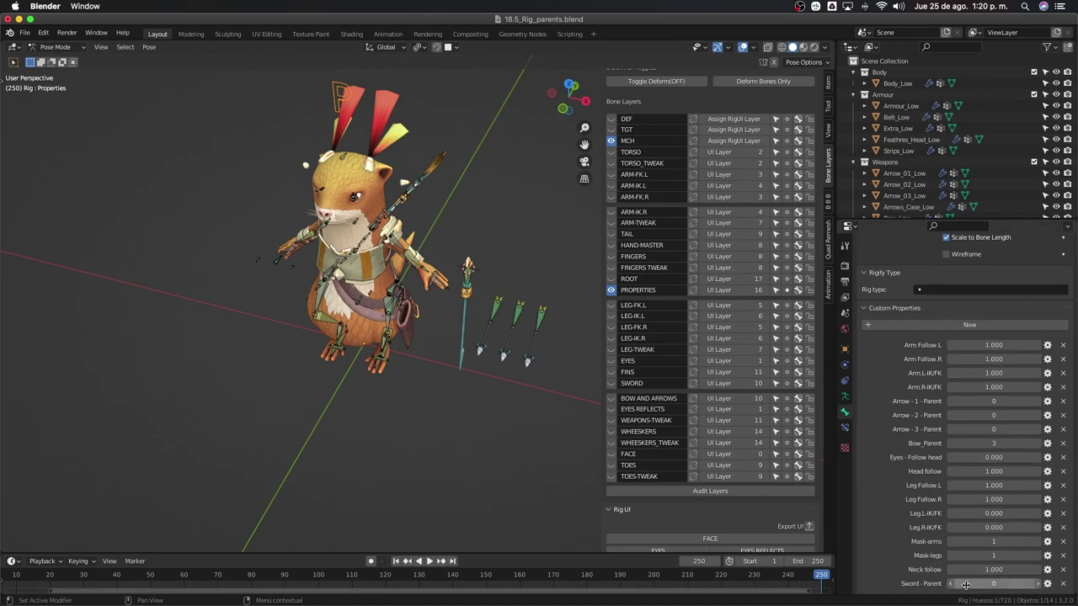
pyautogui.click(1048, 584)
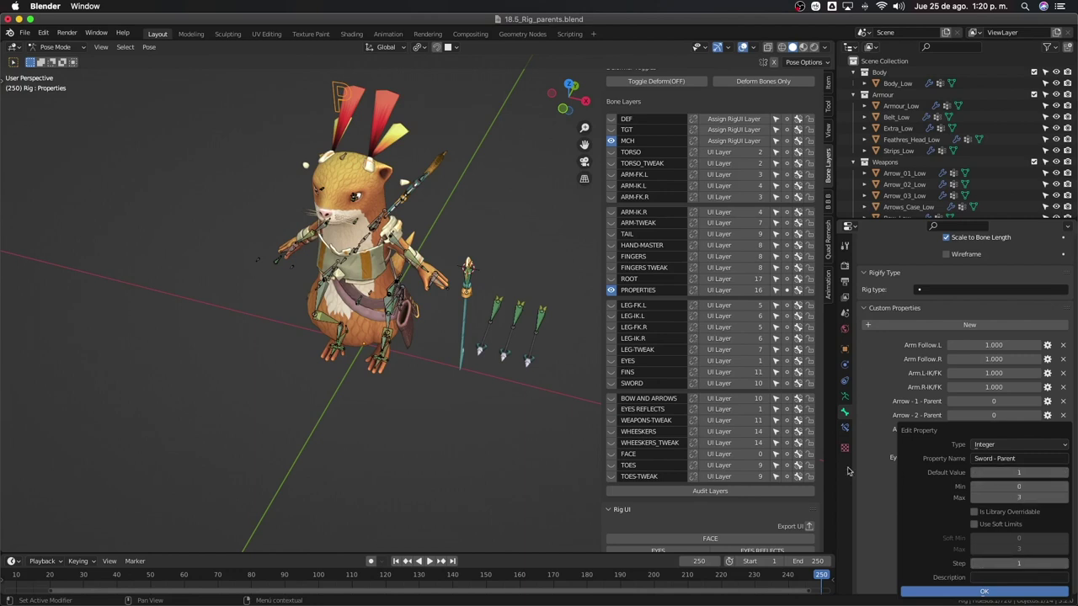
# Confirm the integer Sword - Parent property at 0 with a 0–3 range, and orbit toward the front
pyautogui.press('Return')
pyautogui.scroll(3, 411, 310)
pyautogui.moveTo(410, 308); pyautogui.dragTo(381, 255, button='middle')
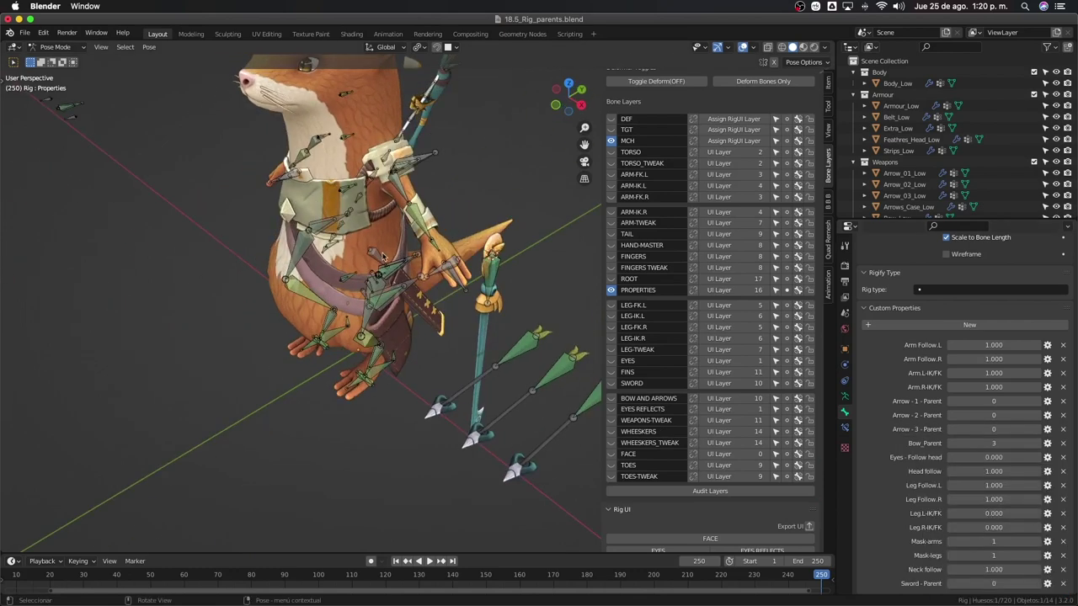
pyautogui.moveTo(420, 292); pyautogui.dragTo(423, 277, button='middle')
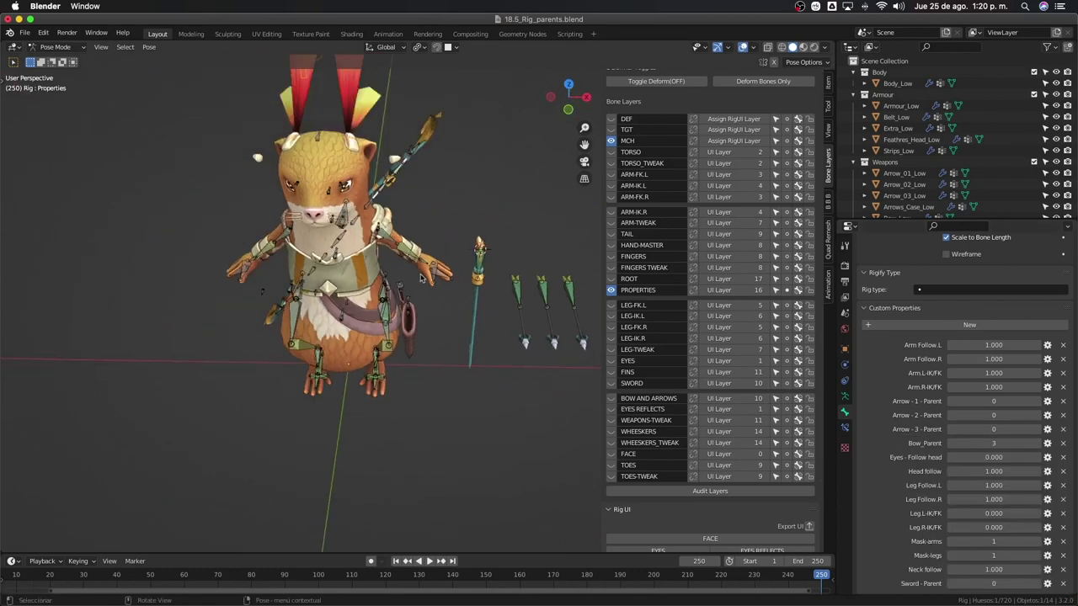
pyautogui.moveTo(575, 266); pyautogui.dragTo(469, 248, button='middle')
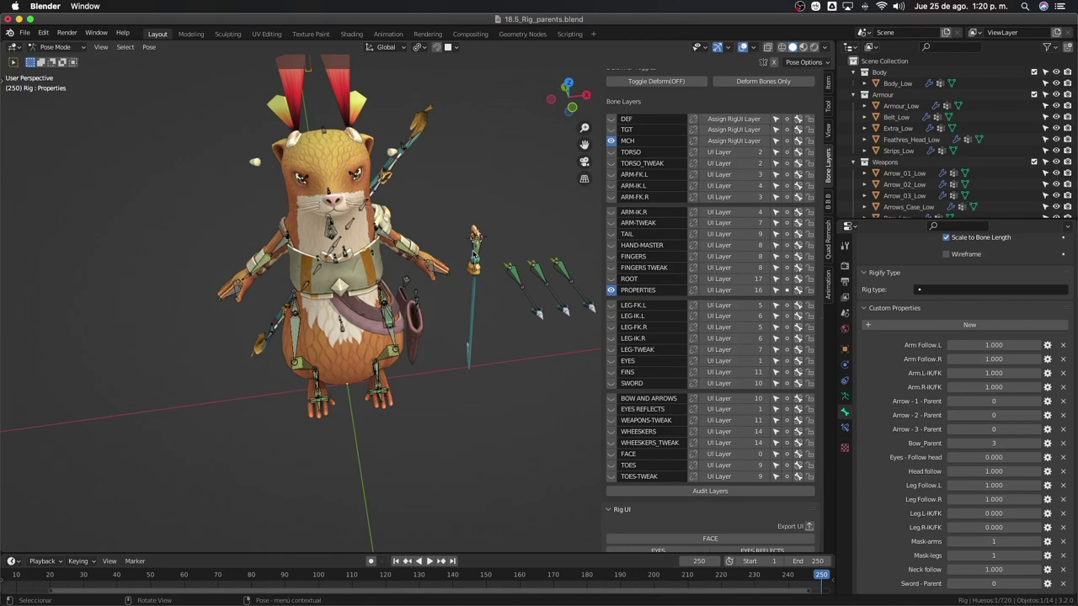
# Select the sword snap bone
pyautogui.click(474, 256)
pyautogui.scroll(2, 477, 261)
pyautogui.scroll(2, 494, 262)
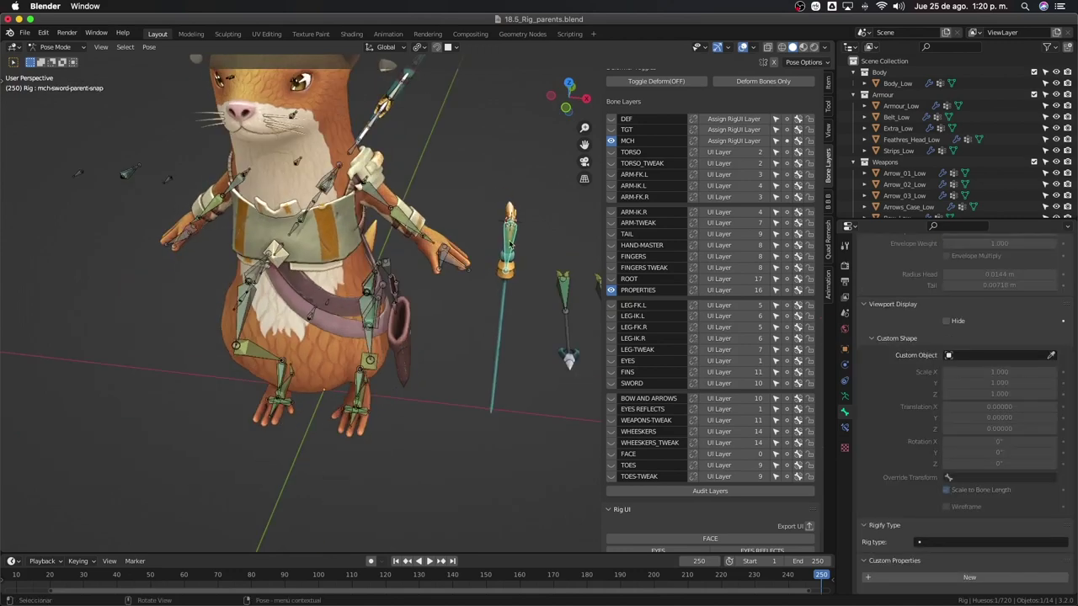
# Show the sword snap bone's three Copy Transforms constraints (left hand, right hand, holster), all at influence 0.000
pyautogui.click(844, 427)
pyautogui.scroll(2, 940, 348)
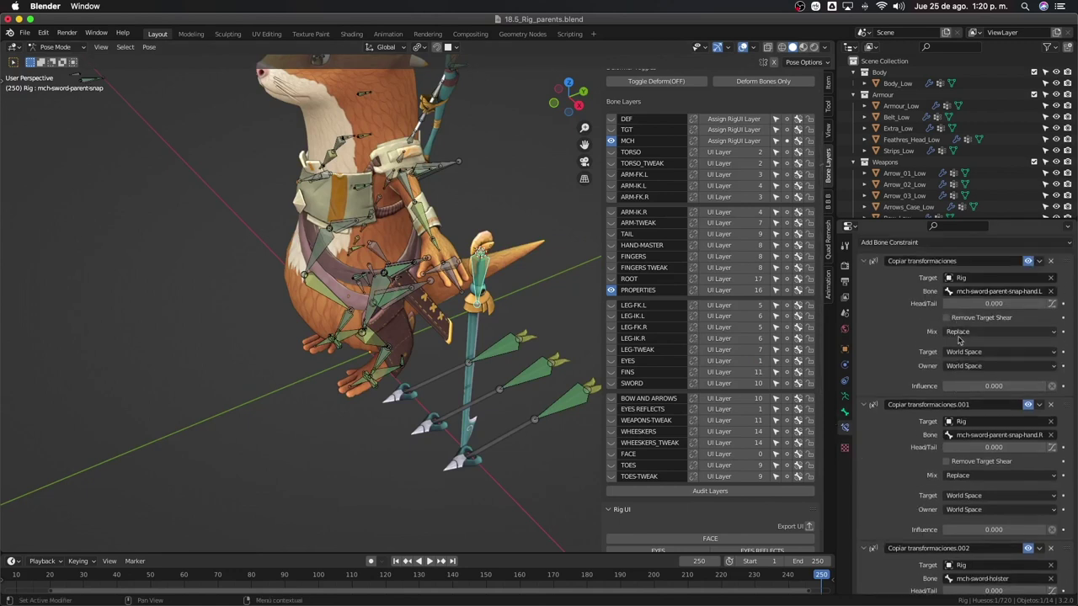
pyautogui.scroll(2, 969, 387)
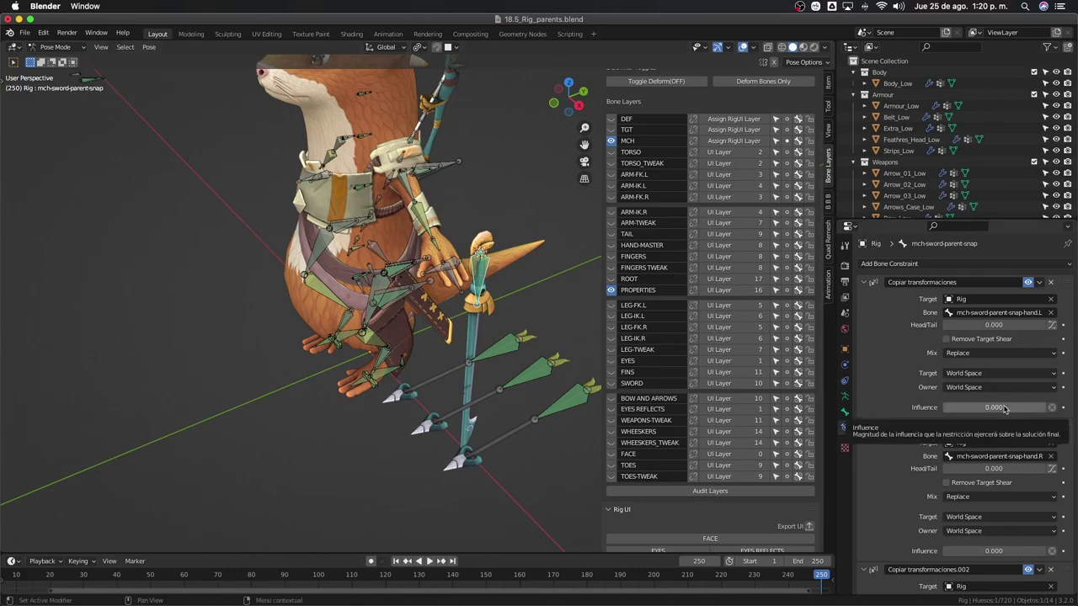
pyautogui.moveTo(466, 312); pyautogui.dragTo(431, 292, button='middle')
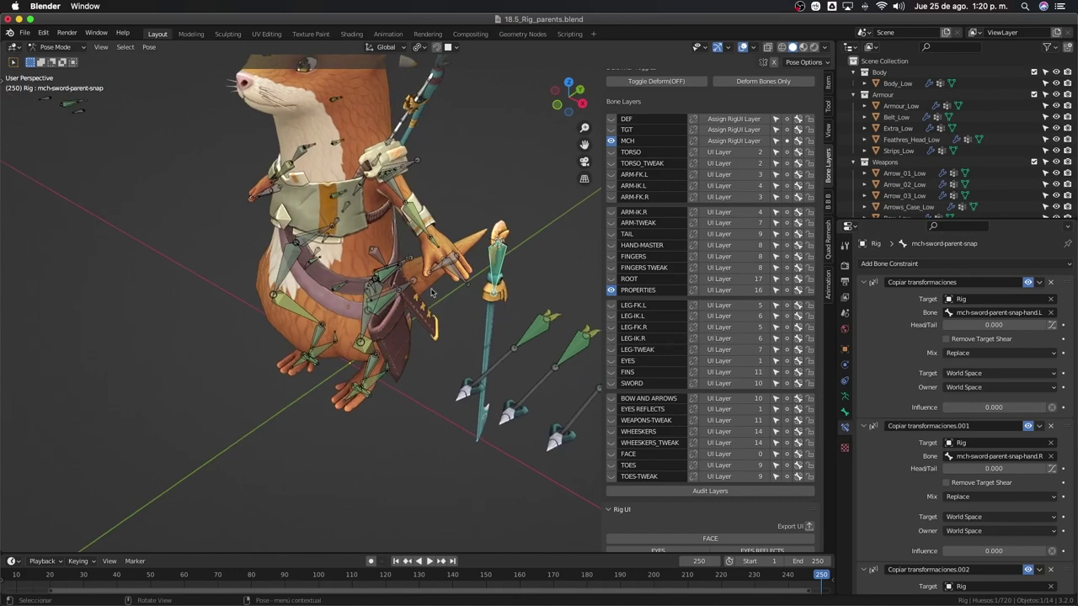
pyautogui.scroll(-2, 404, 126)
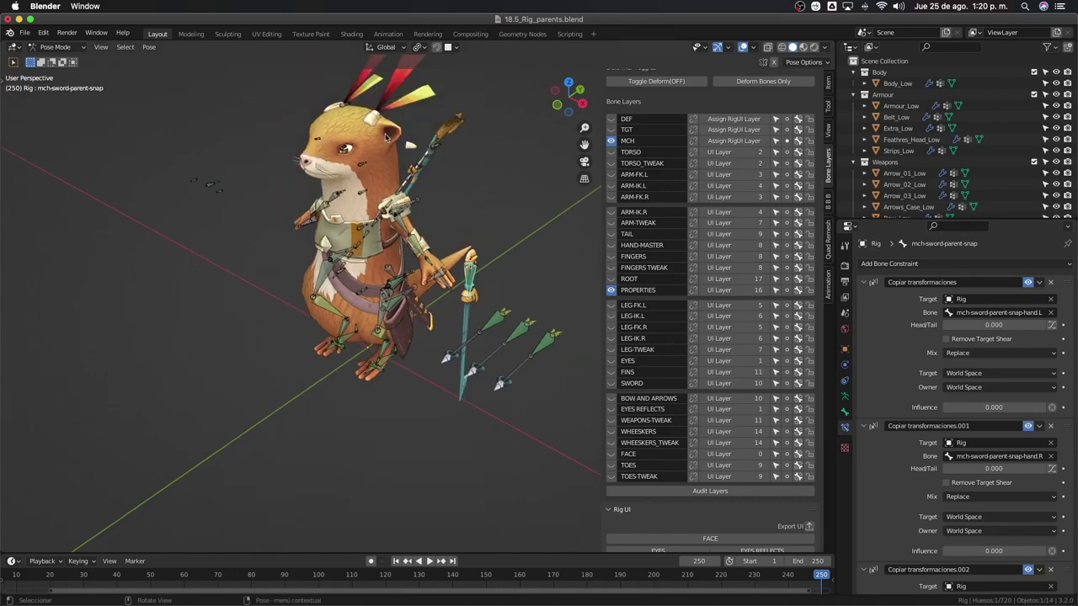
pyautogui.scroll(-2, 388, 135)
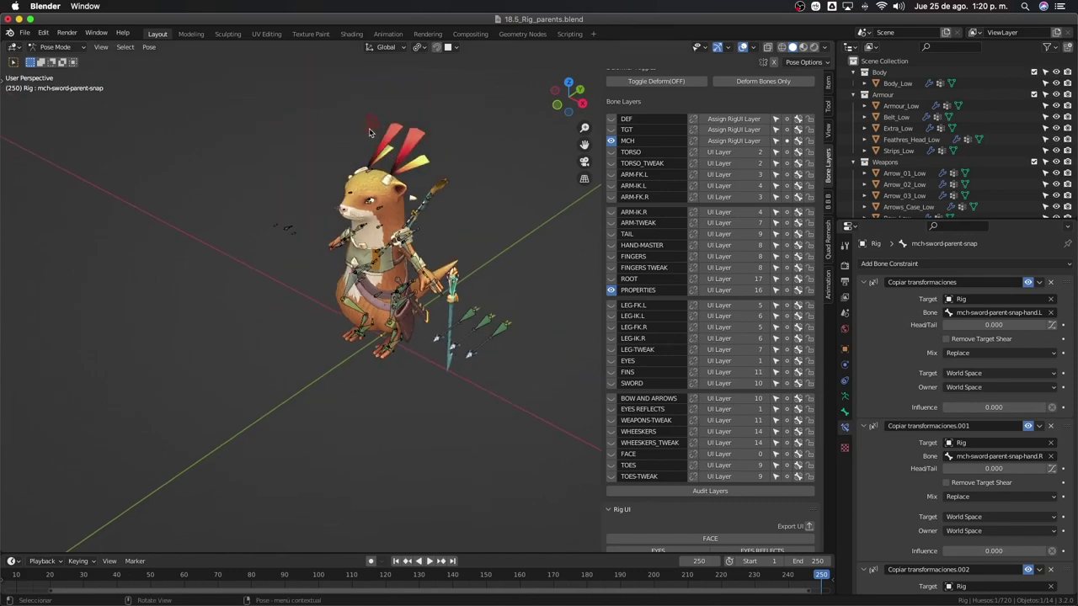
pyautogui.scroll(2, 369, 130)
pyautogui.scroll(3, 396, 236)
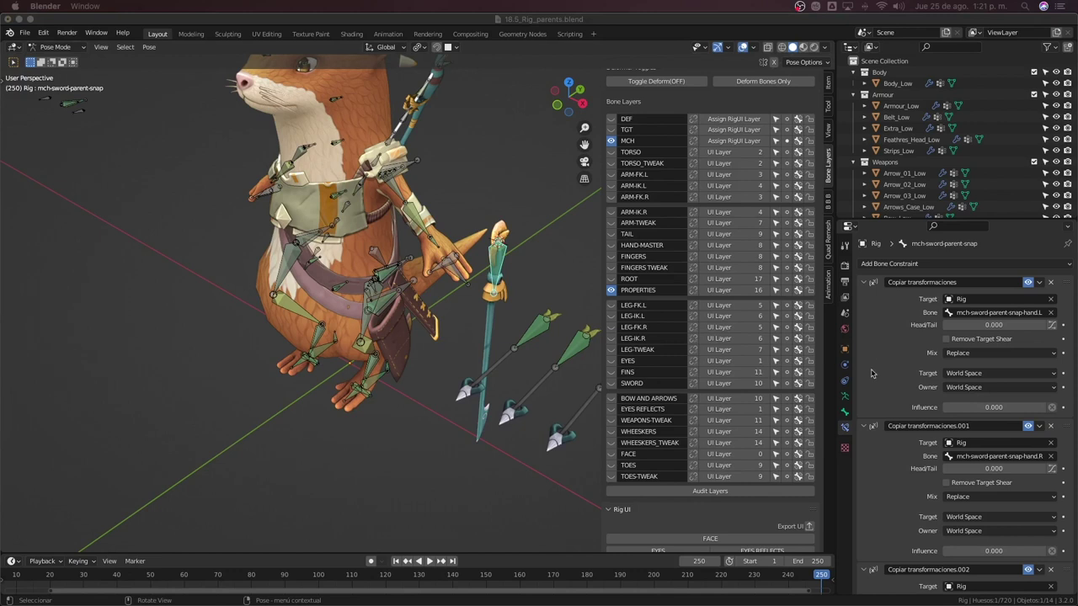
# Add a driver to the first Copy Transforms influence, with the expression reduced to 'var'
pyautogui.rightClick(977, 410)
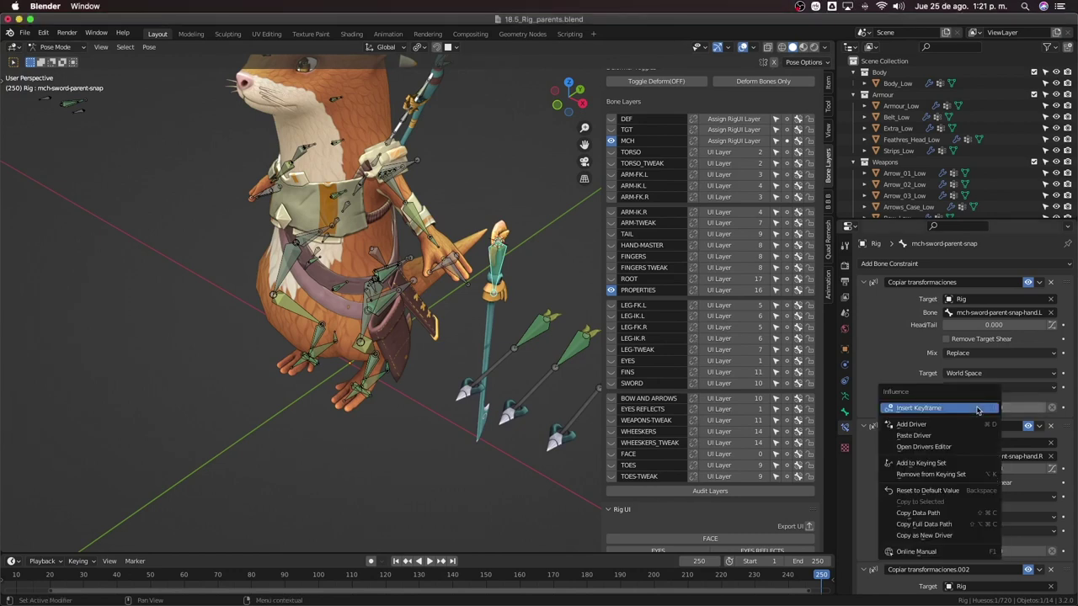
pyautogui.click(925, 426)
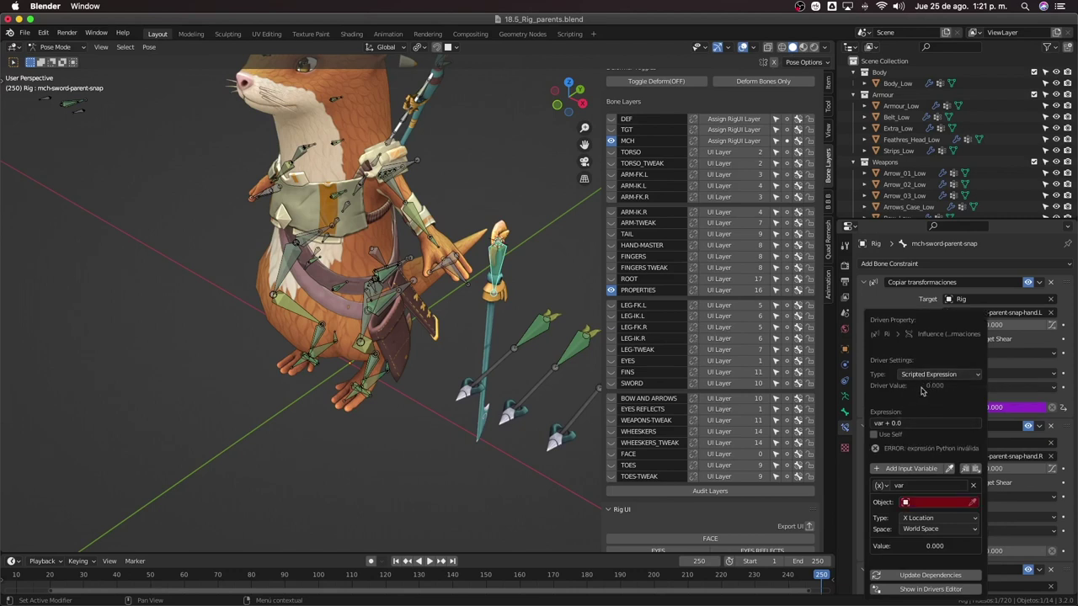
pyautogui.click(887, 425)
pyautogui.moveTo(887, 426); pyautogui.dragTo(936, 428)
pyautogui.press('BackSpace')
# Make the driver variable a Single Property reading from the Rig object
pyautogui.click(880, 486)
pyautogui.click(902, 502)
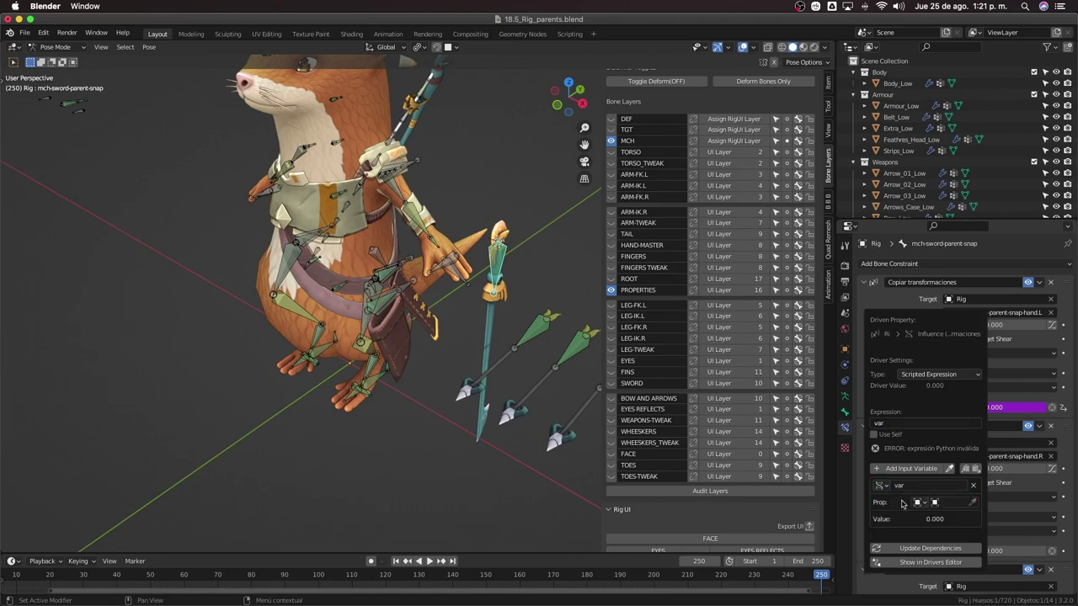
pyautogui.click(950, 502)
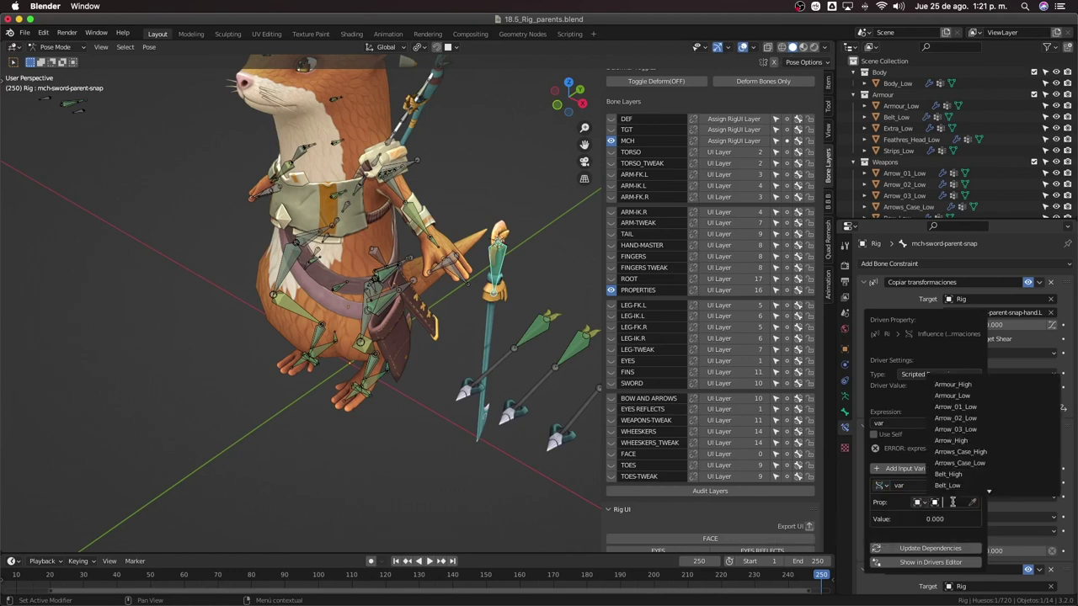
pyautogui.write('rig')
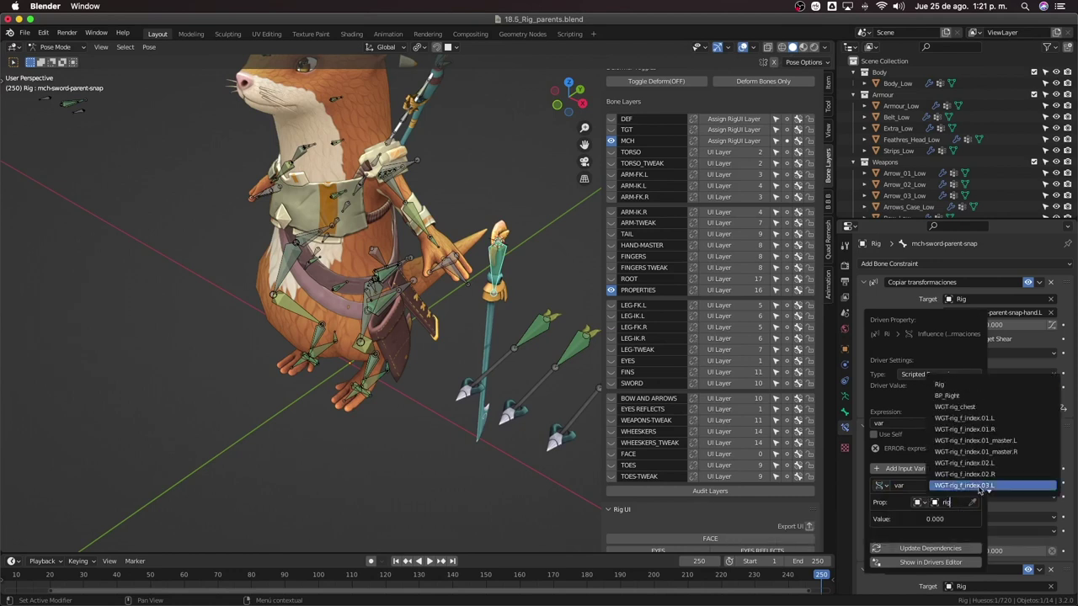
pyautogui.click(960, 387)
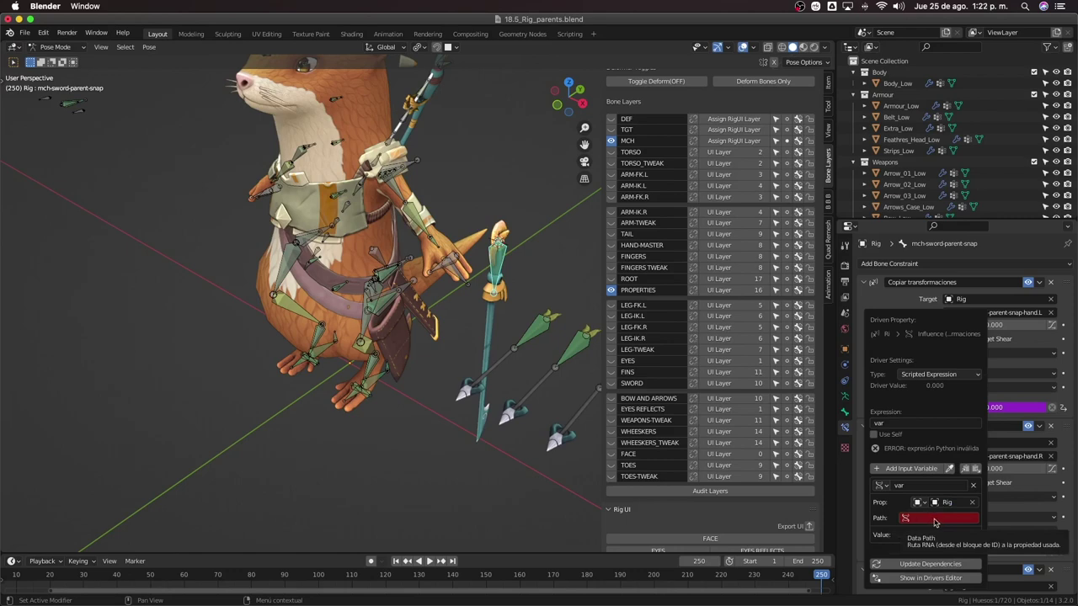
pyautogui.scroll(-5, 484, 324)
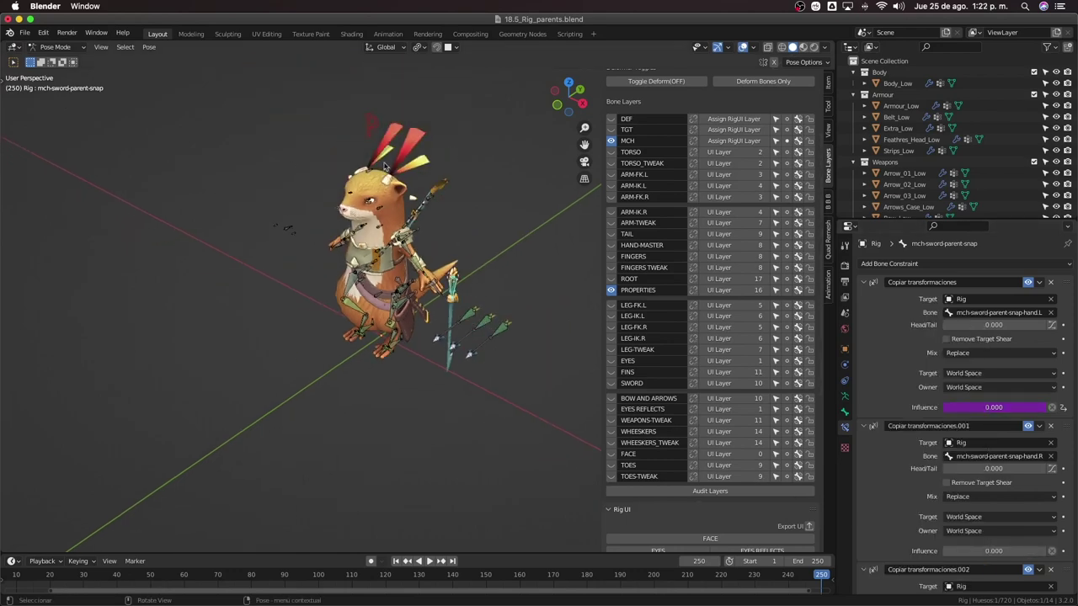
# Copy the data path of the Properties bone's Sword - Parent custom property
pyautogui.click(371, 127)
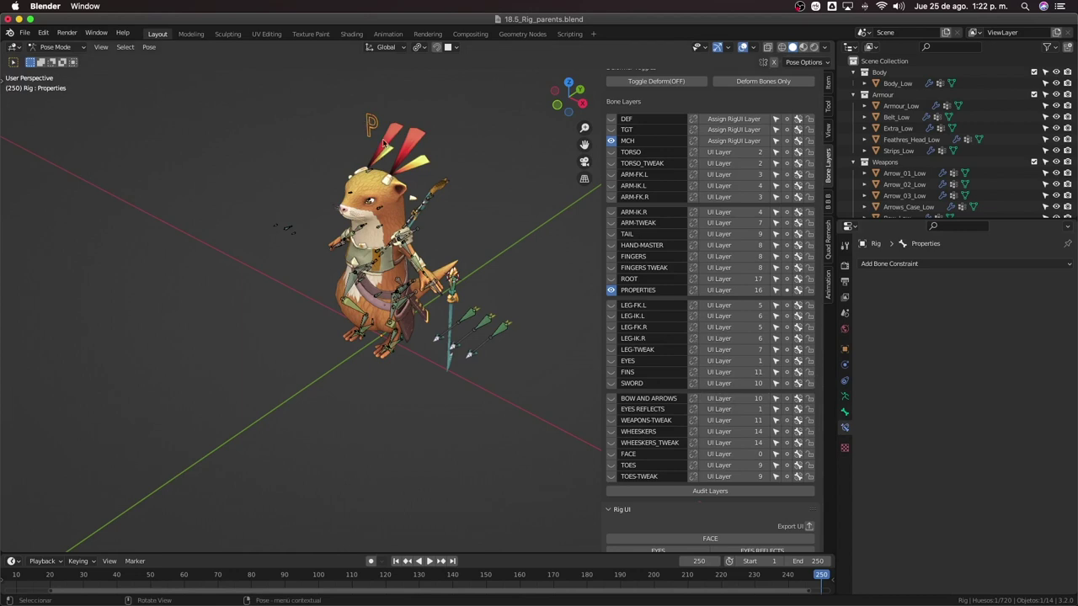
pyautogui.click(845, 412)
pyautogui.scroll(-5, 897, 488)
pyautogui.scroll(-4, 897, 493)
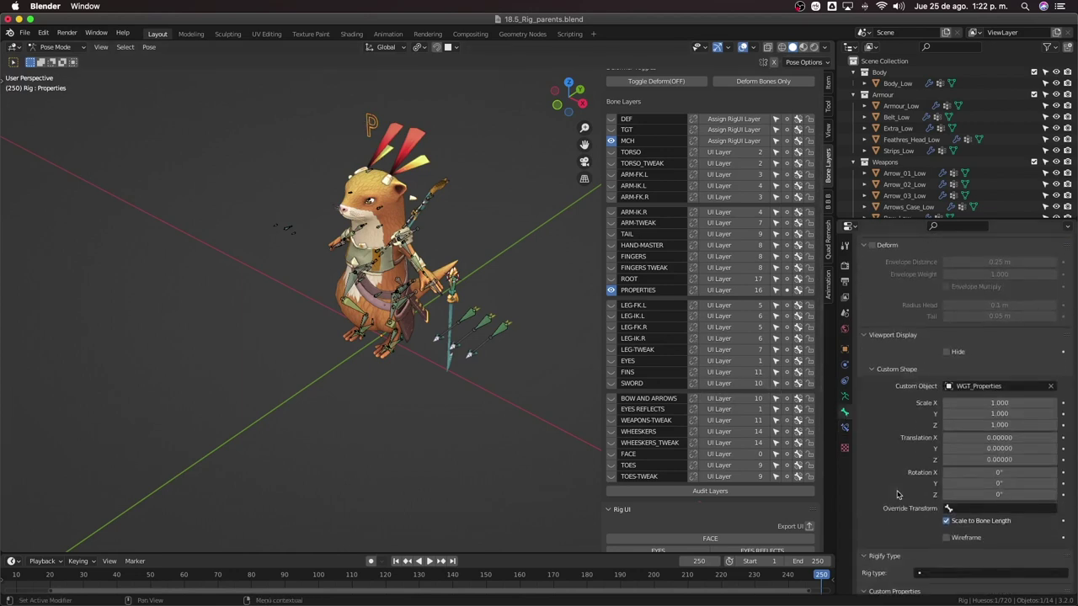
pyautogui.scroll(-4, 897, 492)
pyautogui.scroll(-3, 897, 492)
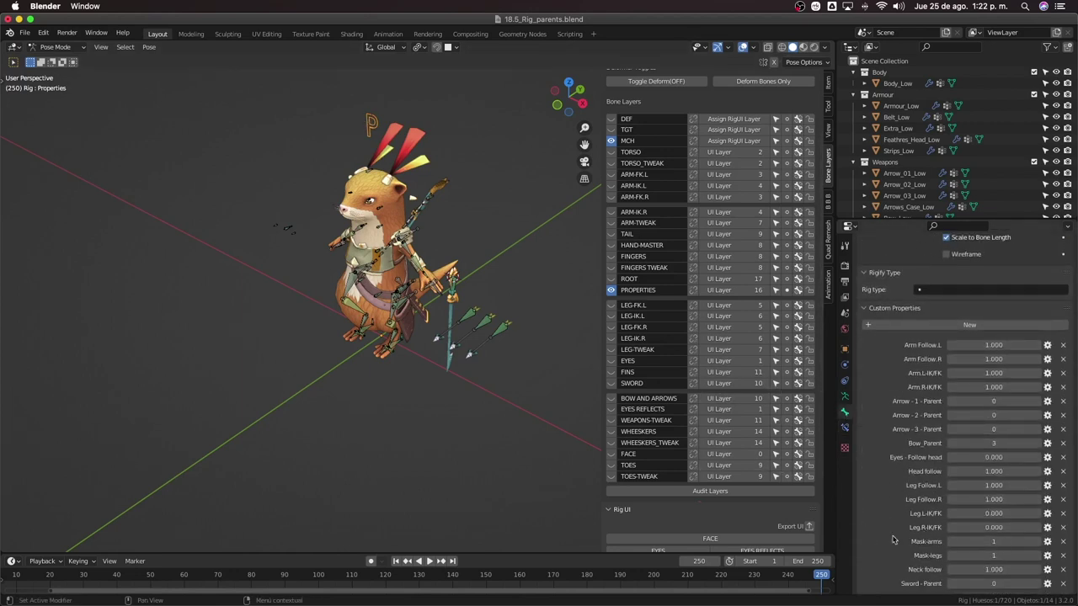
pyautogui.rightClick(974, 587)
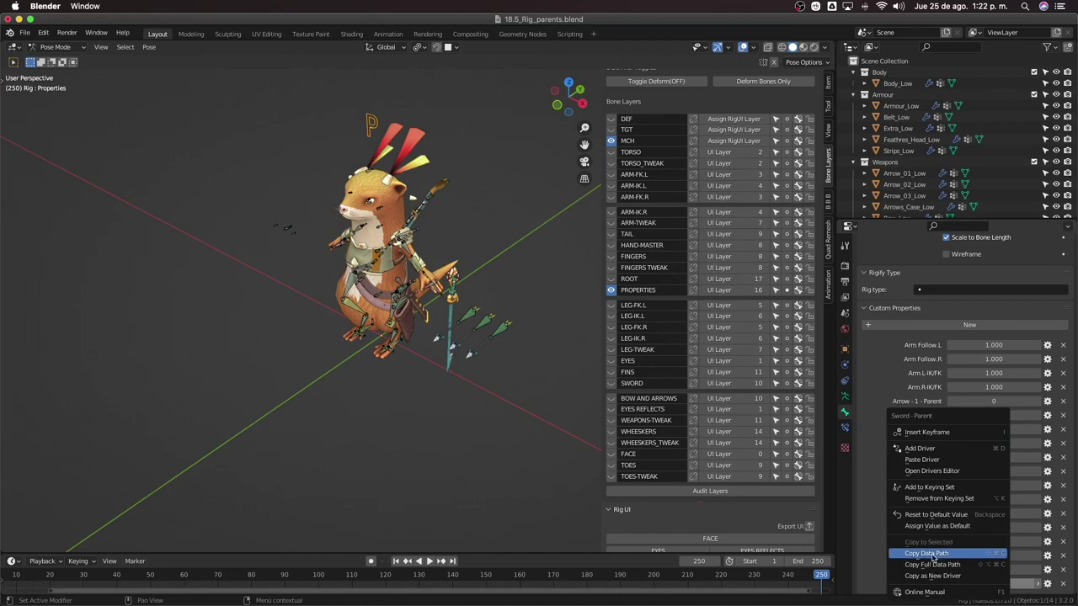
pyautogui.click(931, 554)
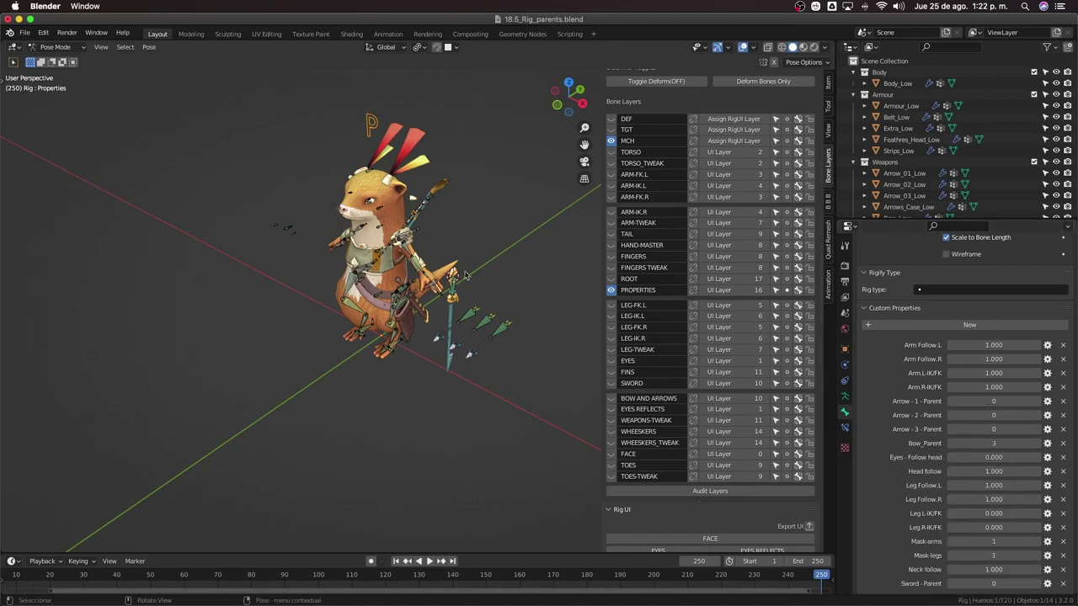
# Reselect the sword snap bone
pyautogui.scroll(5, 463, 270)
pyautogui.scroll(-1, 457, 251)
pyautogui.click(517, 240)
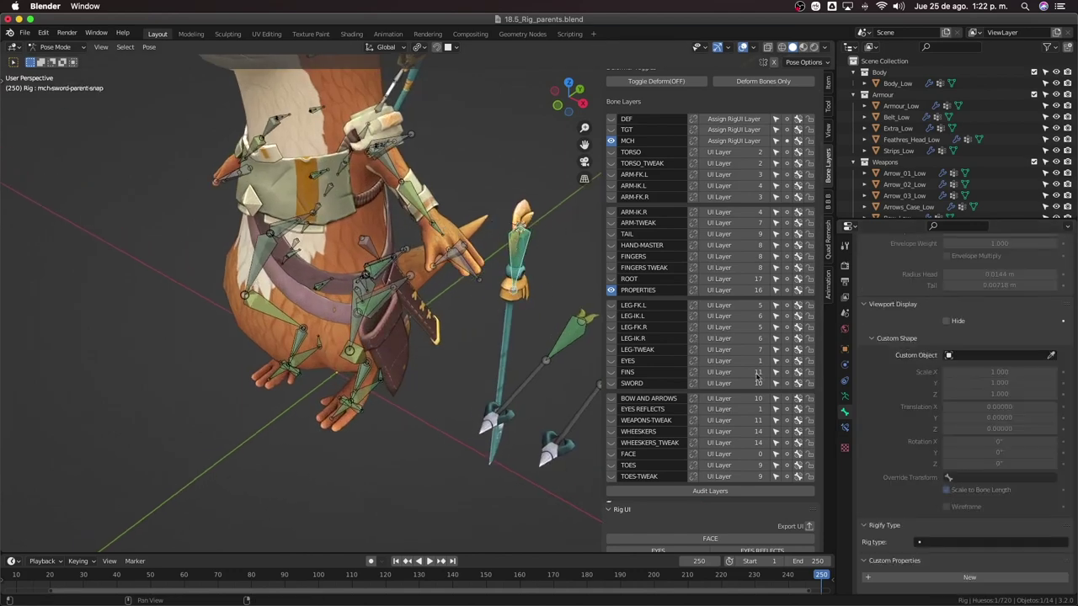
# Paste the Sword - Parent data path into the first influence driver's variable Path
pyautogui.click(844, 427)
pyautogui.rightClick(972, 298)
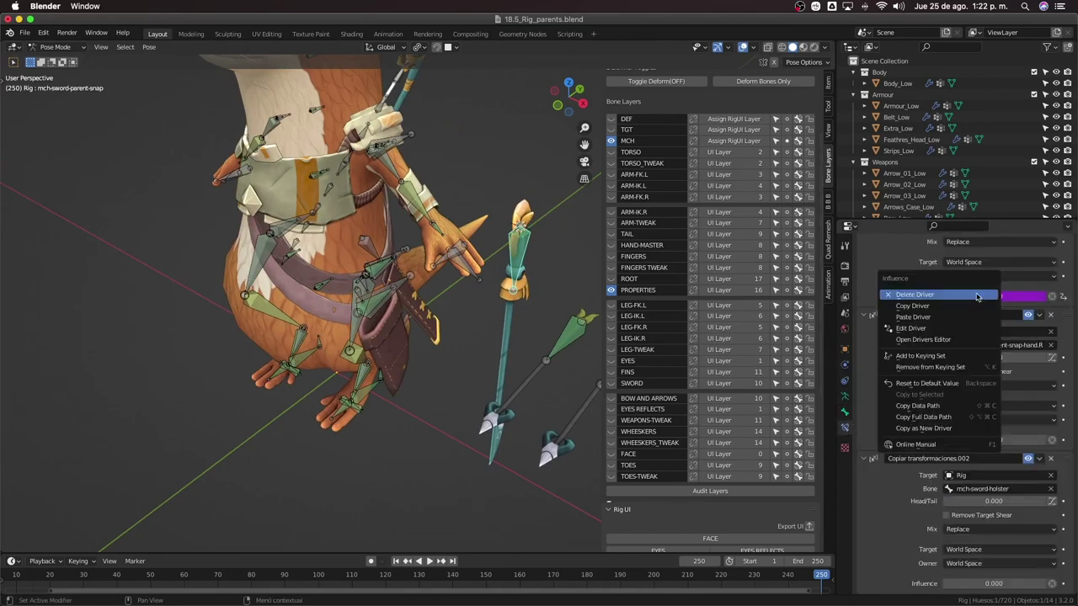
pyautogui.click(918, 328)
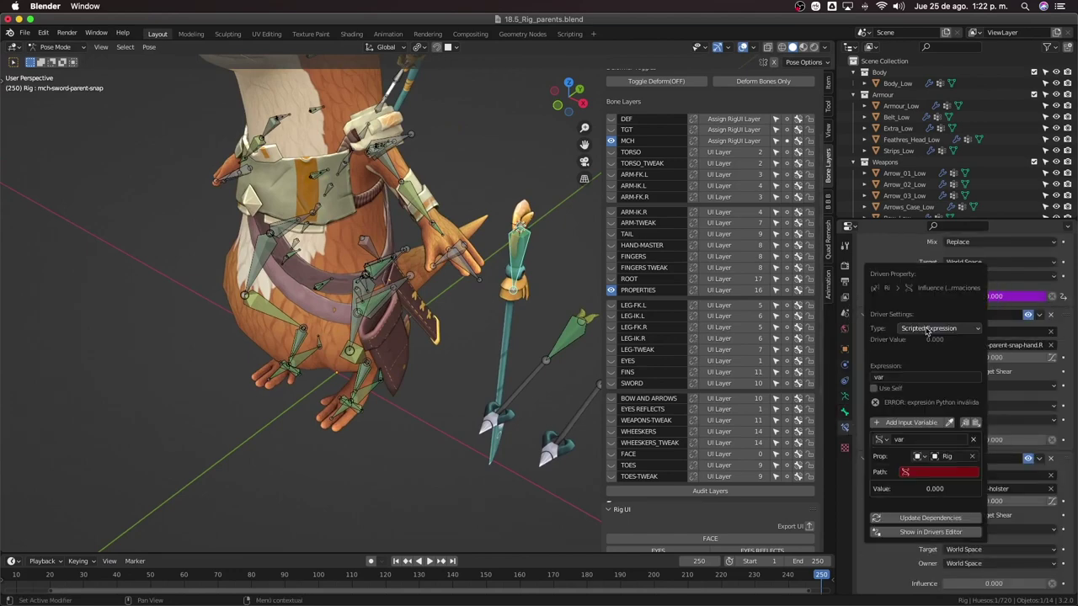
pyautogui.click(933, 474)
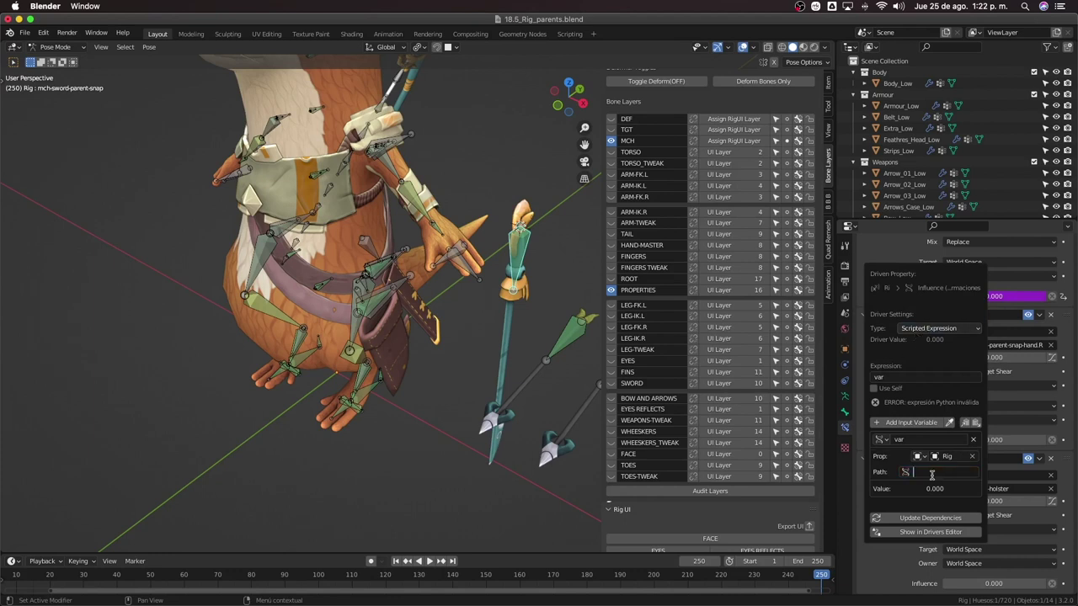
pyautogui.hotkey('ctrl', 'v')
pyautogui.moveTo(939, 478); pyautogui.dragTo(993, 480)
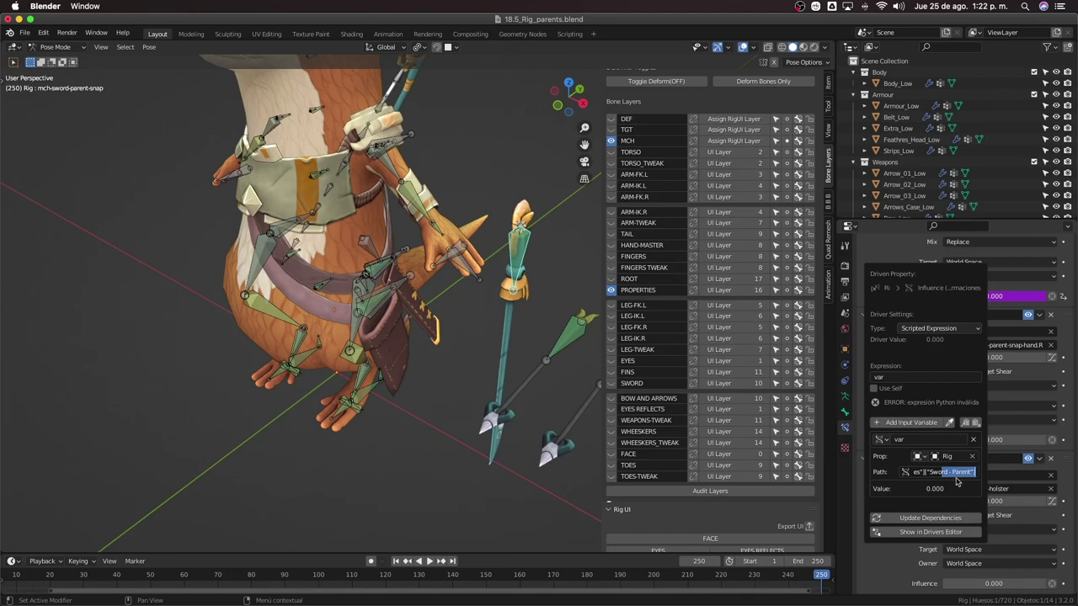
pyautogui.press('Return')
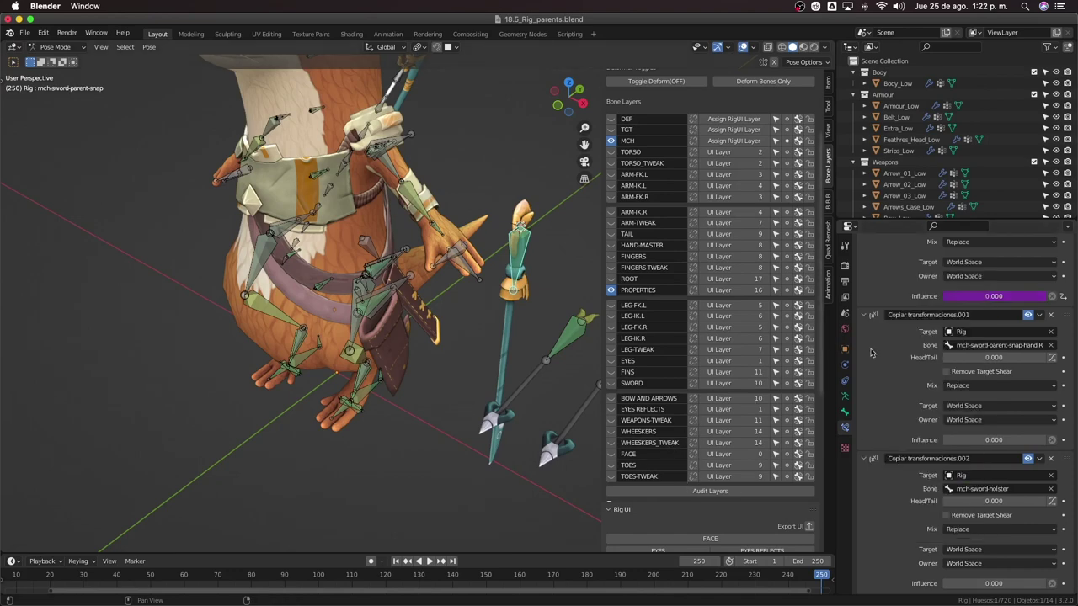
pyautogui.scroll(1, 951, 312)
pyautogui.scroll(-3, 455, 254)
pyautogui.moveTo(421, 253); pyautogui.dragTo(454, 255, button='middle')
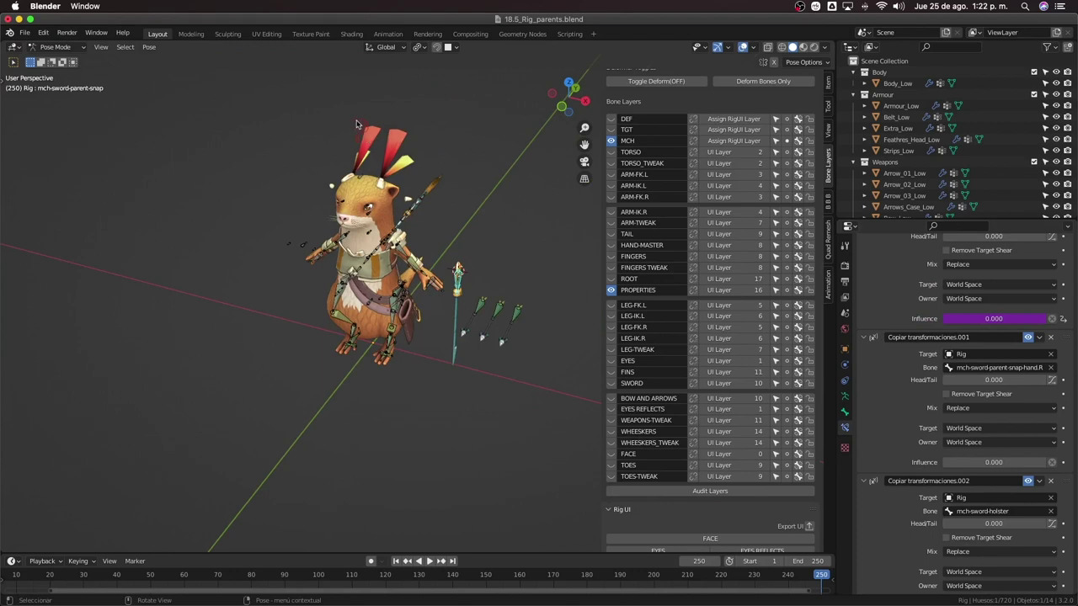
# Test Sword - Parent at 3, reset it to 0, and reselect the sword snap bone in front view
pyautogui.click(357, 119)
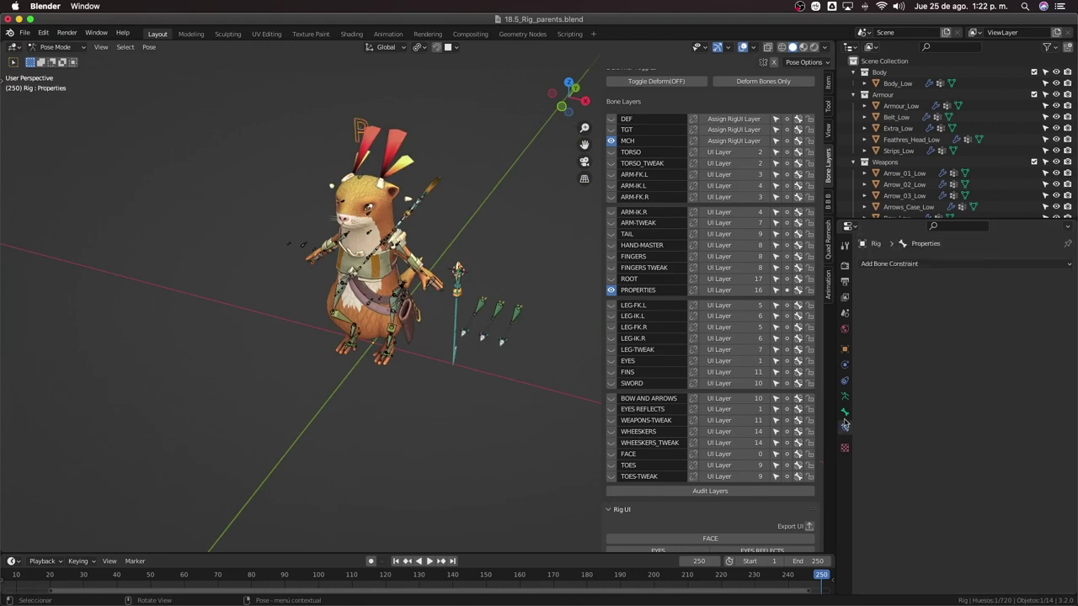
pyautogui.click(827, 84)
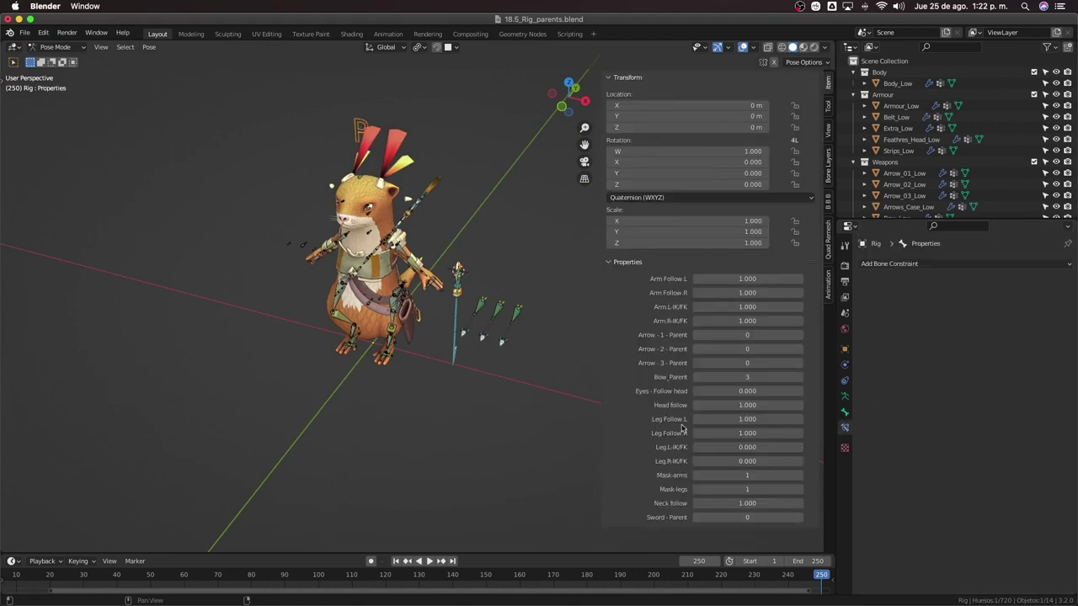
pyautogui.moveTo(747, 517)
pyautogui.mouseDown()
pyautogui.moveTo(766, 517)
pyautogui.moveTo(733, 517)
pyautogui.mouseUp()
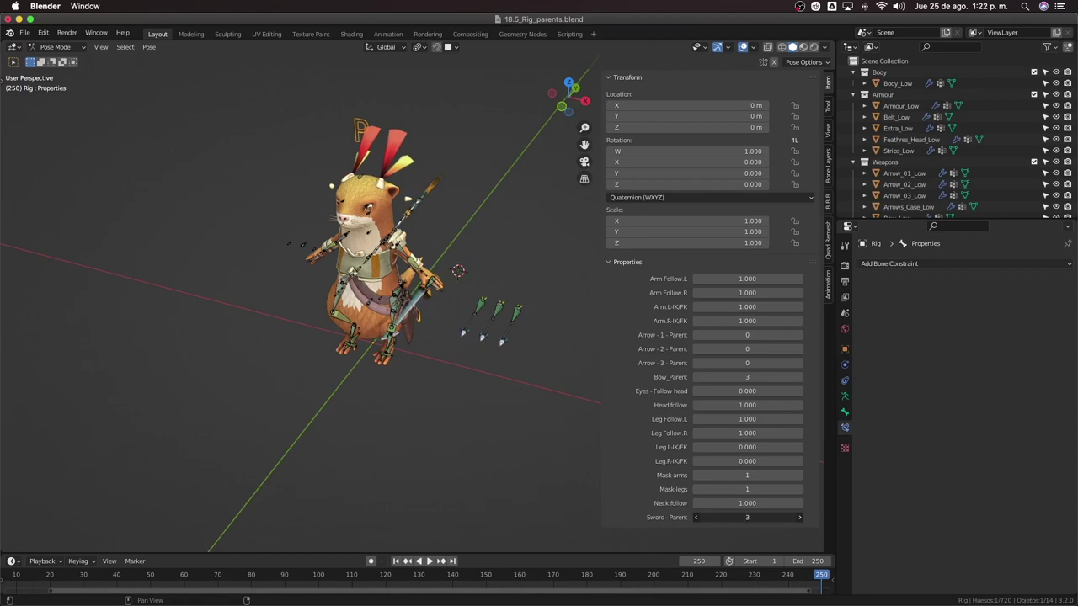
pyautogui.scroll(5, 469, 292)
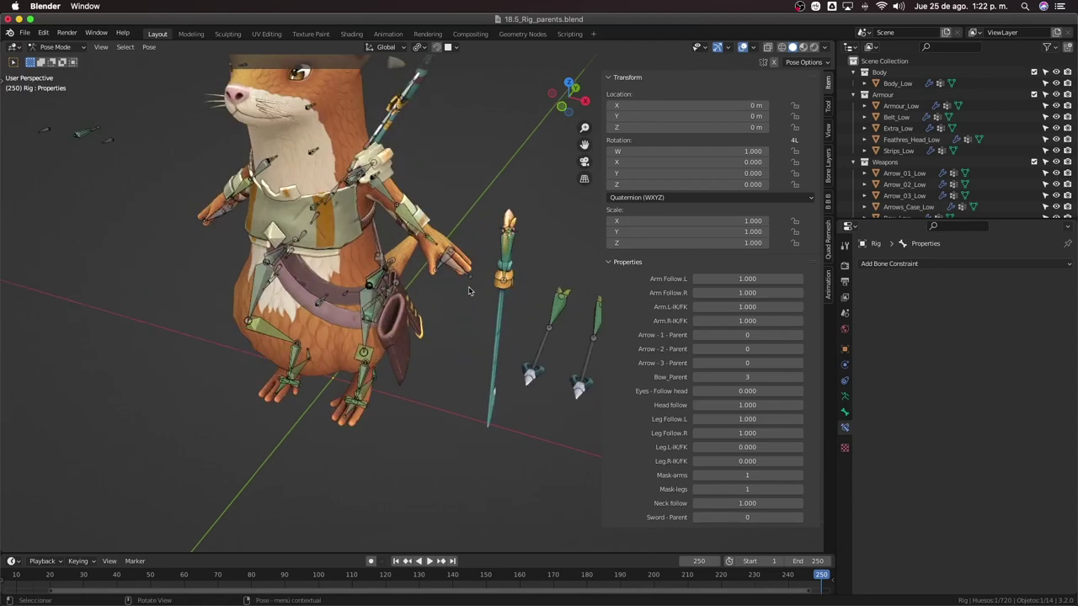
pyautogui.click(504, 256)
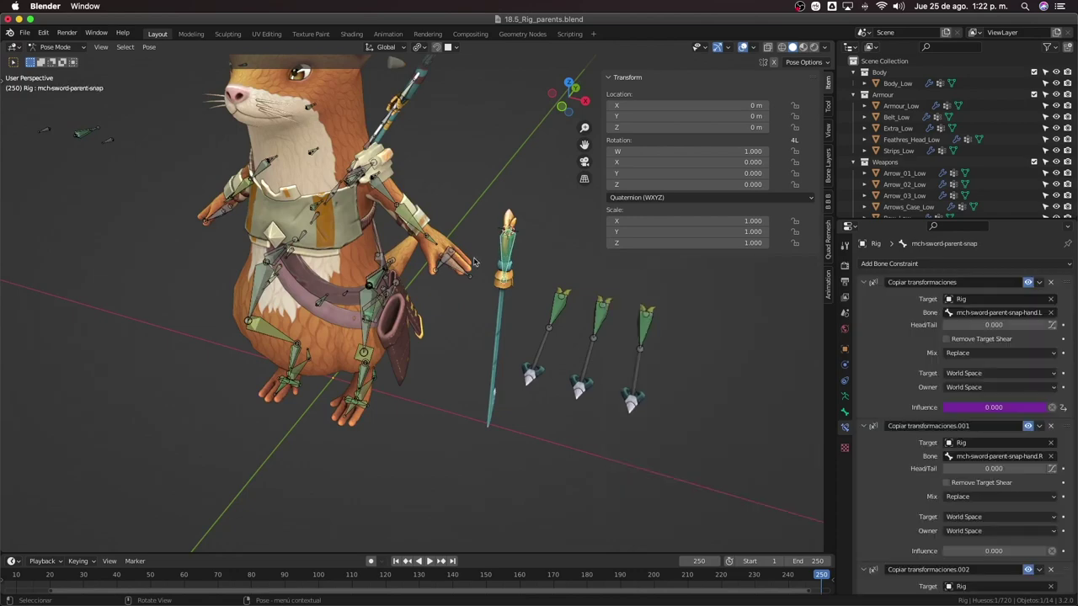
pyautogui.press('KP_1')
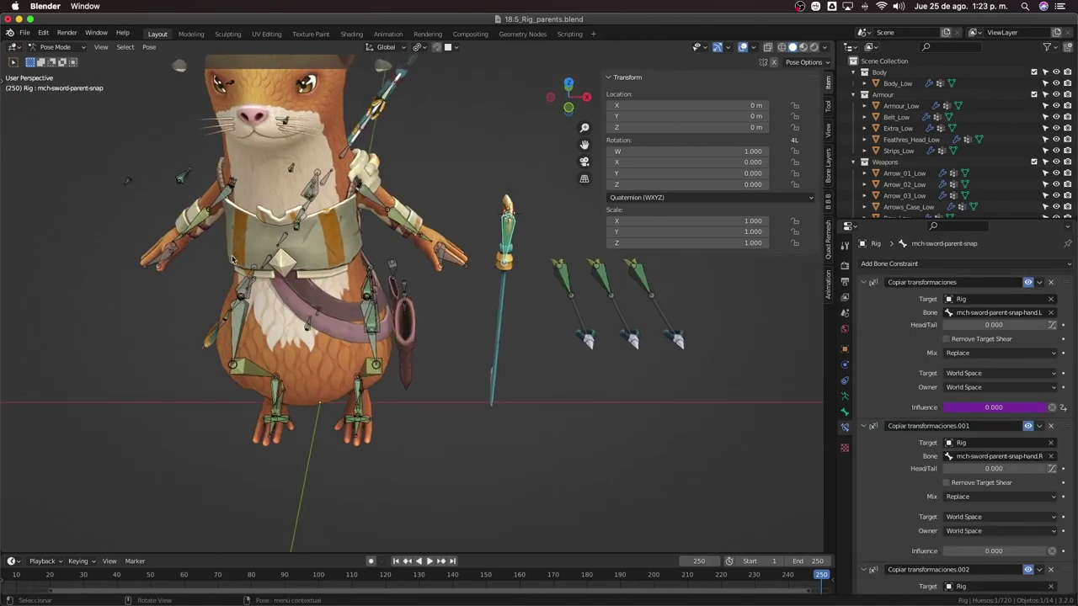
# Copy the first influence's driver and paste it onto the second and third Copy Transforms influences
pyautogui.scroll(-2, 950, 429)
pyautogui.scroll(-1, 950, 428)
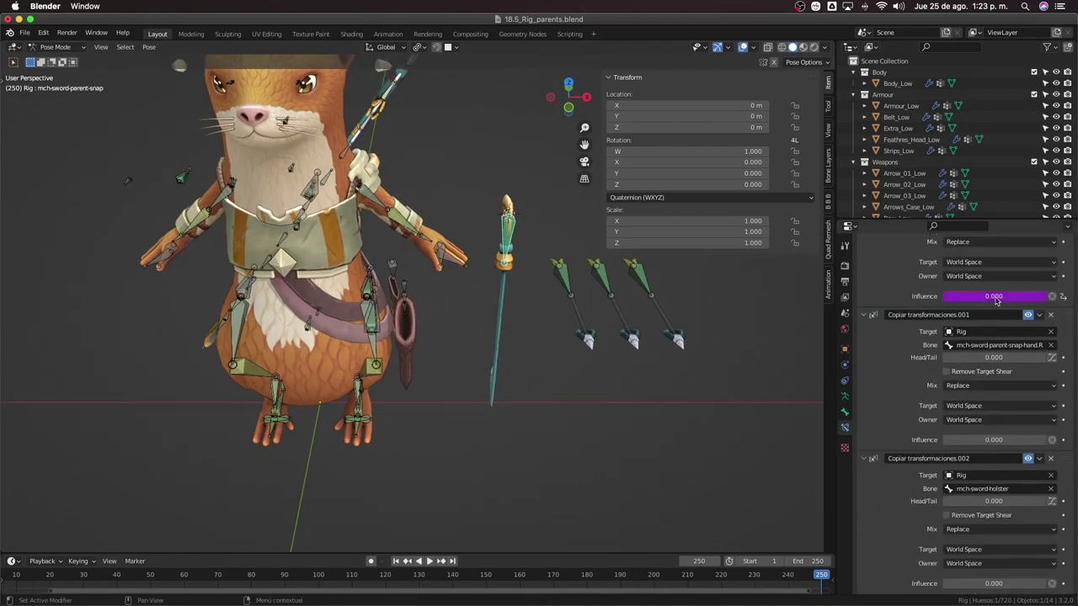
pyautogui.rightClick(998, 299)
pyautogui.click(960, 278)
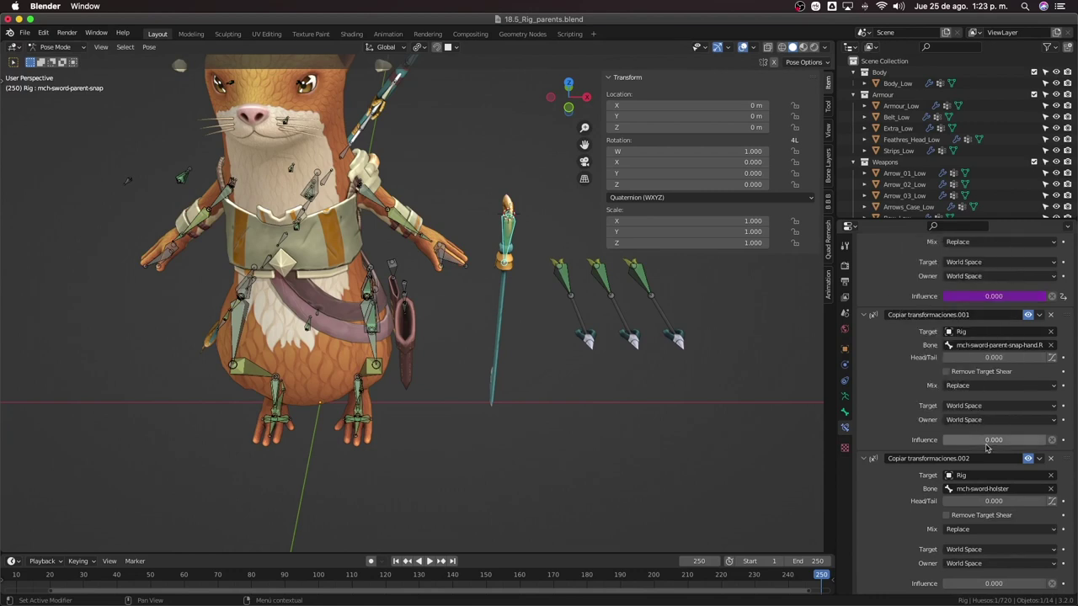
pyautogui.rightClick(988, 441)
pyautogui.click(971, 464)
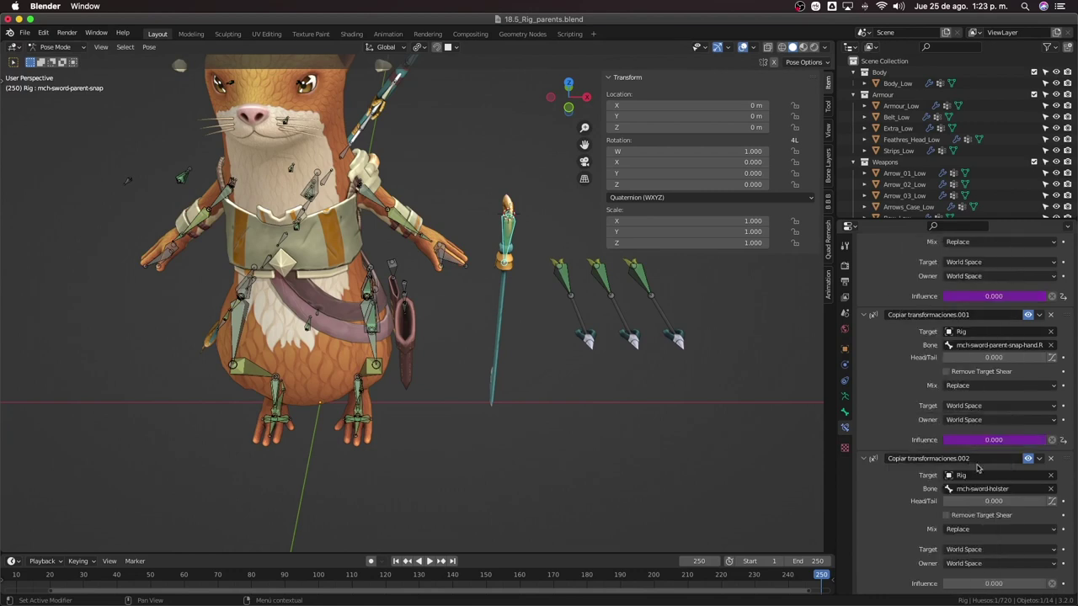
pyautogui.rightClick(983, 584)
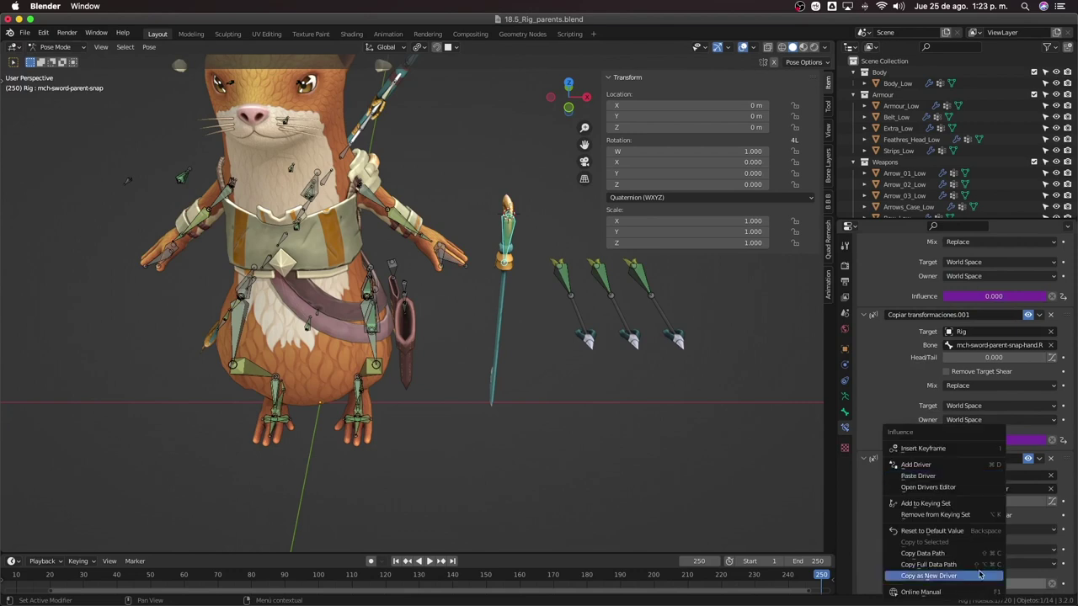
pyautogui.click(949, 480)
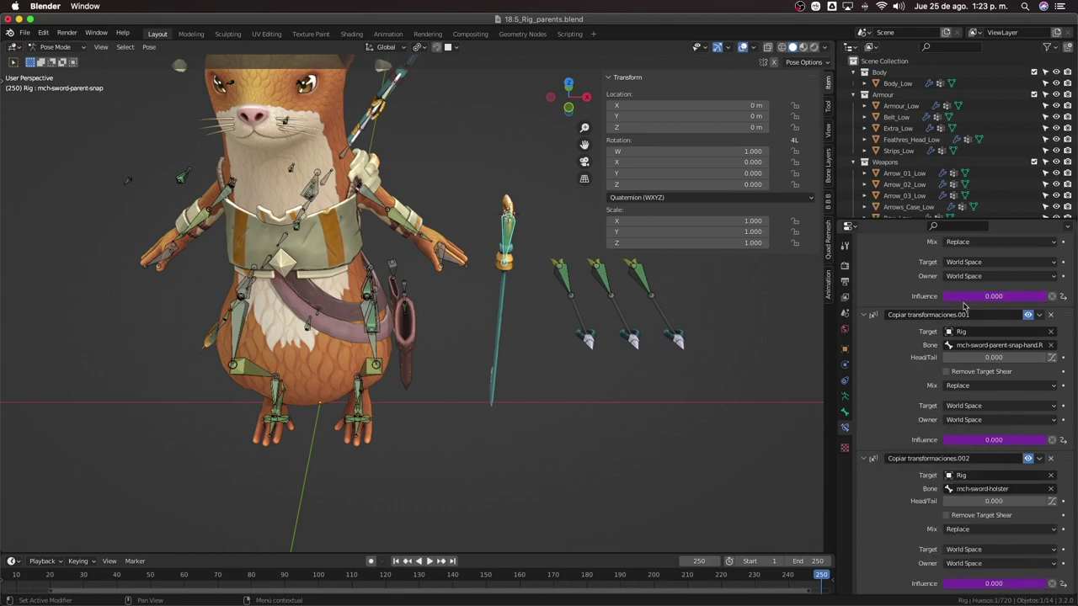
# Set Sword - Parent to 1 on the Properties bone
pyautogui.scroll(-2, 617, 333)
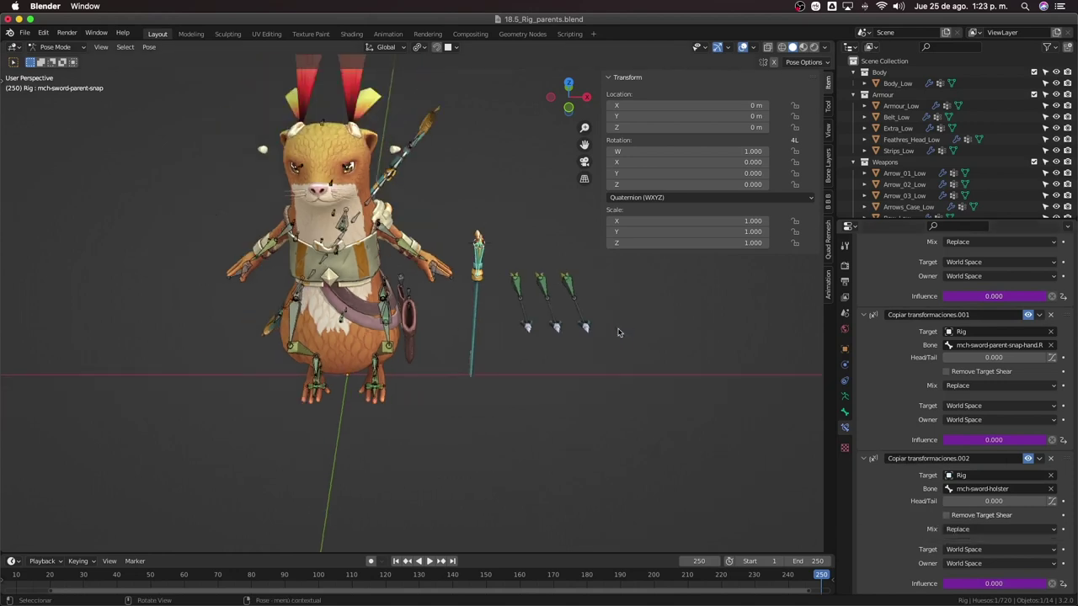
pyautogui.scroll(-2, 568, 329)
pyautogui.click(371, 160)
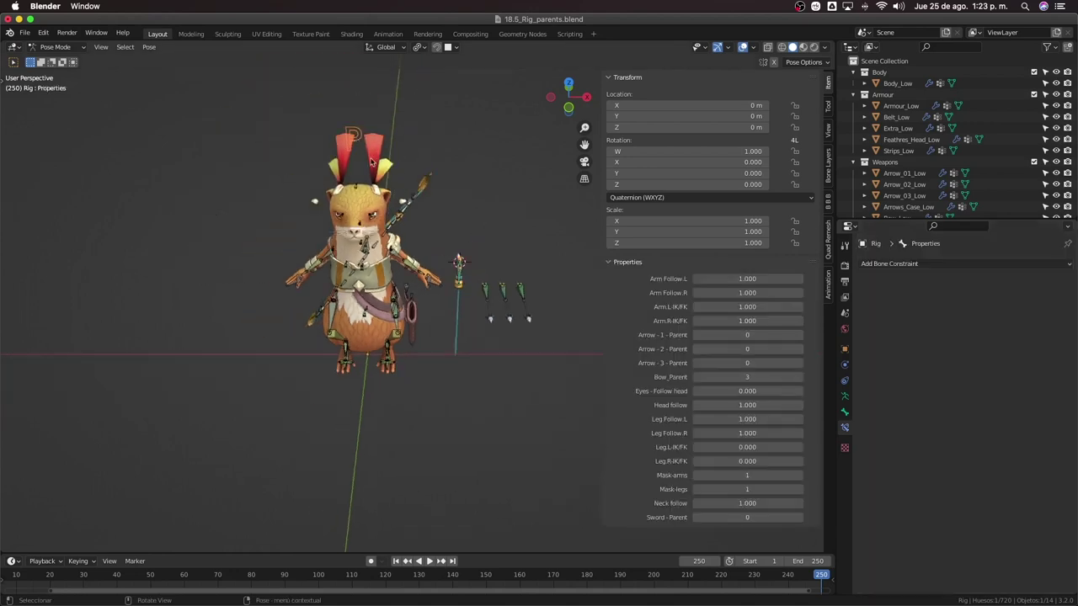
pyautogui.click(799, 517)
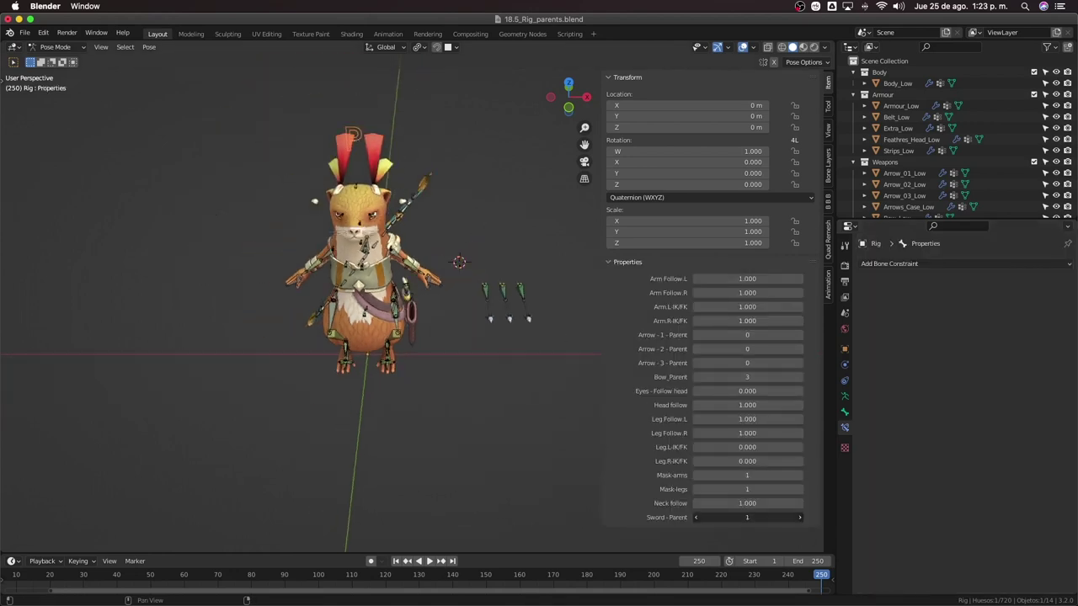
pyautogui.moveTo(505, 337)
pyautogui.mouseDown(button='middle')
pyautogui.moveTo(454, 312)
pyautogui.moveTo(448, 269)
pyautogui.mouseUp(button='middle')
# Reselect the mch-sword-parent-snap bone to view its constraints from a side view
pyautogui.scroll(3, 450, 298)
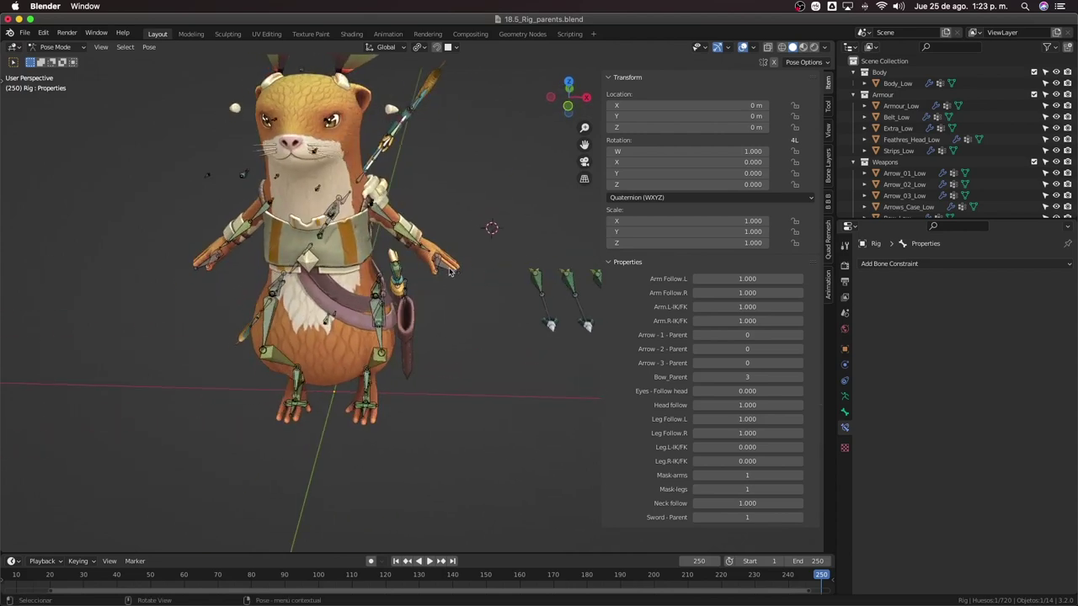
pyautogui.click(451, 271)
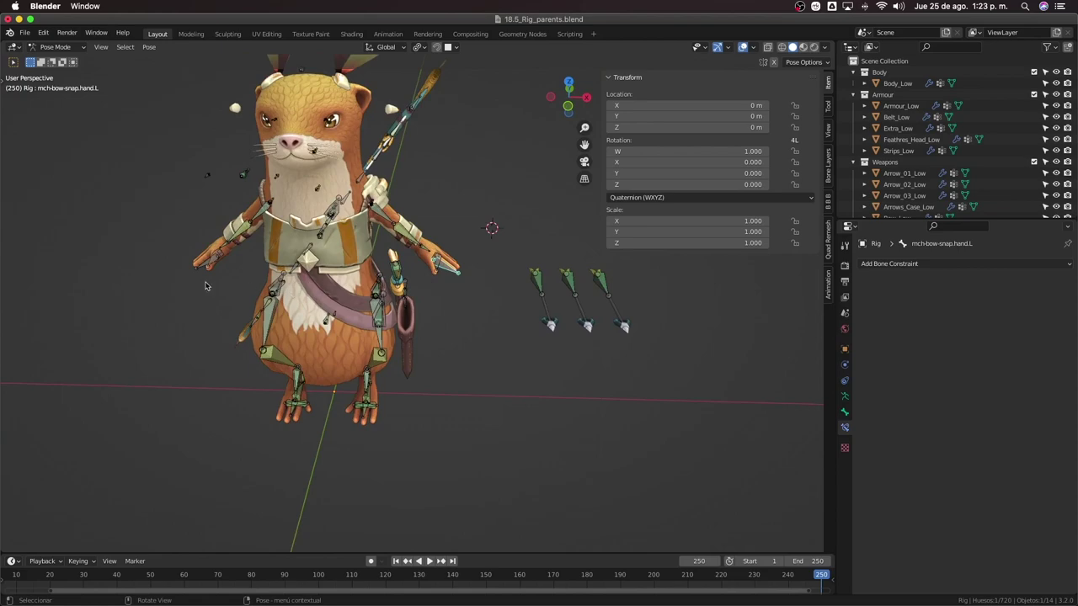
pyautogui.moveTo(205, 286)
pyautogui.mouseDown(button='middle')
pyautogui.moveTo(401, 276)
pyautogui.moveTo(396, 252)
pyautogui.mouseUp(button='middle')
pyautogui.scroll(4, 400, 229)
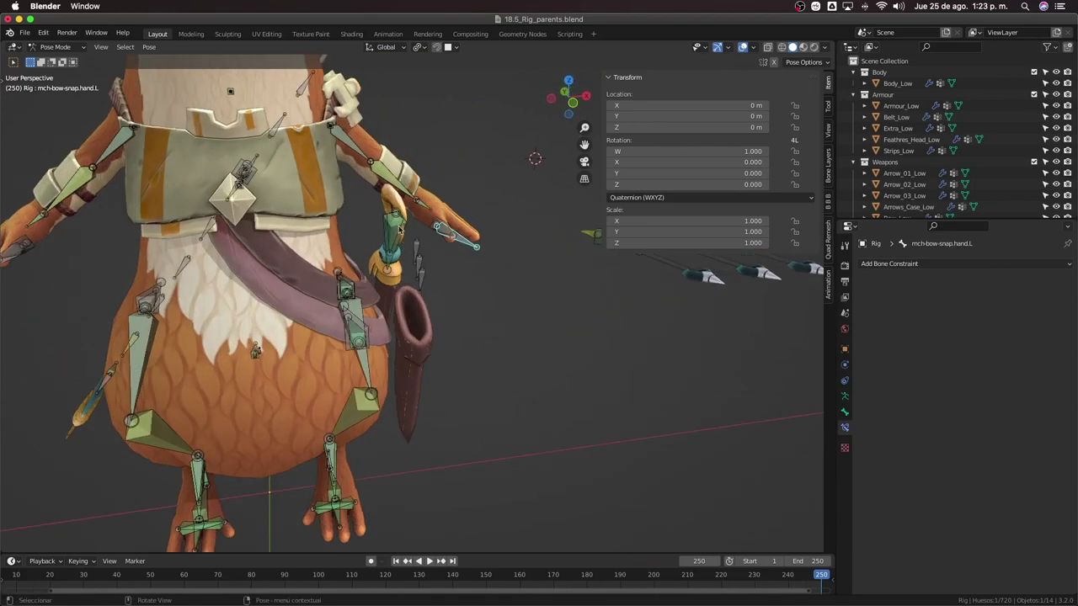
pyautogui.click(395, 227)
pyautogui.scroll(-3, 396, 227)
pyautogui.moveTo(396, 227)
pyautogui.mouseDown(button='middle')
pyautogui.moveTo(420, 323)
pyautogui.moveTo(390, 268)
pyautogui.mouseUp(button='middle')
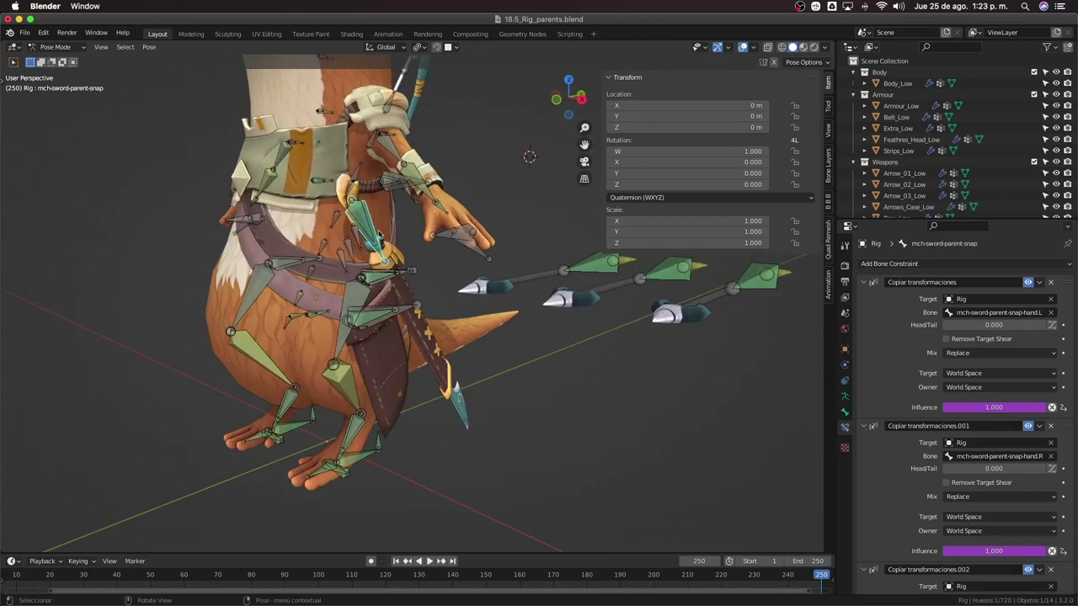
# Change the right-hand influence driver expression to 'var -1', so it reads 0.000
pyautogui.scroll(-3, 960, 505)
pyautogui.scroll(-2, 960, 523)
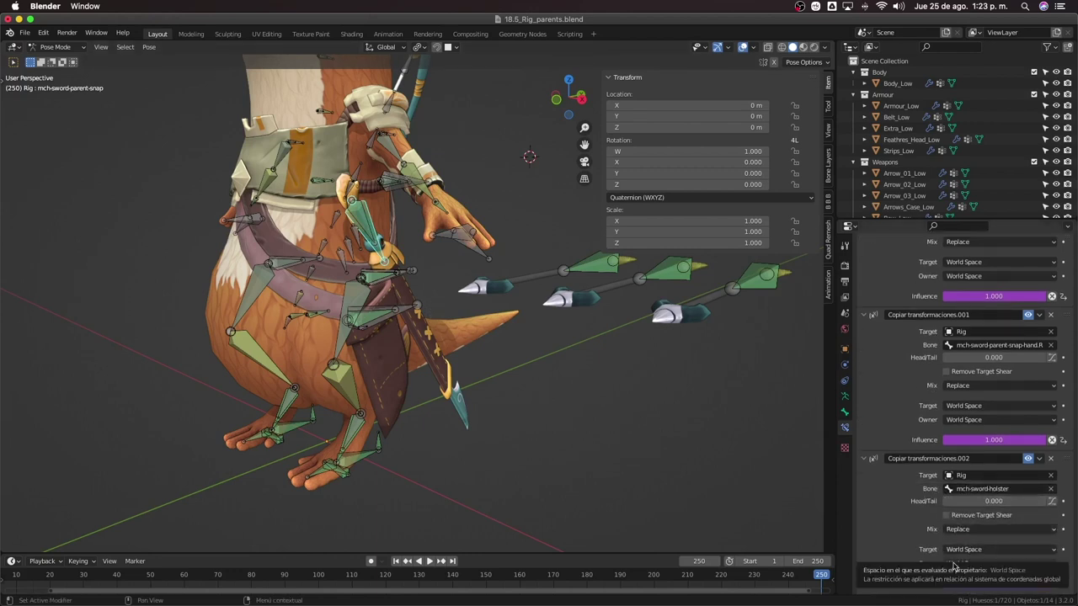
pyautogui.scroll(2, 986, 395)
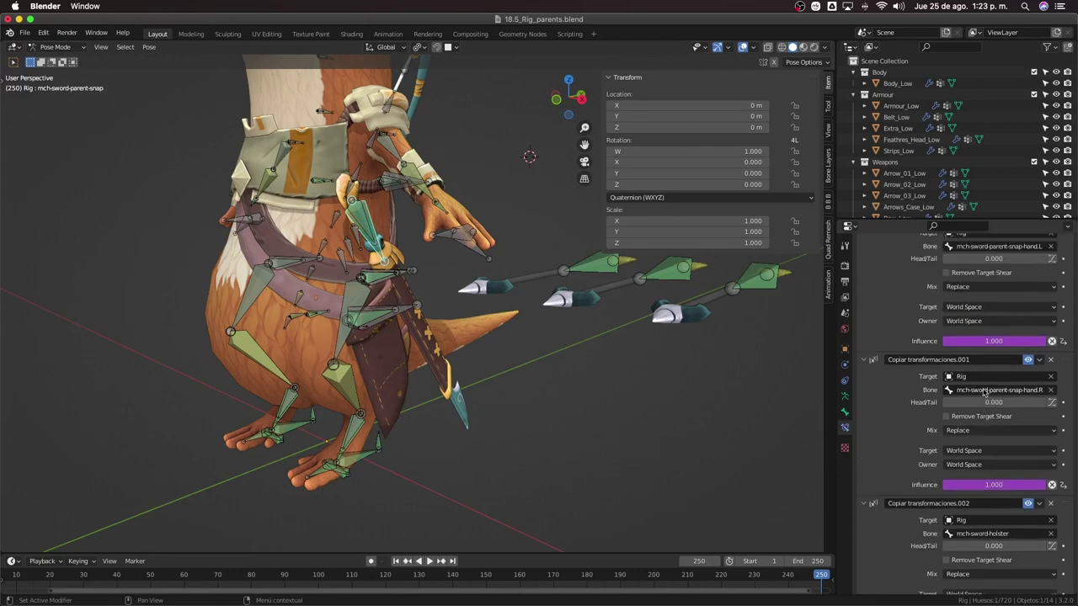
pyautogui.scroll(-2, 990, 429)
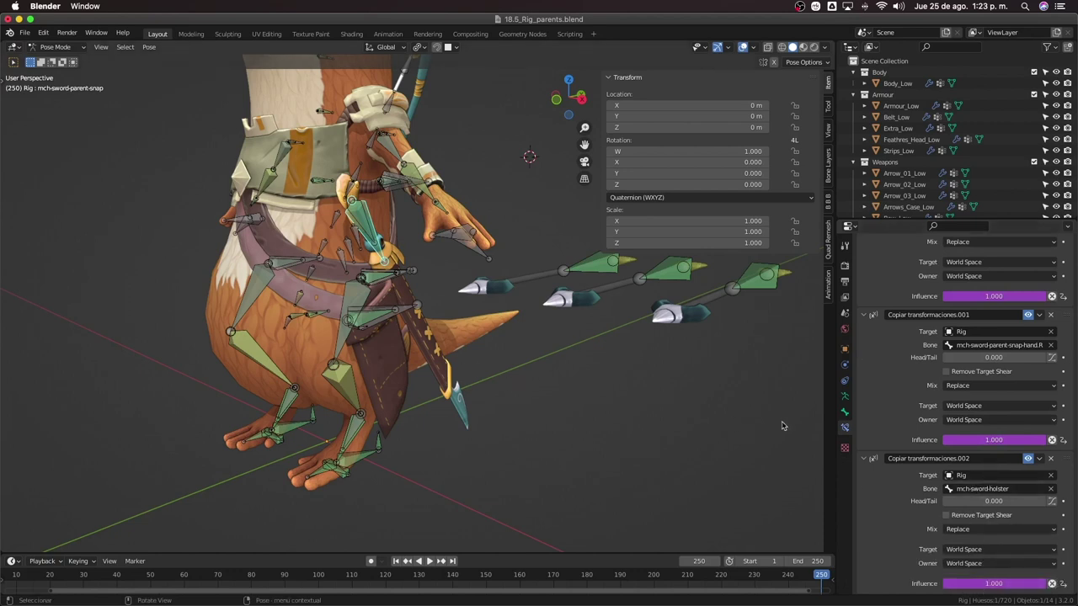
pyautogui.rightClick(987, 442)
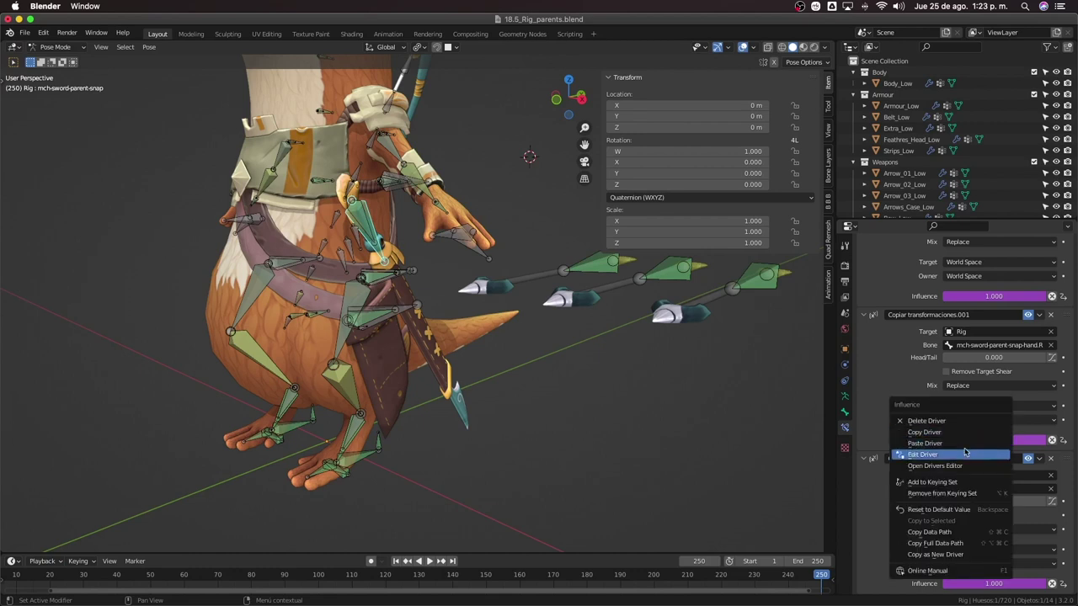
pyautogui.click(965, 454)
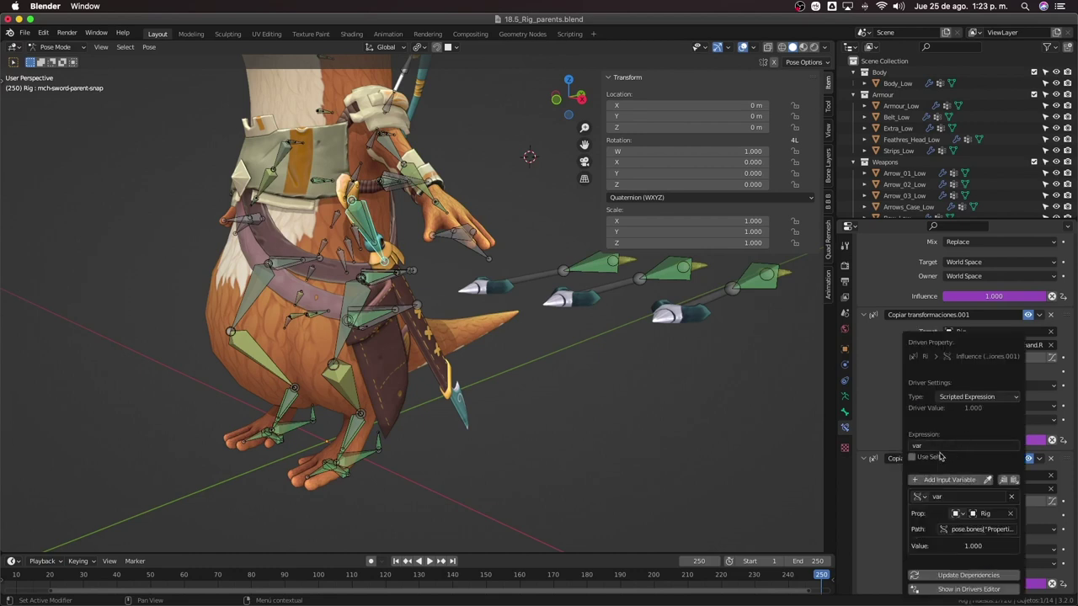
pyautogui.click(940, 446)
pyautogui.write('-1')
pyautogui.press('Return')
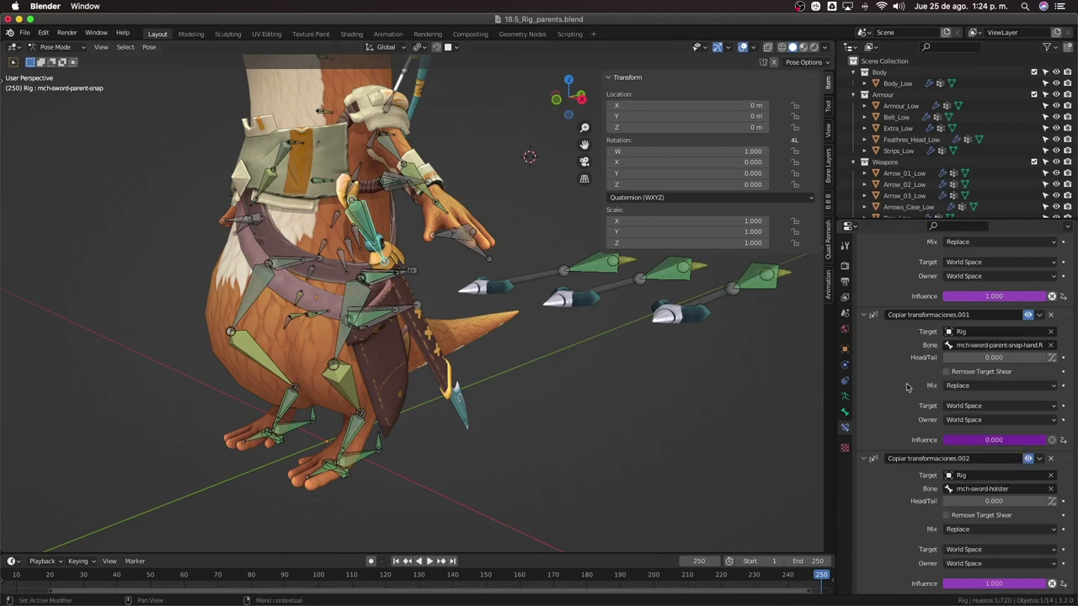
# Change the holster influence driver expression to 'var -2', so it reads 0.000
pyautogui.rightClick(991, 587)
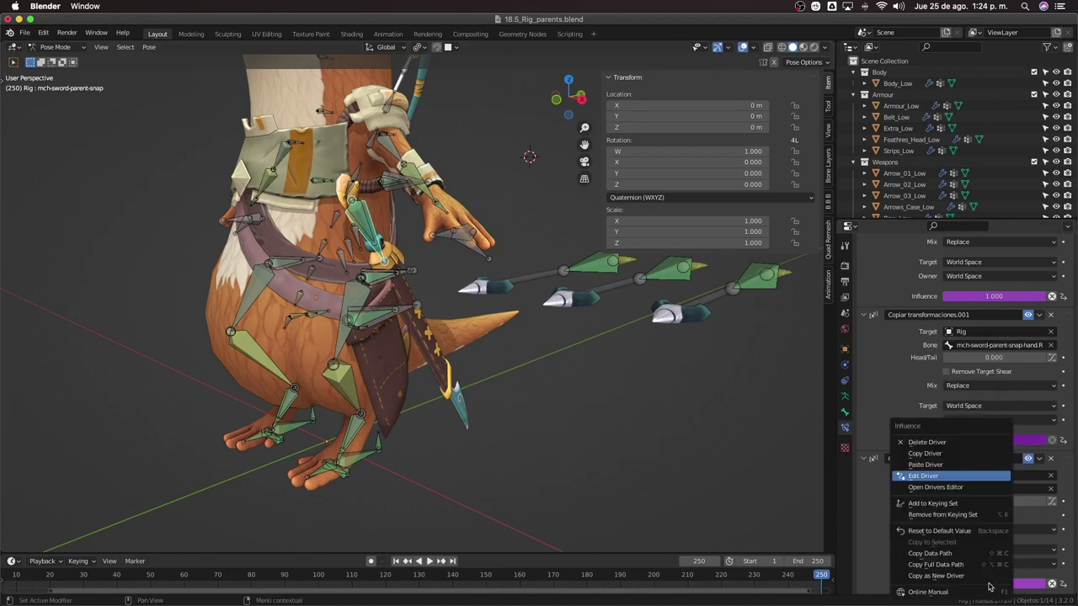
pyautogui.click(949, 477)
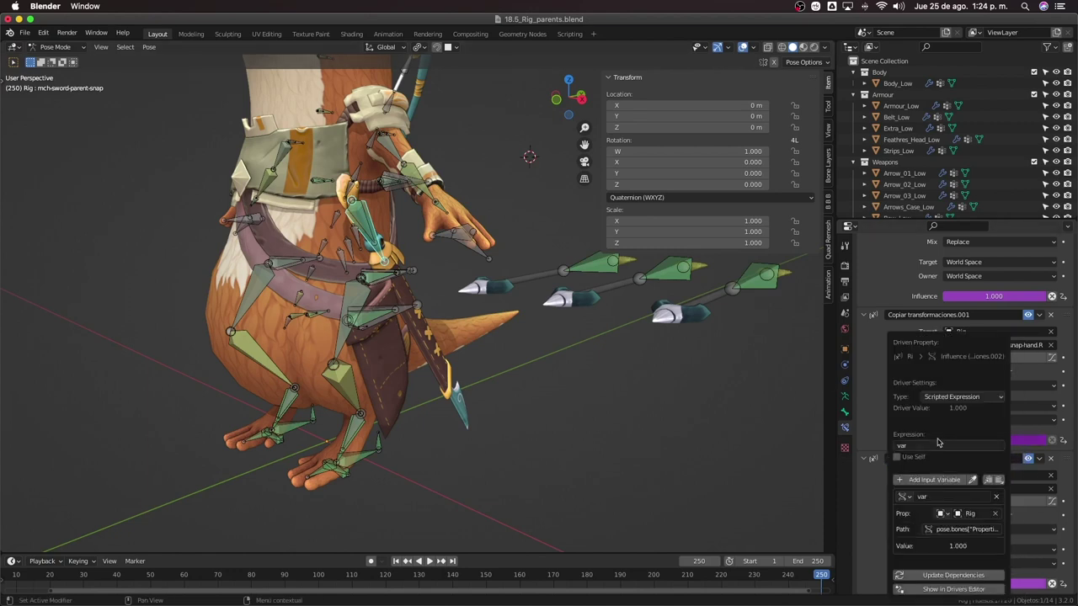
pyautogui.click(935, 446)
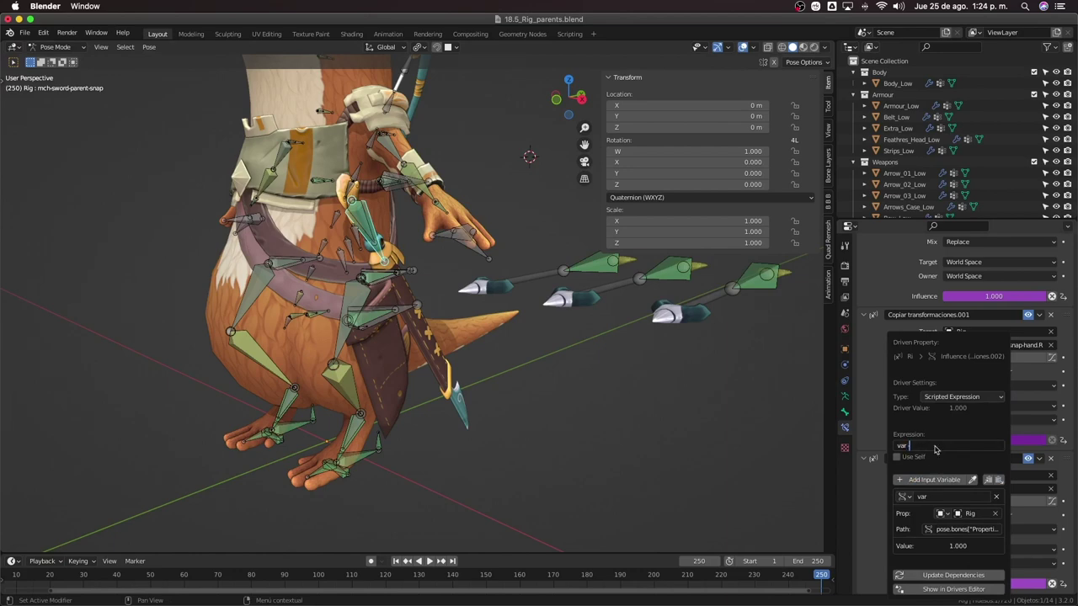
pyautogui.write('-2')
pyautogui.press('Return')
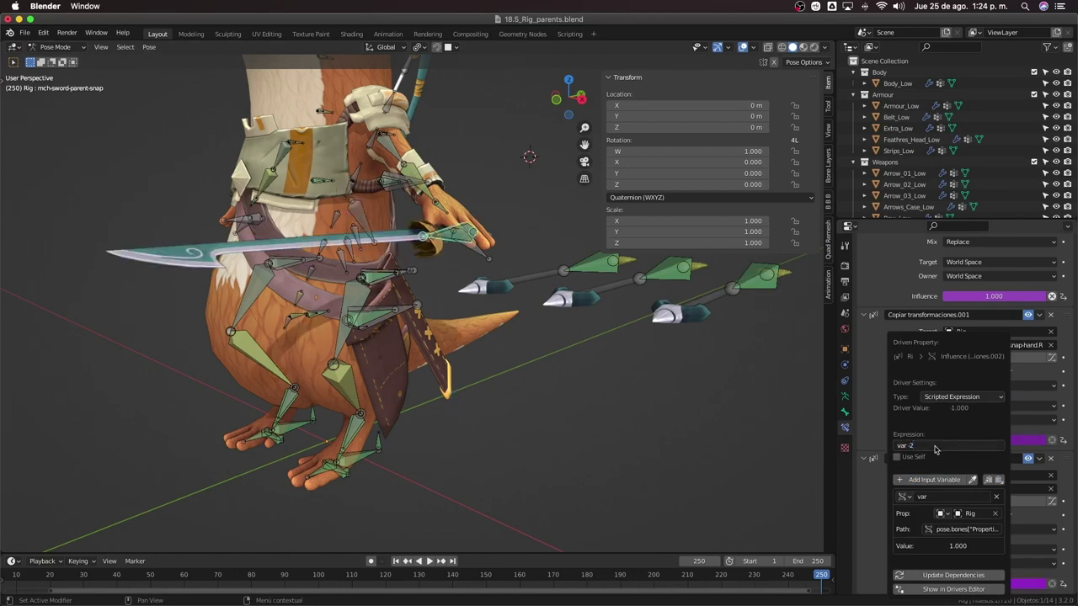
pyautogui.moveTo(371, 358); pyautogui.dragTo(448, 361, button='middle')
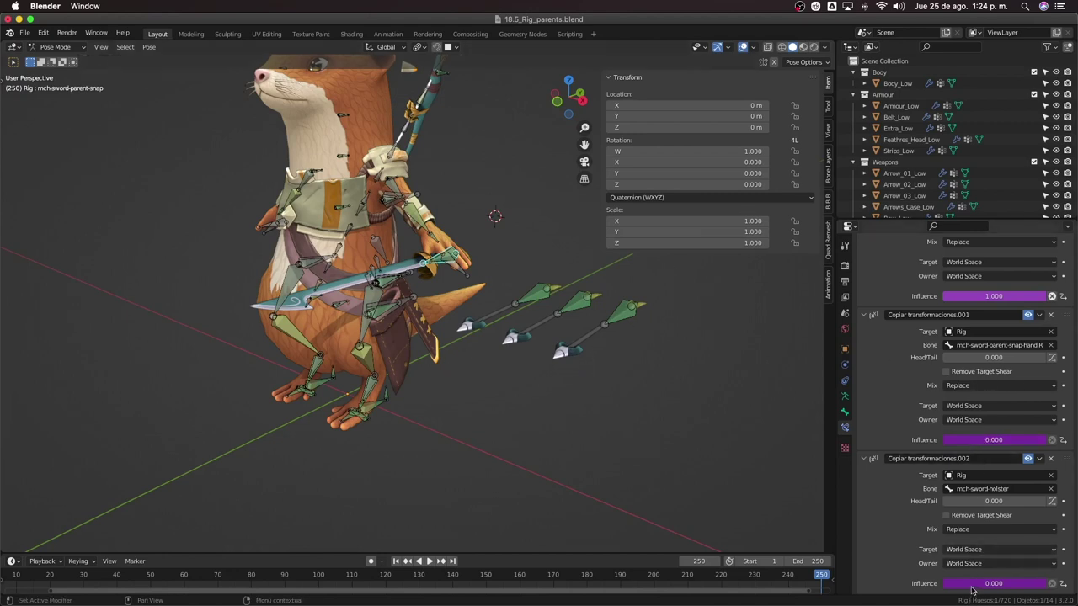
# Select the Properties bone and drag its Sword - Parent value to test the sword switching
pyautogui.scroll(3, 438, 219)
pyautogui.scroll(-3, 438, 219)
pyautogui.moveTo(488, 219)
pyautogui.mouseDown(button='middle')
pyautogui.moveTo(439, 208)
pyautogui.moveTo(370, 108)
pyautogui.mouseUp(button='middle')
pyautogui.click(363, 87)
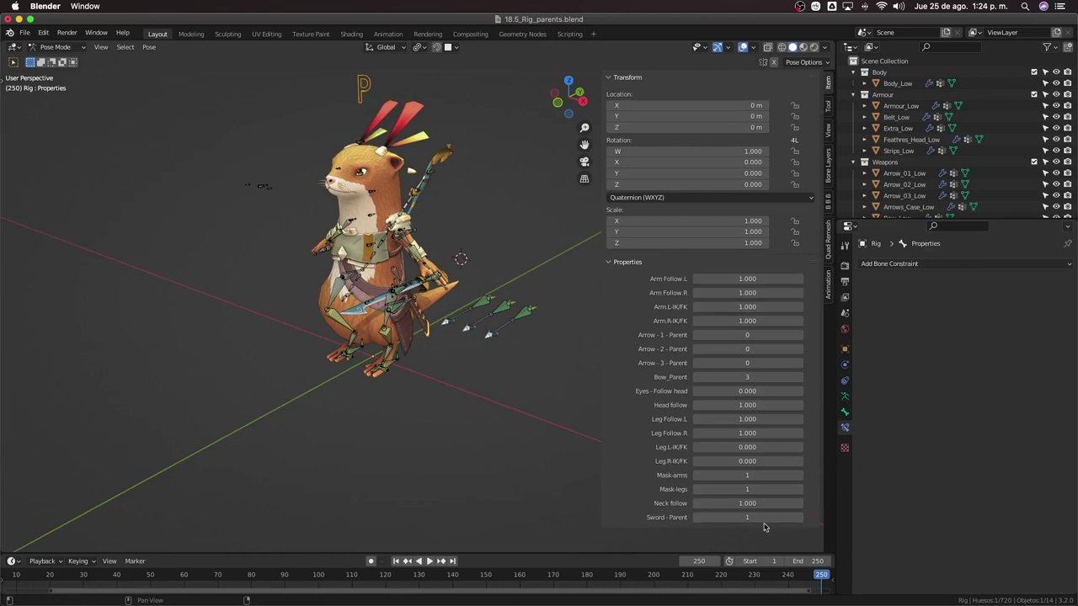
pyautogui.moveTo(746, 522)
pyautogui.mouseDown()
pyautogui.moveTo(758, 522)
pyautogui.moveTo(724, 517)
pyautogui.moveTo(746, 517)
pyautogui.mouseUp()
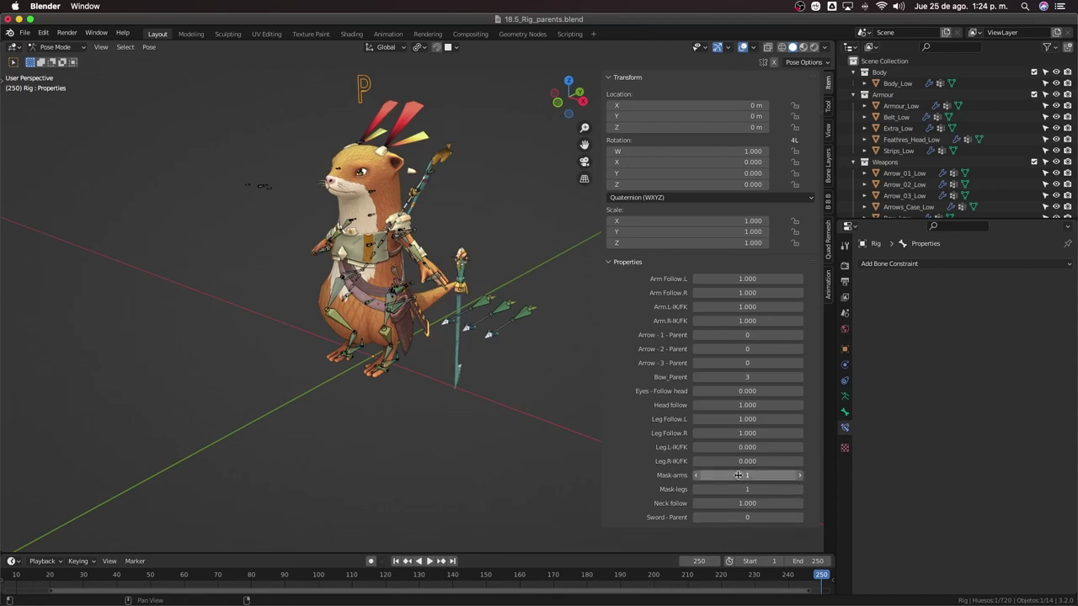
pyautogui.moveTo(423, 306)
pyautogui.mouseDown(button='middle')
pyautogui.moveTo(452, 298)
pyautogui.moveTo(411, 261)
pyautogui.mouseUp(button='middle')
pyautogui.scroll(4, 412, 261)
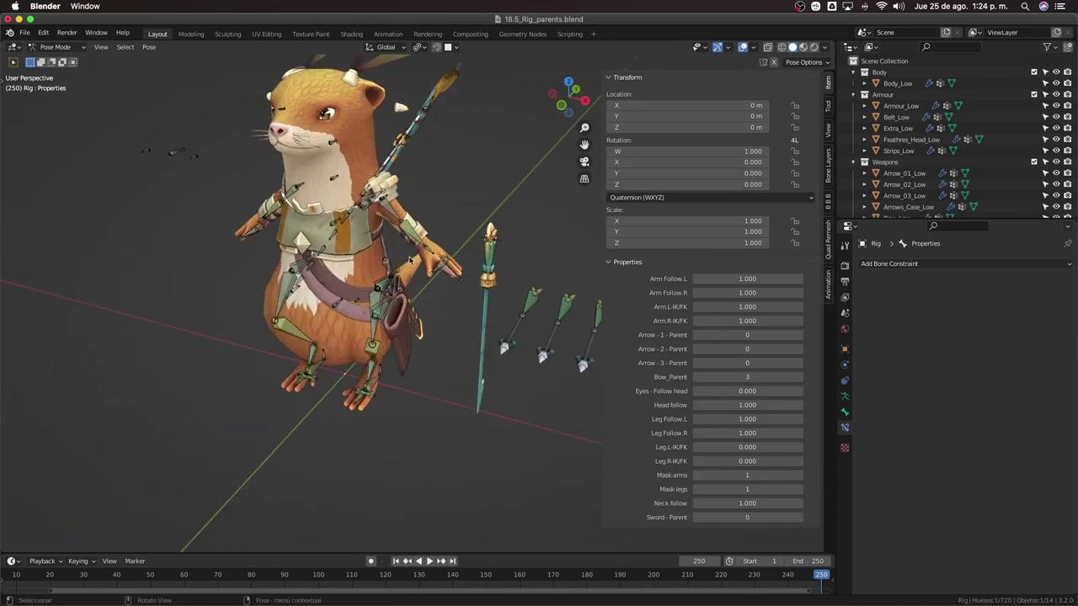
pyautogui.moveTo(465, 305)
pyautogui.mouseDown(button='middle')
pyautogui.moveTo(422, 304)
pyautogui.moveTo(439, 300)
pyautogui.moveTo(437, 324)
pyautogui.moveTo(472, 326)
pyautogui.mouseUp(button='middle')
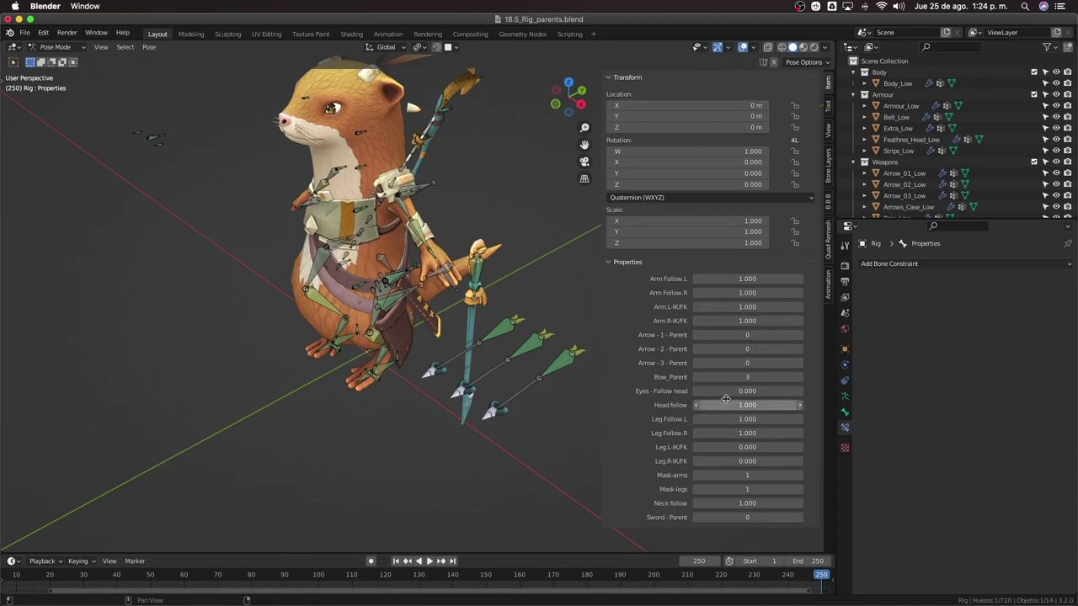
# Select the mch-sword-parent-snap-hand.L bone
pyautogui.scroll(2, 467, 302)
pyautogui.scroll(3, 467, 303)
pyautogui.scroll(-2, 487, 244)
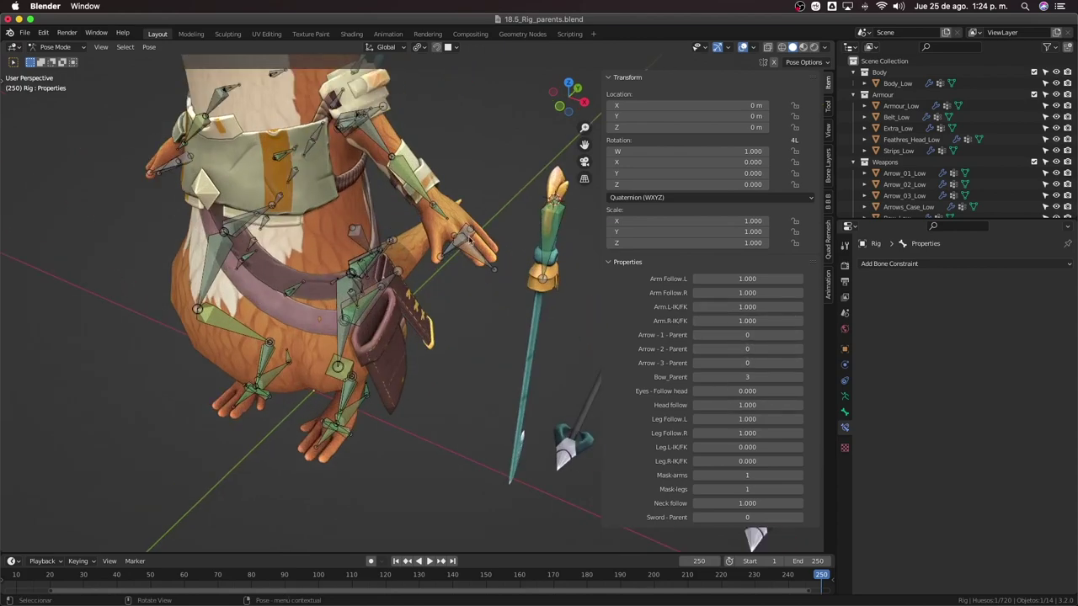
pyautogui.click(472, 241)
pyautogui.scroll(-2, 474, 241)
# Orbit around the character, then select all bones and switch to front orthographic view
pyautogui.moveTo(473, 241); pyautogui.dragTo(503, 308, button='middle')
pyautogui.moveTo(488, 347); pyautogui.dragTo(439, 352, button='middle')
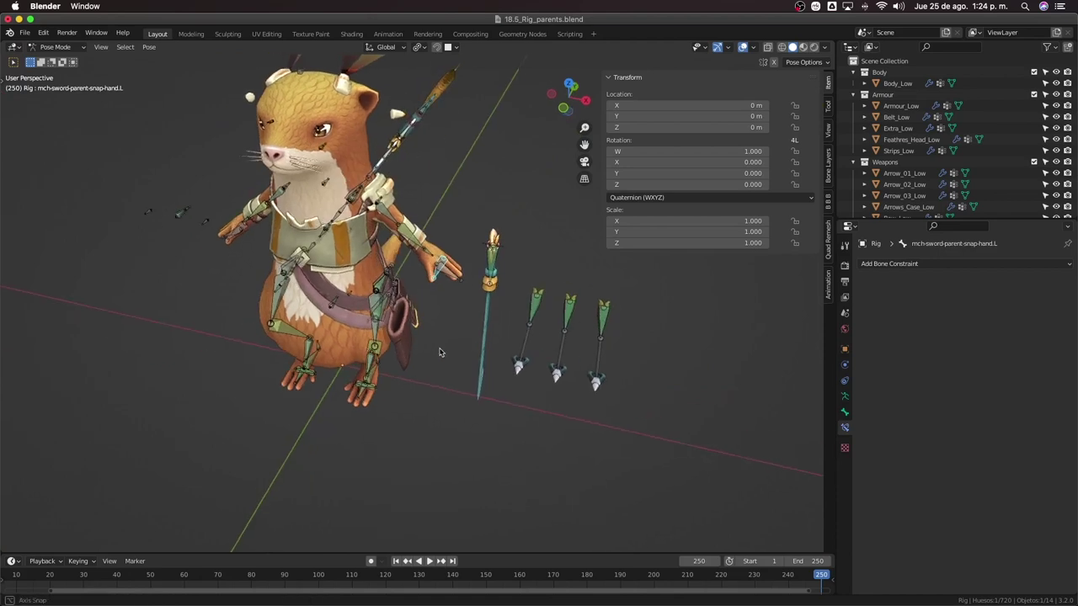
pyautogui.scroll(2, 447, 329)
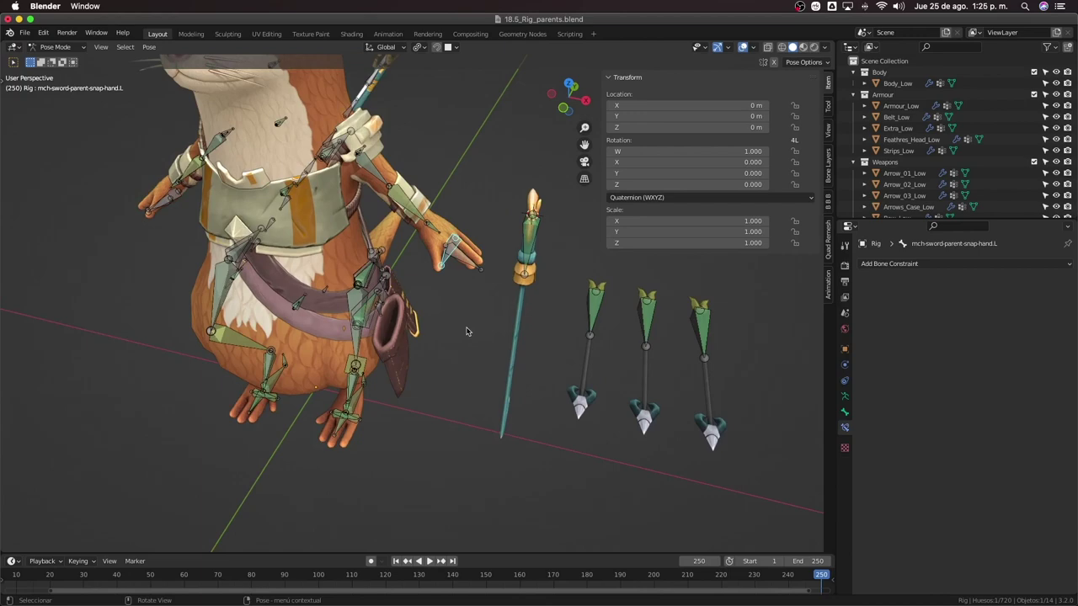
pyautogui.moveTo(467, 331); pyautogui.dragTo(459, 329, button='middle')
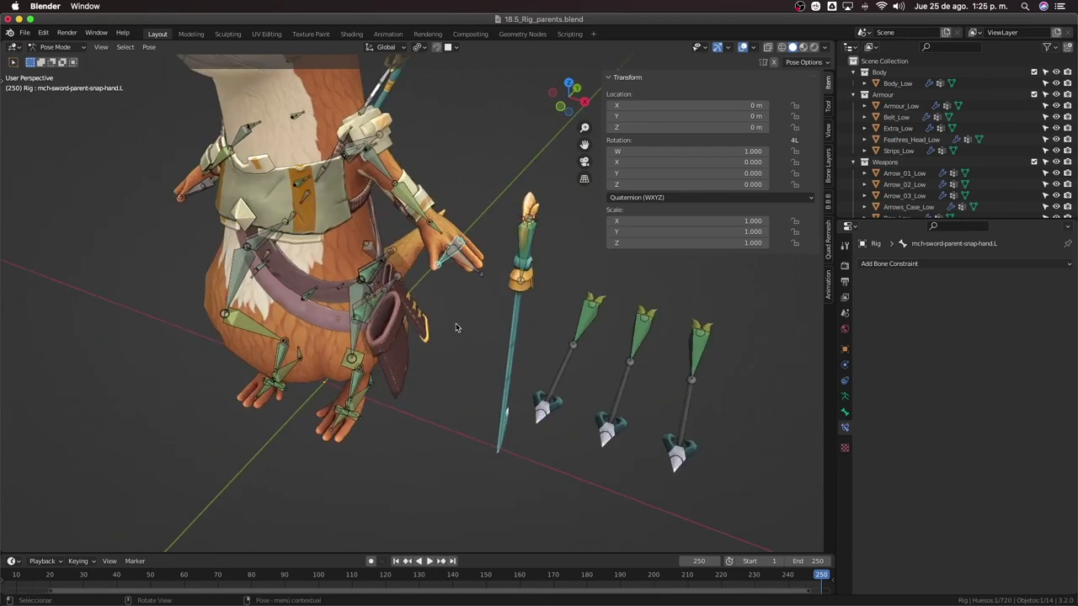
pyautogui.scroll(-2, 400, 238)
pyautogui.moveTo(400, 238); pyautogui.dragTo(482, 260, button='middle')
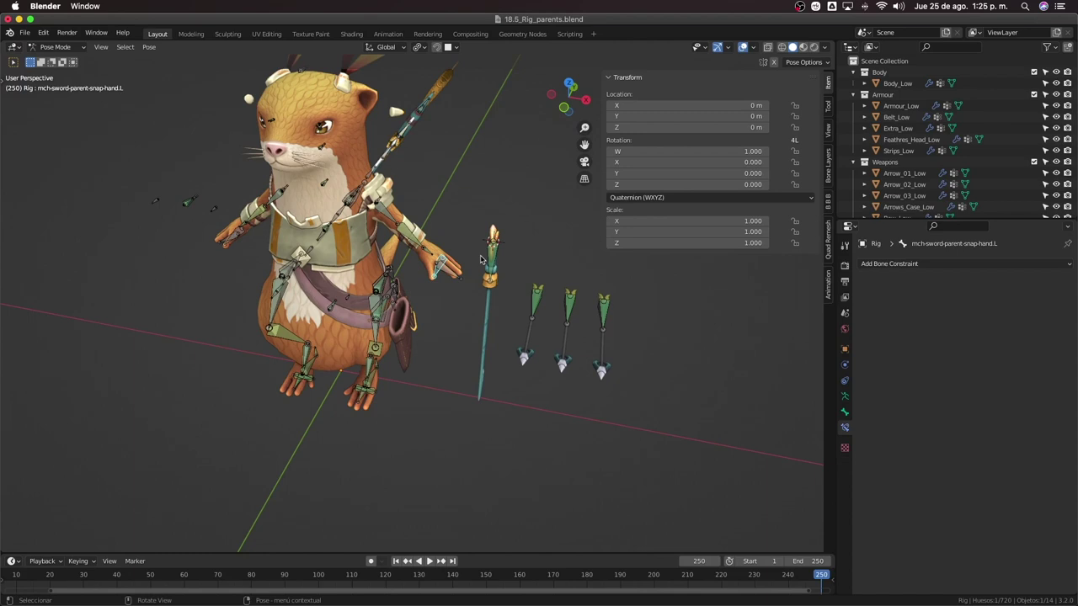
pyautogui.press('a')
pyautogui.press('KP_1')
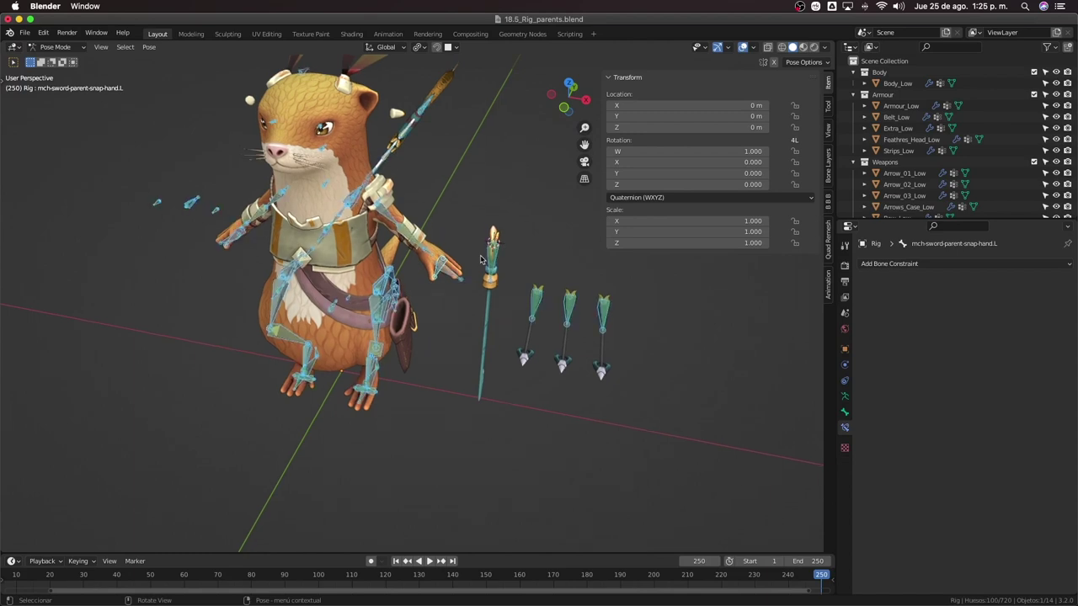